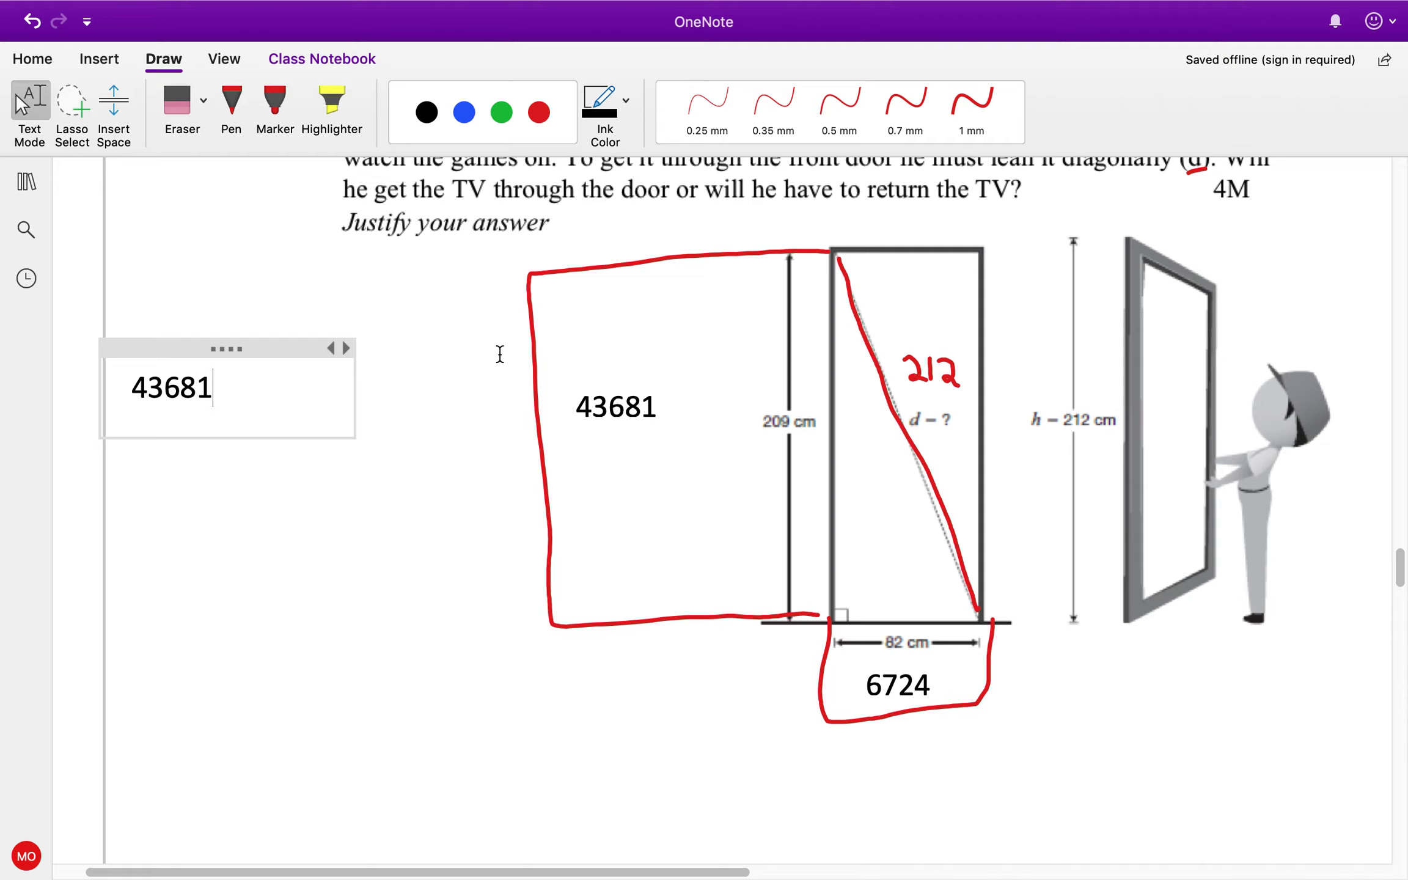
- Complete the sum beside the door diagram as 43681+6724=50405
{"action": "type", "text": "67"}
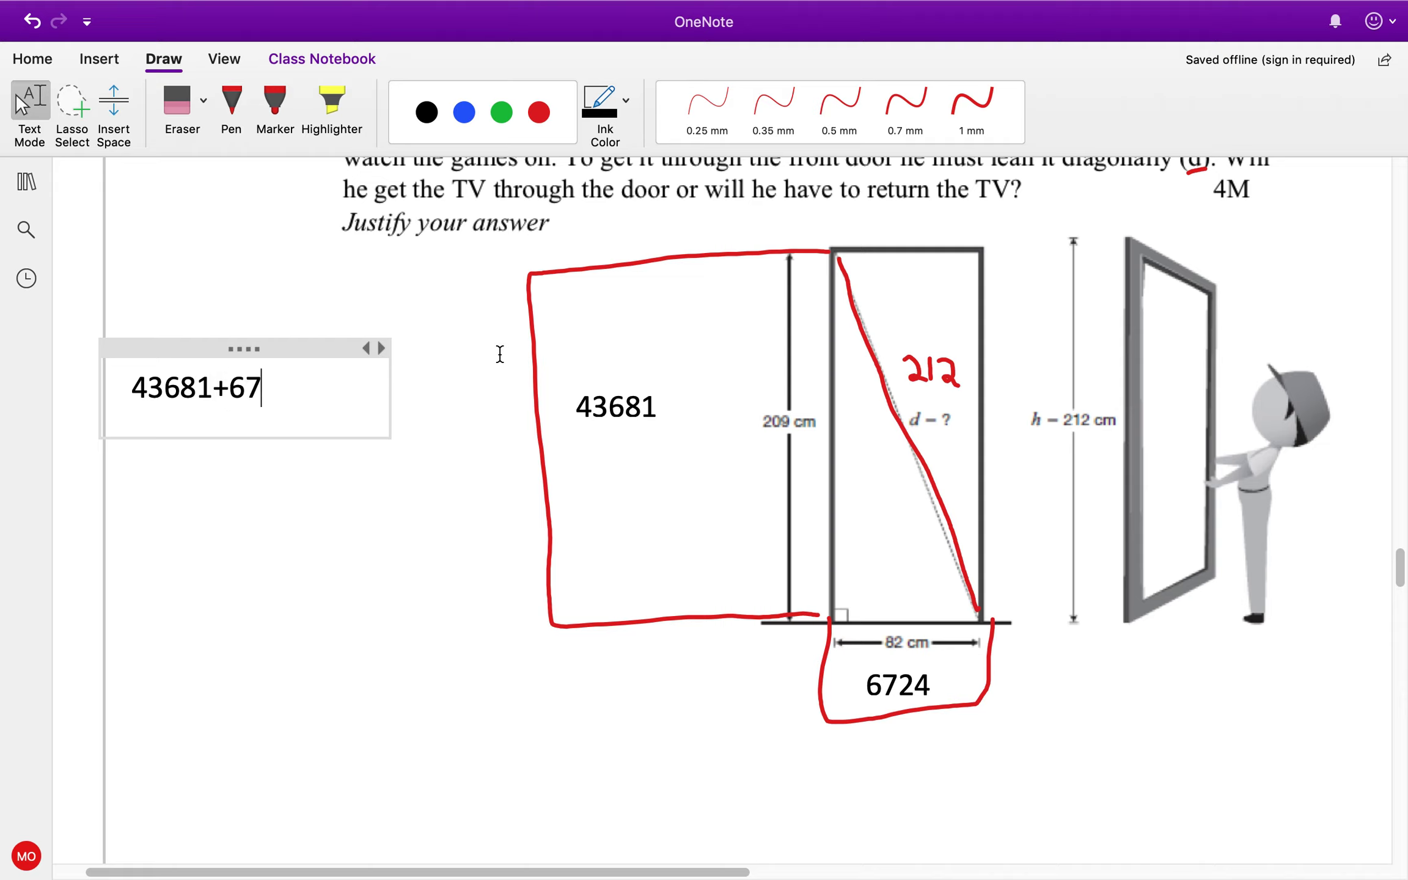
{"action": "type", "text": "24=50405"}
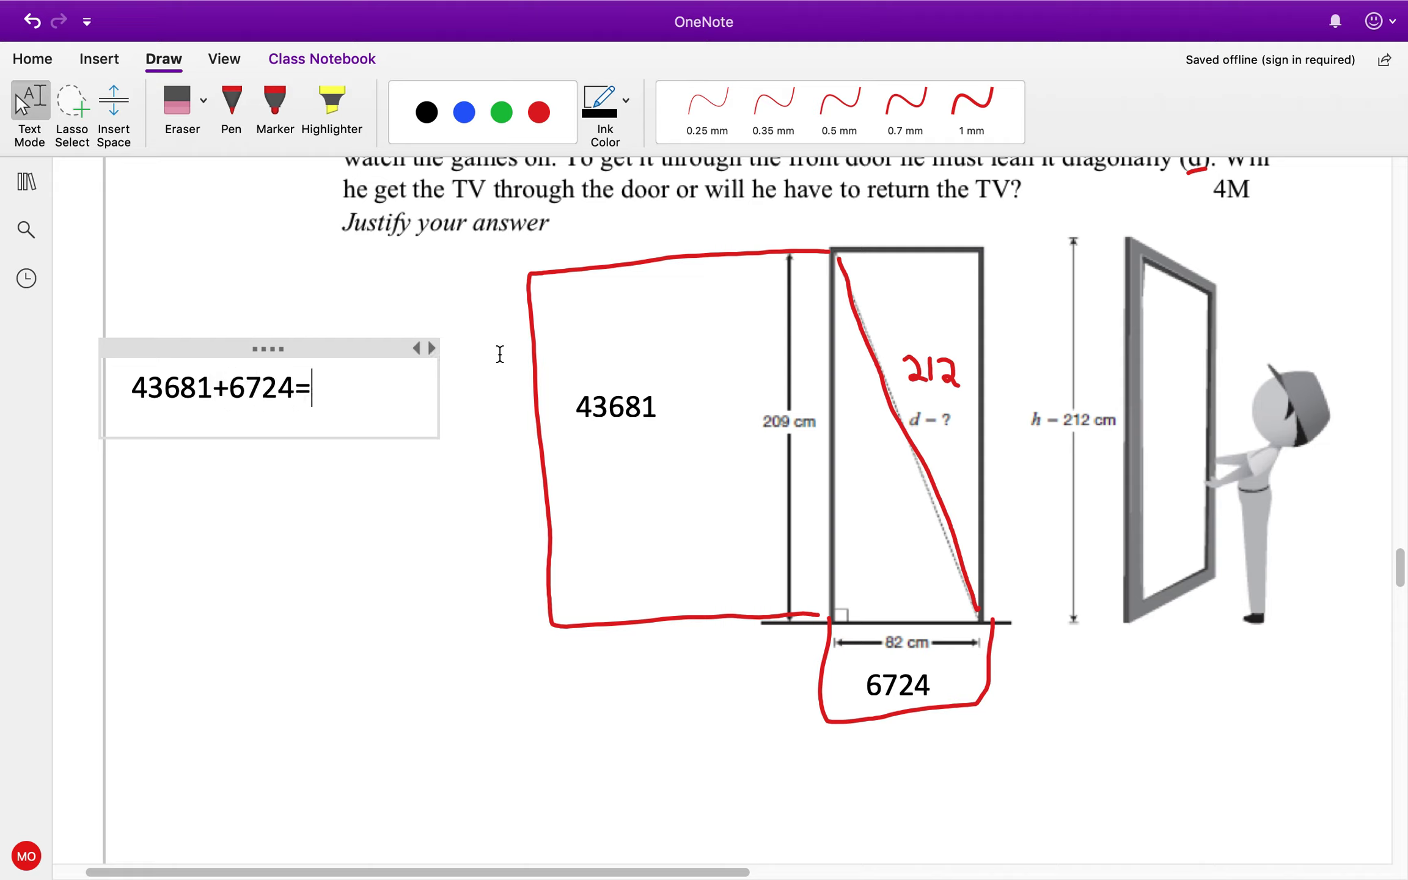
- With the red pen, outline a square on the door's diagonal, draw an arrow from 50405 to it, and put a root sign over 50405
{"action": "left_click", "coordinate": [232, 100]}
{"action": "mouse_move", "coordinate": [841, 255]}
{"action": "left_mouse_down"}
{"action": "mouse_move", "coordinate": [968, 202]}
{"action": "mouse_move", "coordinate": [1103, 477]}
{"action": "mouse_move", "coordinate": [982, 588]}
{"action": "left_mouse_up"}
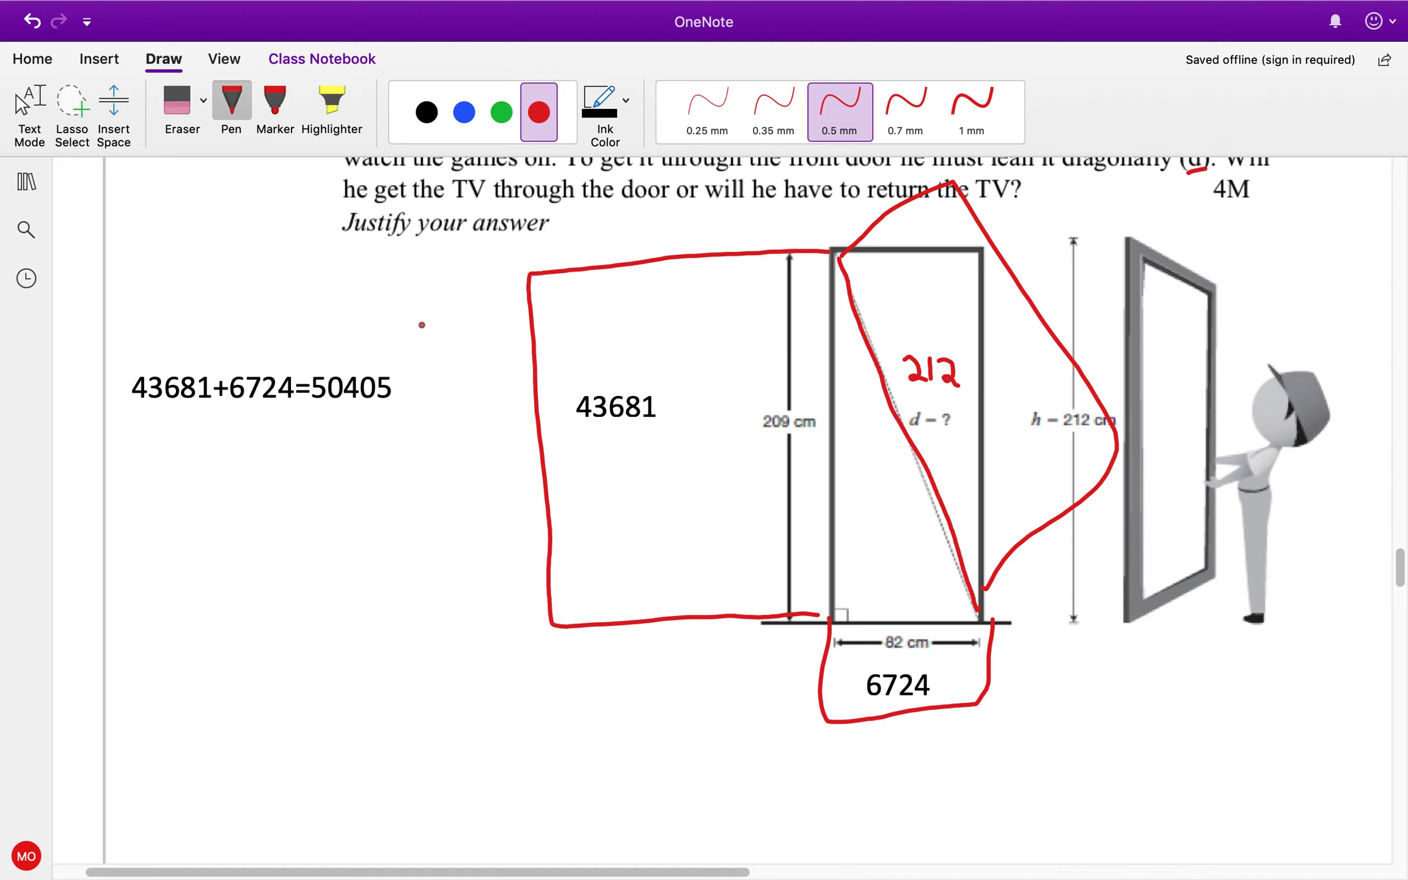
{"action": "mouse_move", "coordinate": [407, 345]}
{"action": "left_mouse_down"}
{"action": "mouse_move", "coordinate": [892, 284]}
{"action": "mouse_move", "coordinate": [935, 298]}
{"action": "mouse_move", "coordinate": [918, 309]}
{"action": "left_mouse_up"}
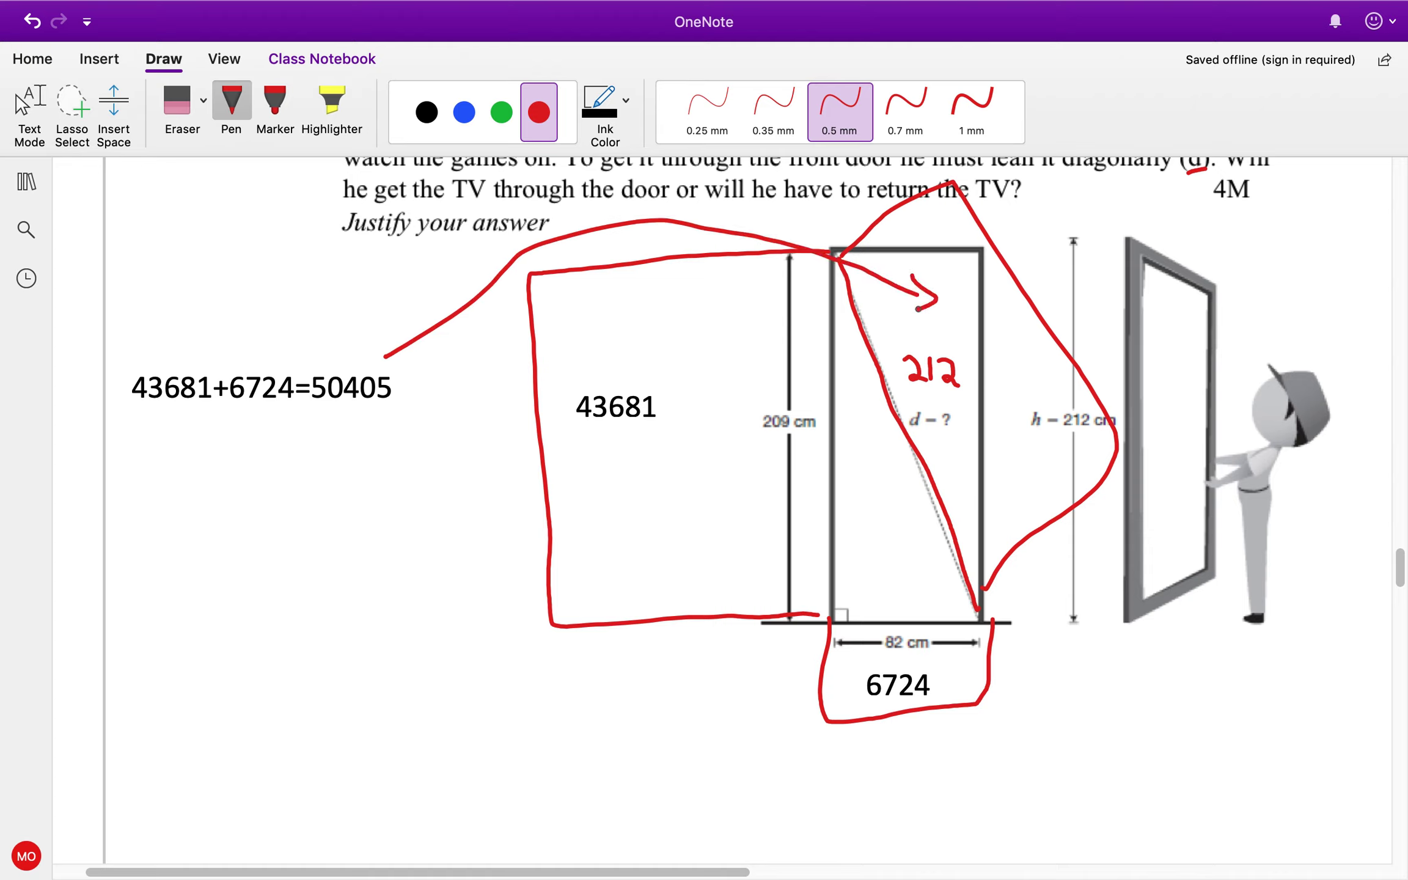
{"action": "left_click_drag", "start_coordinate": [304, 401], "coordinate": [389, 353]}
- Add a text note reading =225 below the sum
{"action": "left_click", "coordinate": [30, 113]}
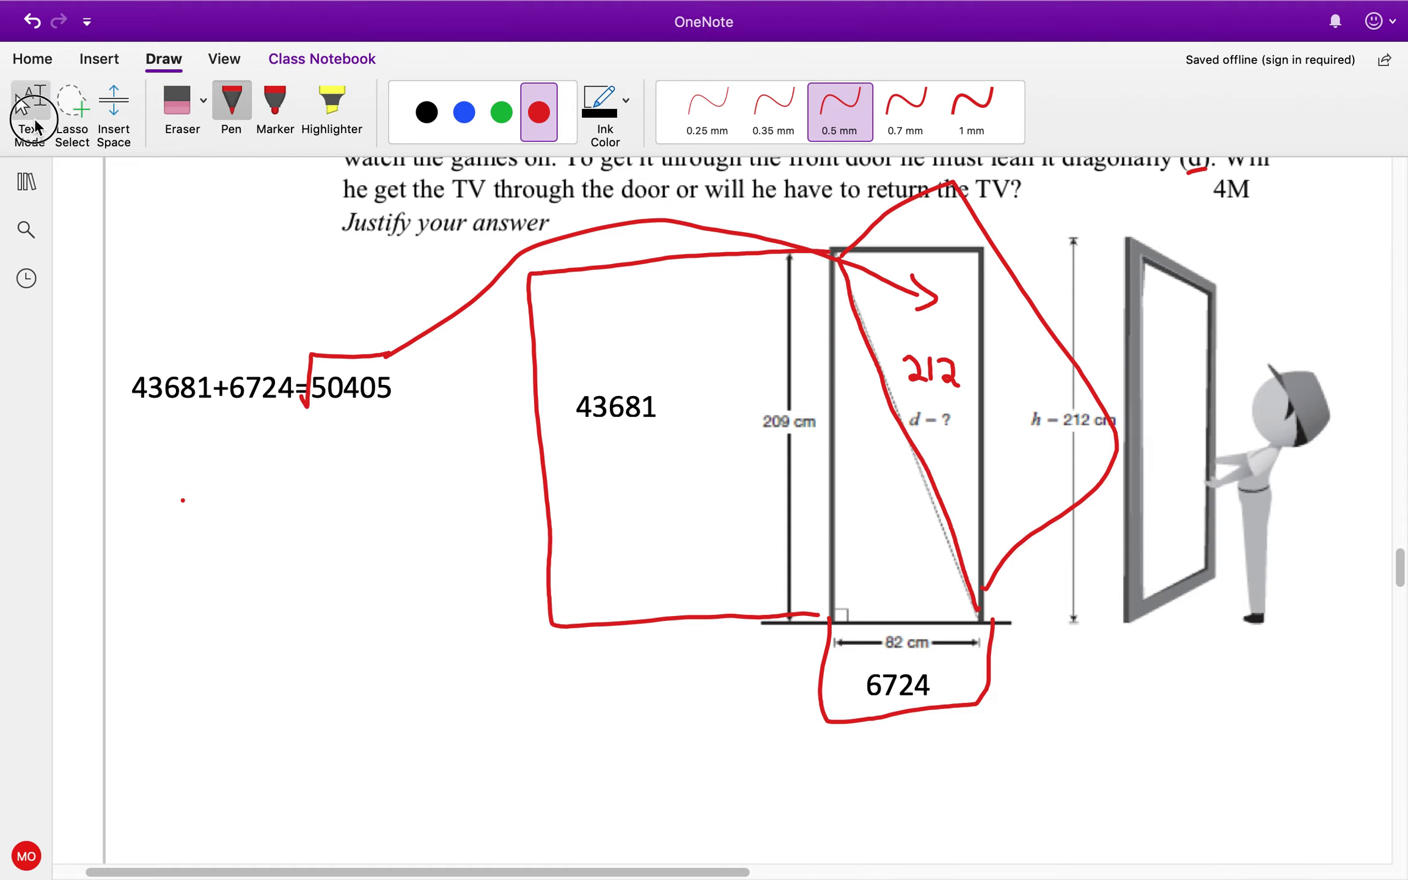
{"action": "left_click", "coordinate": [292, 475]}
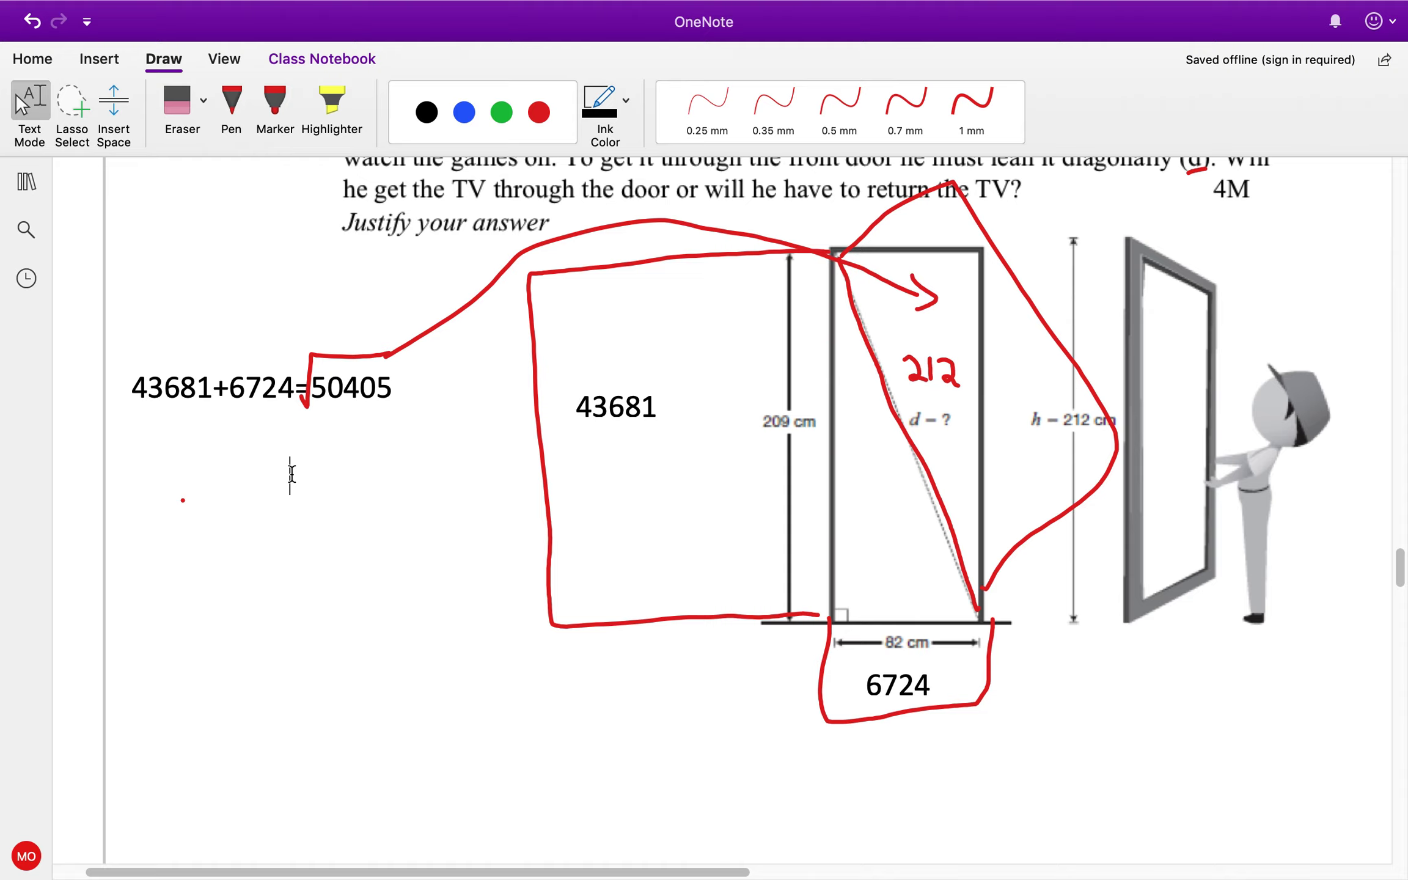
{"action": "type", "text": "=225"}
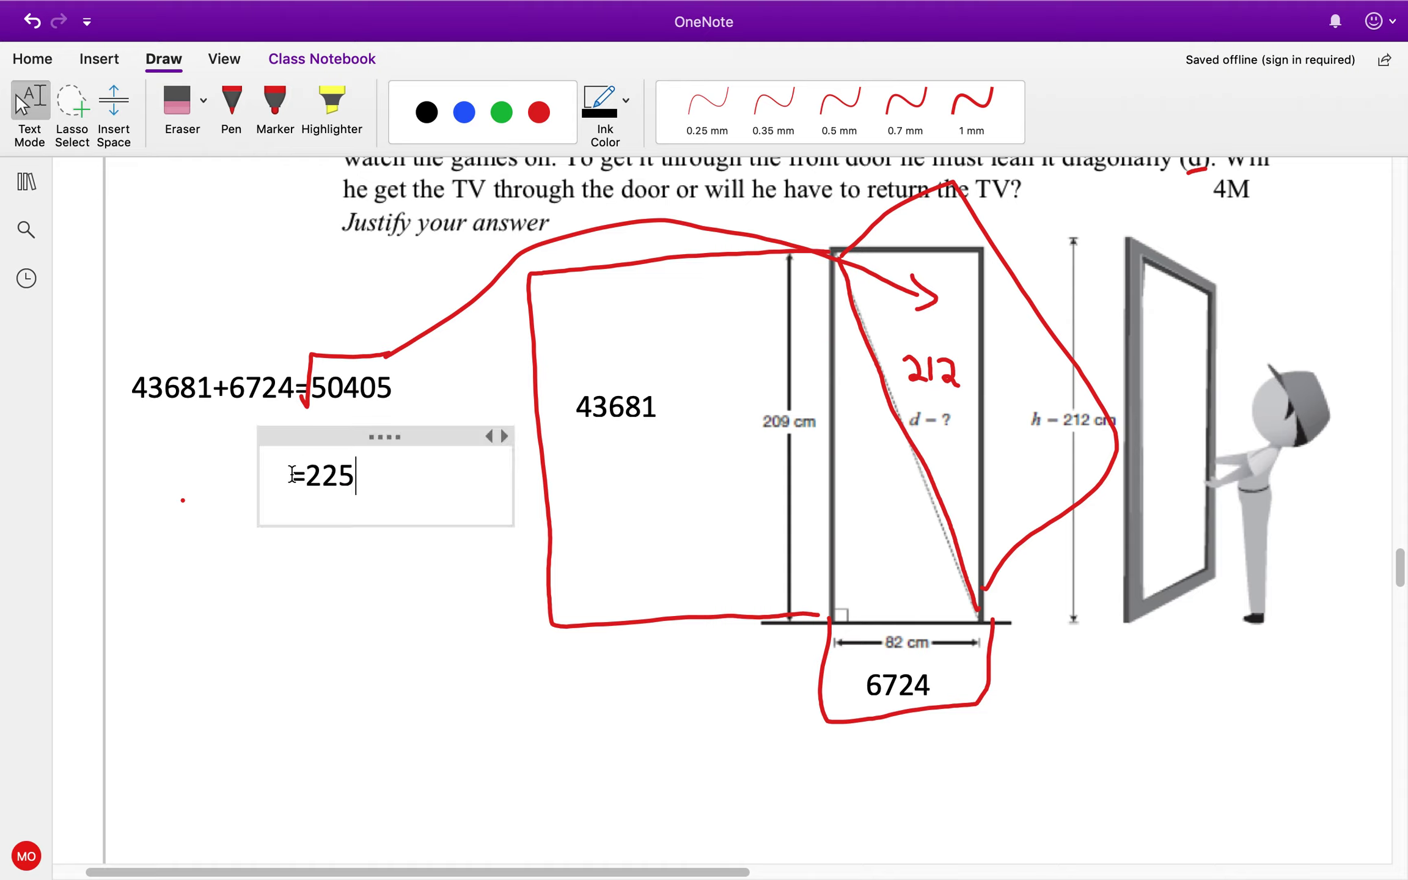
- Add the line 225-212=13cm below =225, leaving a blank line between them
{"action": "key", "text": "Return"}
{"action": "key", "text": "Return"}
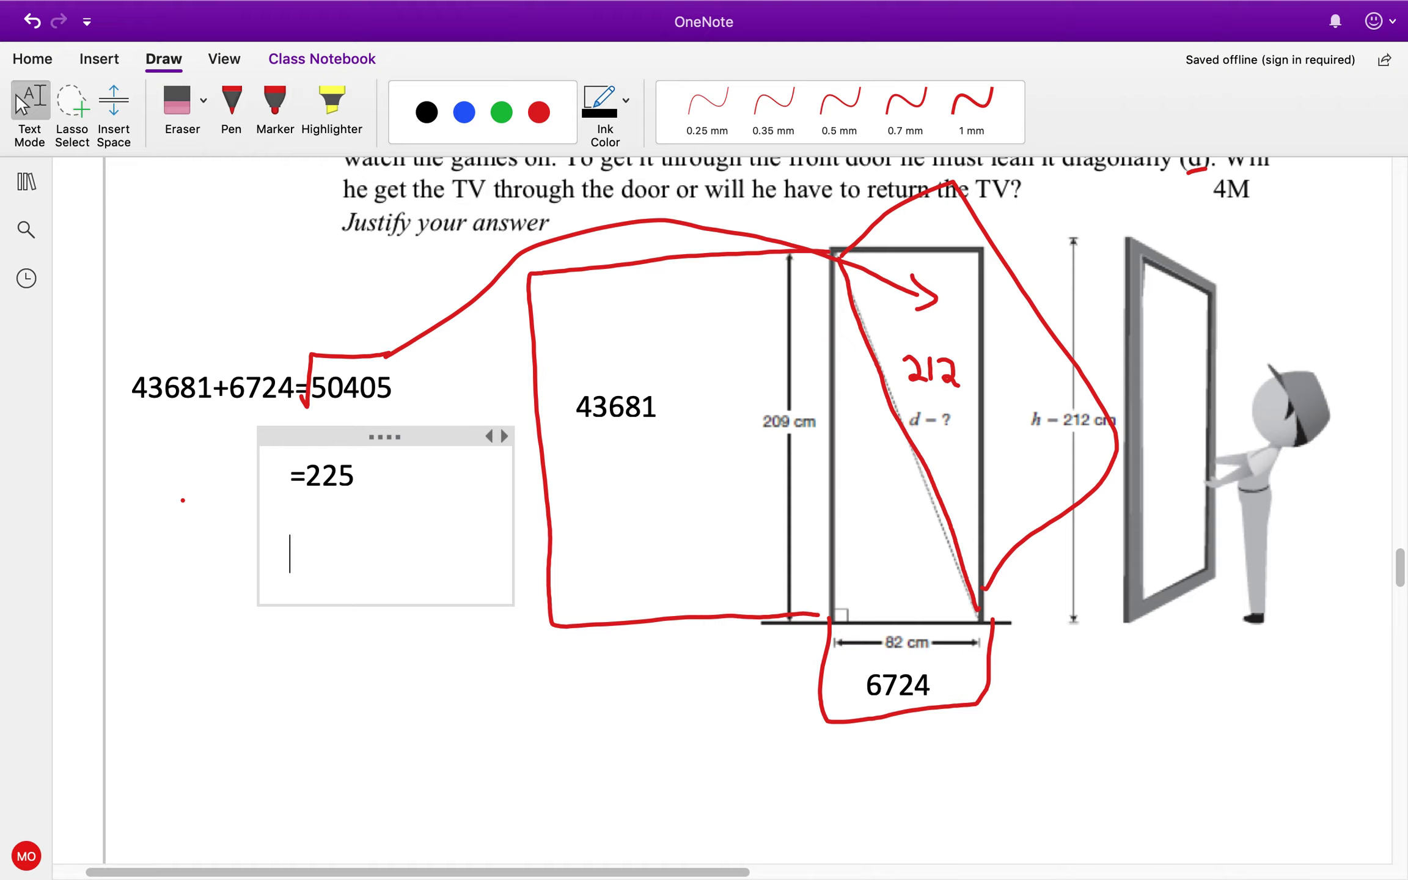
{"action": "type", "text": "ee"}
{"action": "key", "text": "BackSpace"}
{"action": "key", "text": "BackSpace"}
{"action": "type", "text": "225-212=13"}
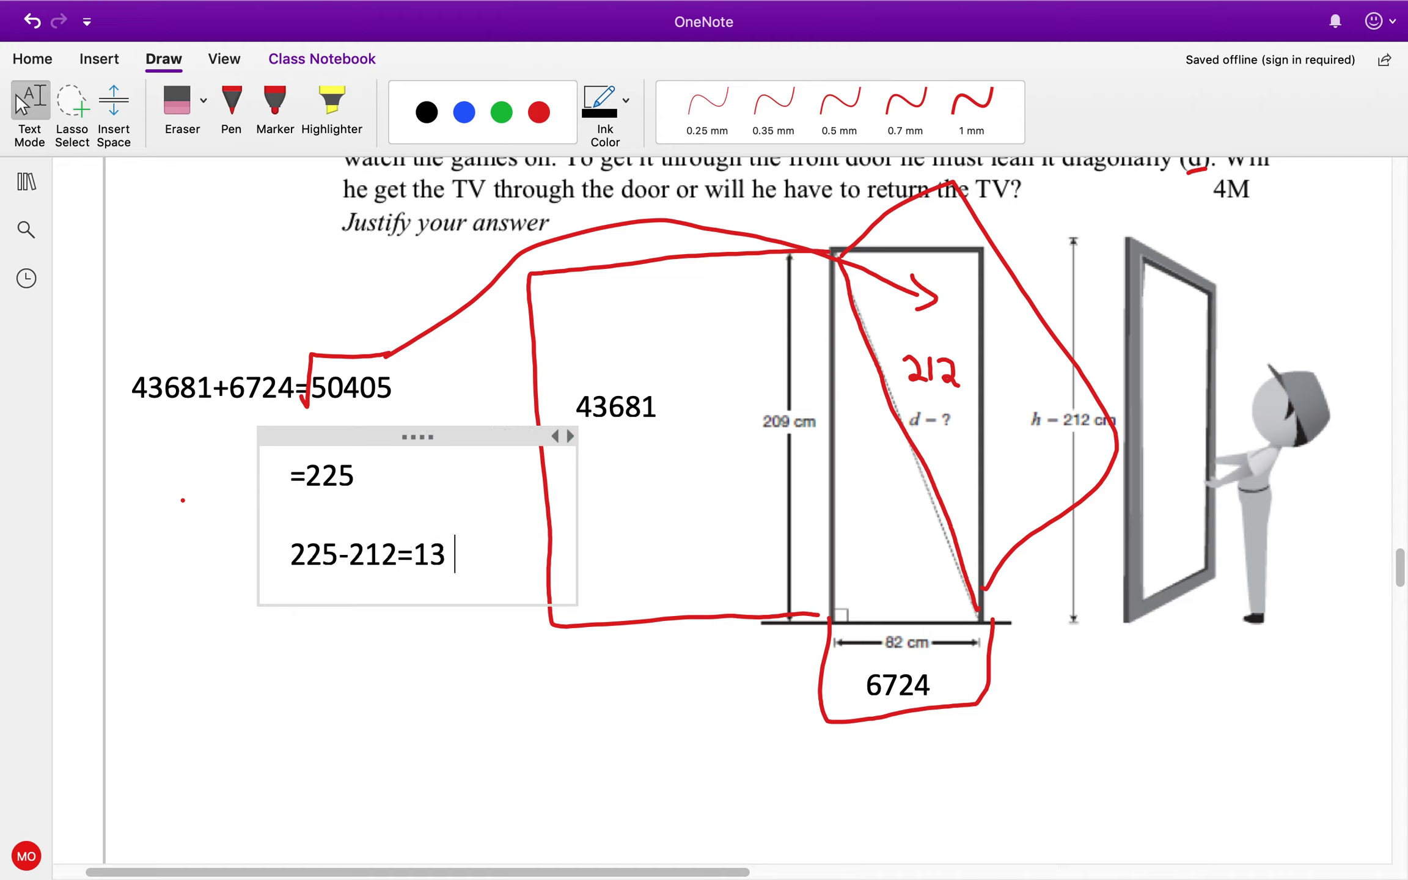
{"action": "key", "text": "BackSpace"}
{"action": "type", "text": "c"}
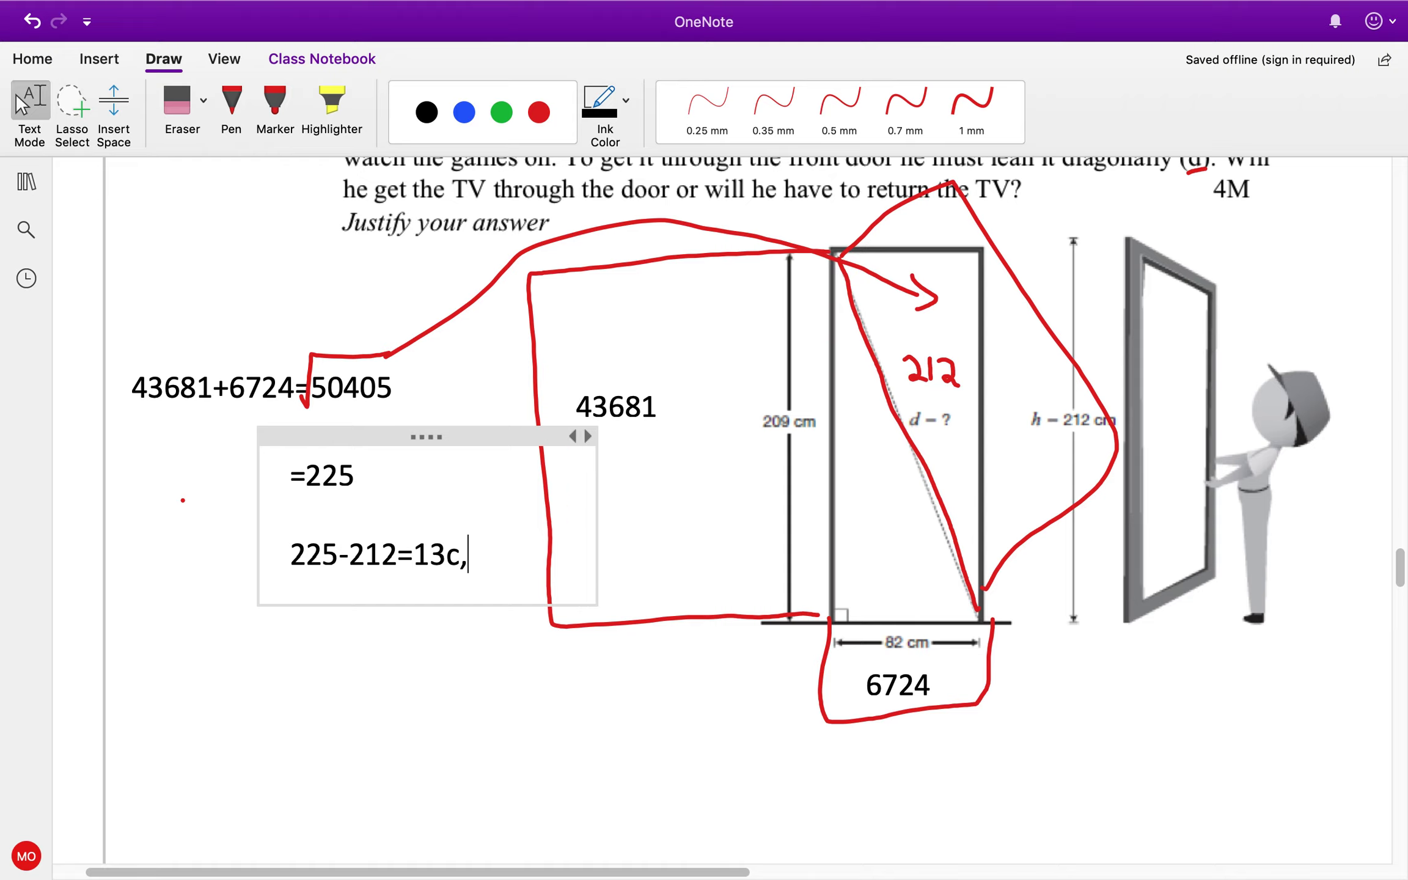
{"action": "type", "text": "m"}
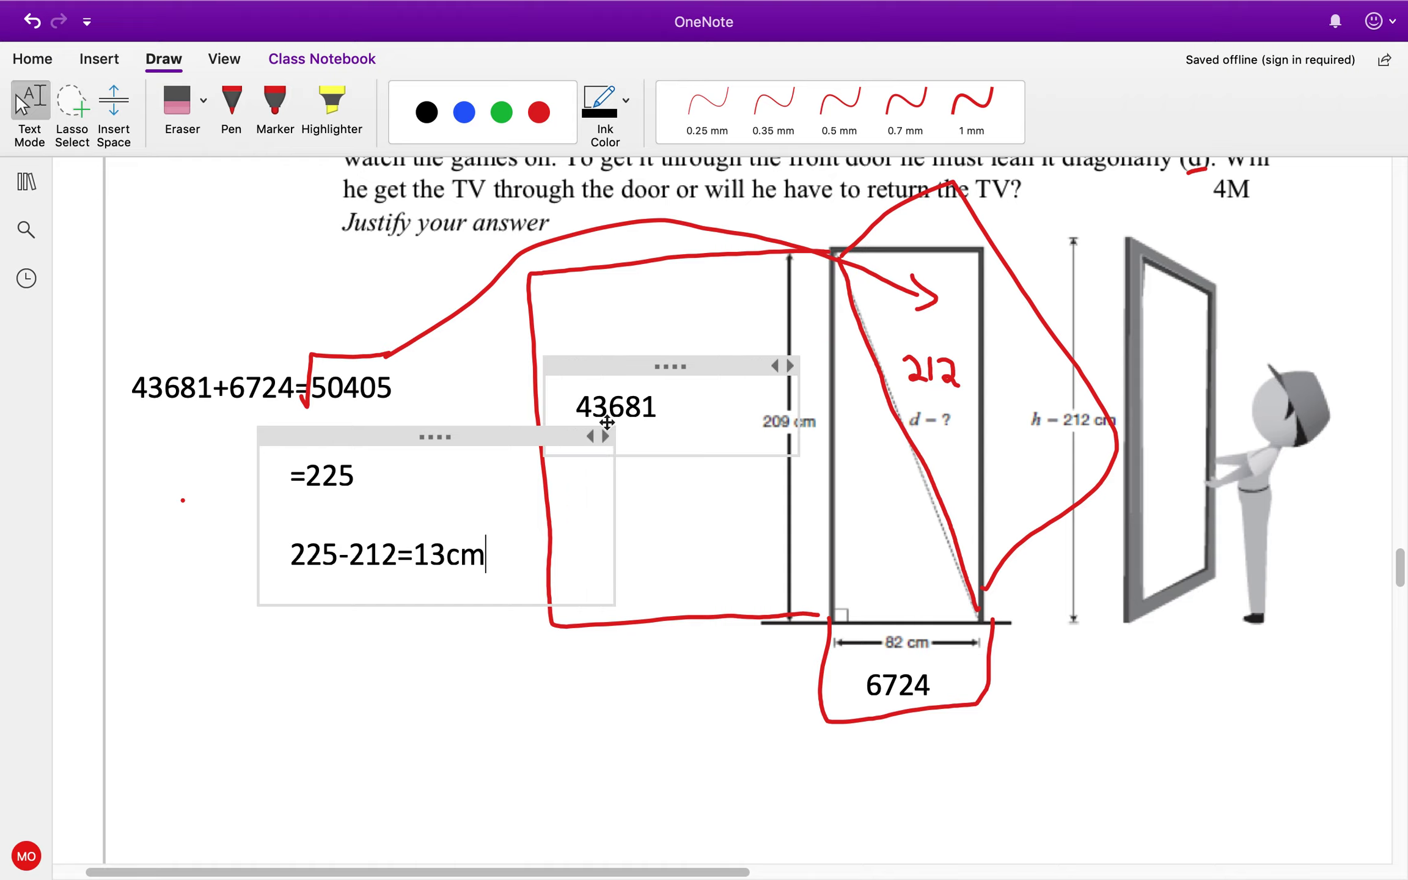
- Start a text note under question 9 headed with the inside runner's first name, followed by the line R=64
{"action": "scroll", "coordinate": [670, 474], "scroll_direction": "down", "scroll_amount": 2}
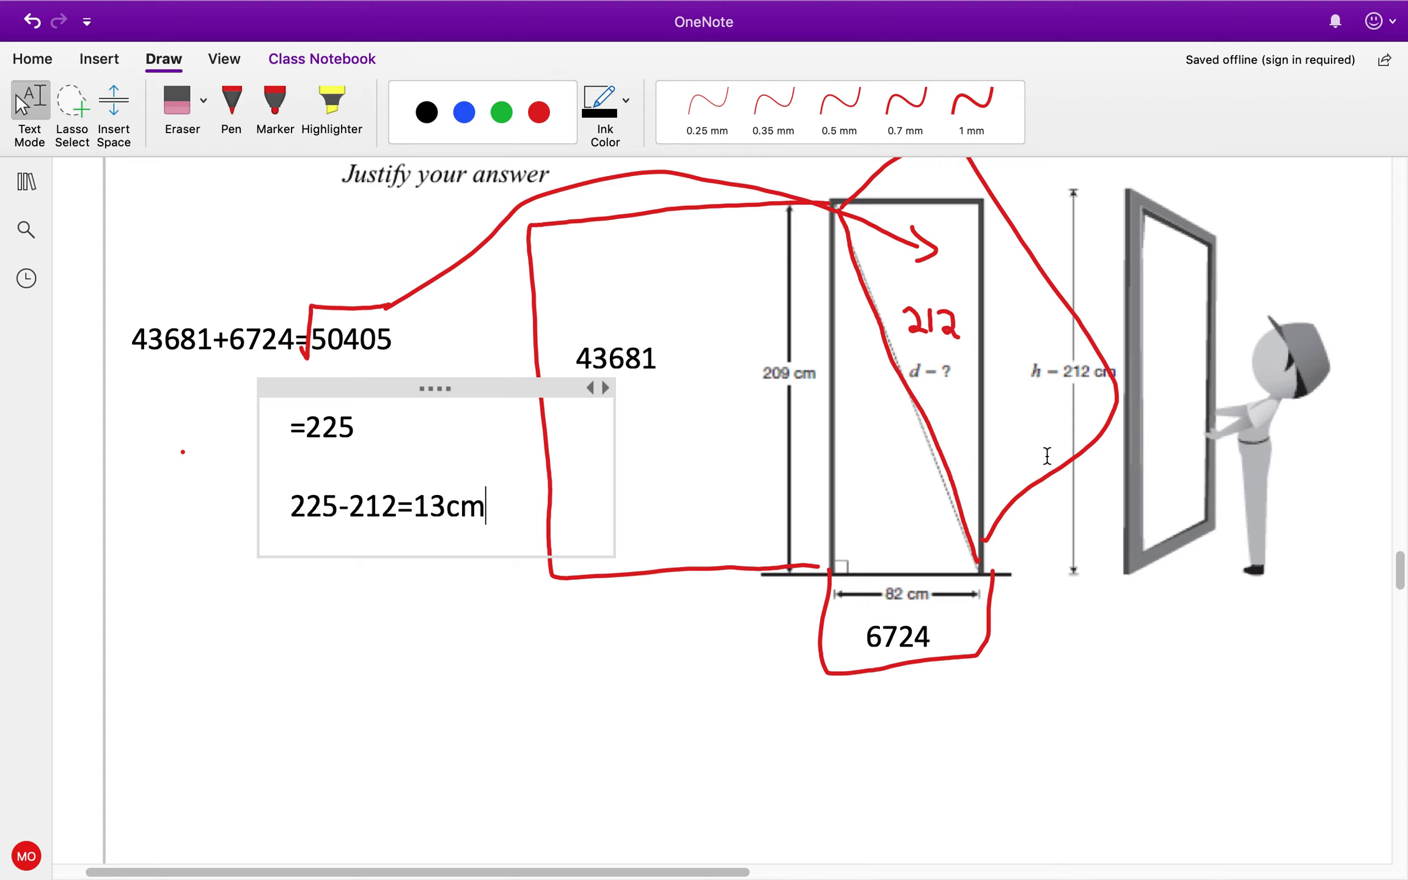
{"action": "scroll", "coordinate": [380, 480], "scroll_direction": "down", "scroll_amount": 5}
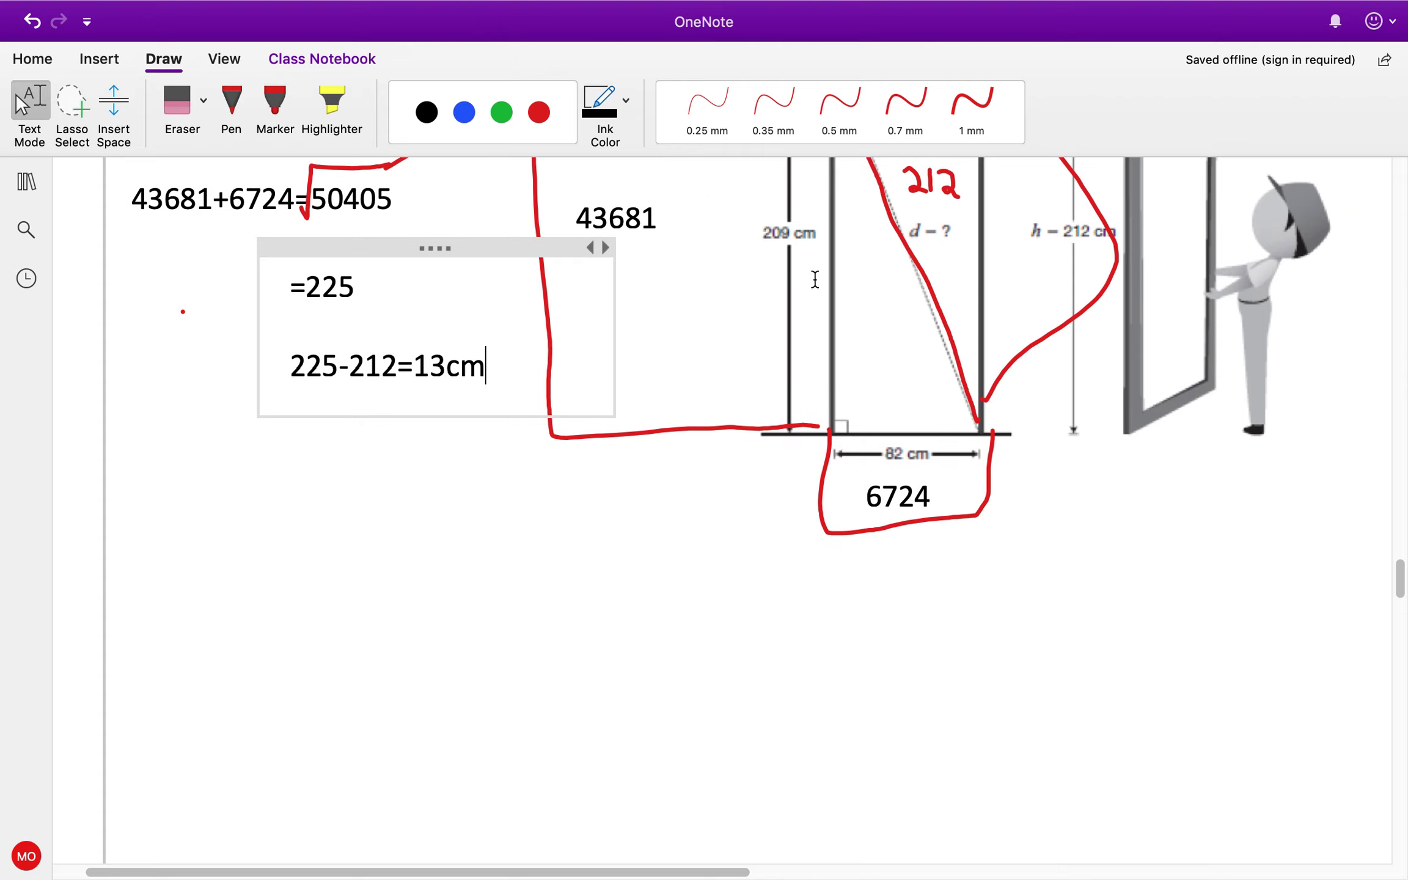
{"action": "scroll", "coordinate": [636, 463], "scroll_direction": "down", "scroll_amount": 9}
{"action": "scroll", "coordinate": [637, 464], "scroll_direction": "down", "scroll_amount": 20}
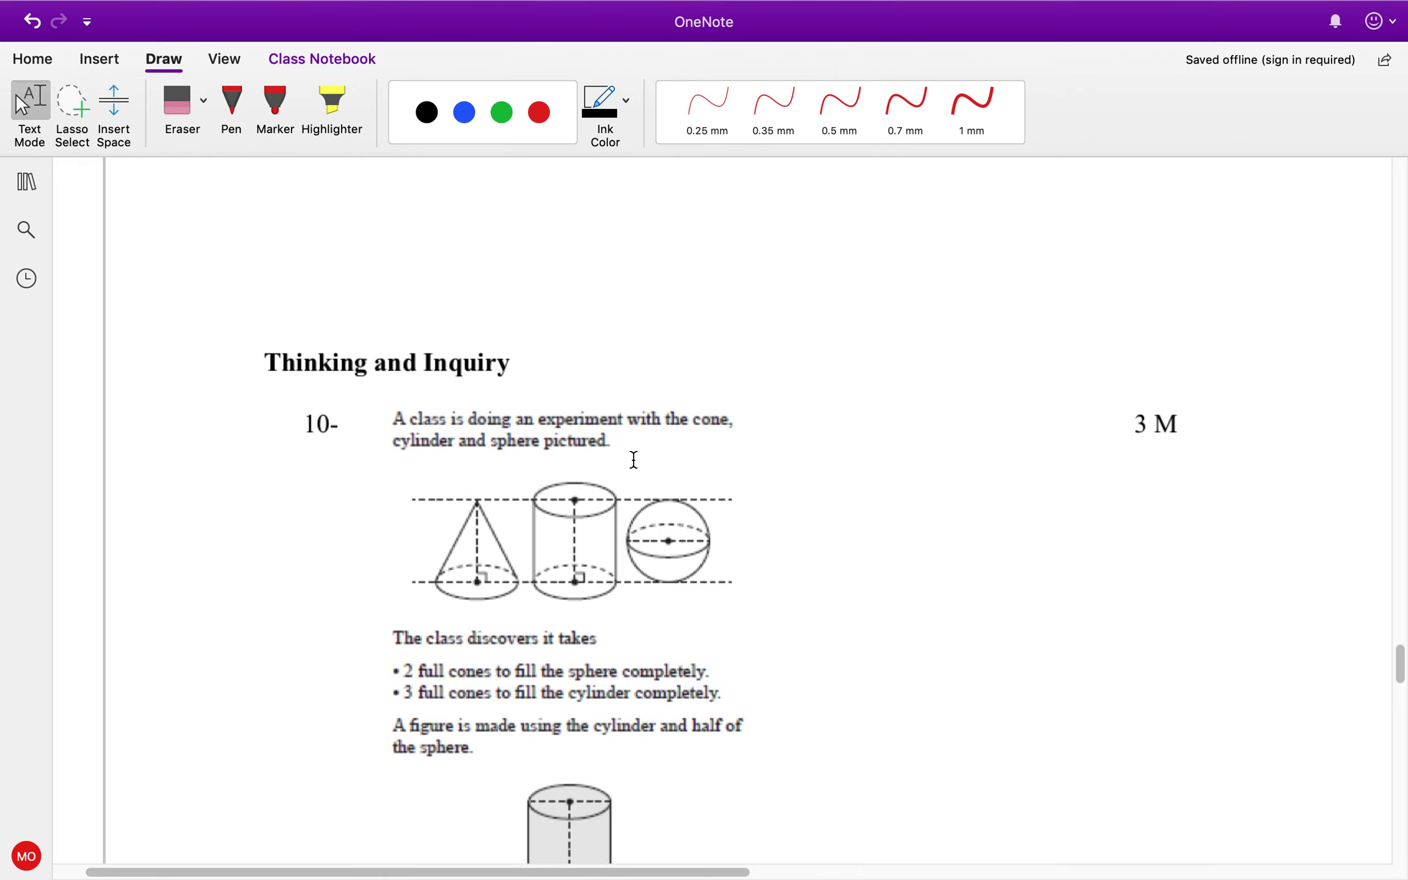
{"action": "scroll", "coordinate": [632, 459], "scroll_direction": "up", "scroll_amount": 14}
{"action": "scroll", "coordinate": [633, 459], "scroll_direction": "up", "scroll_amount": 8}
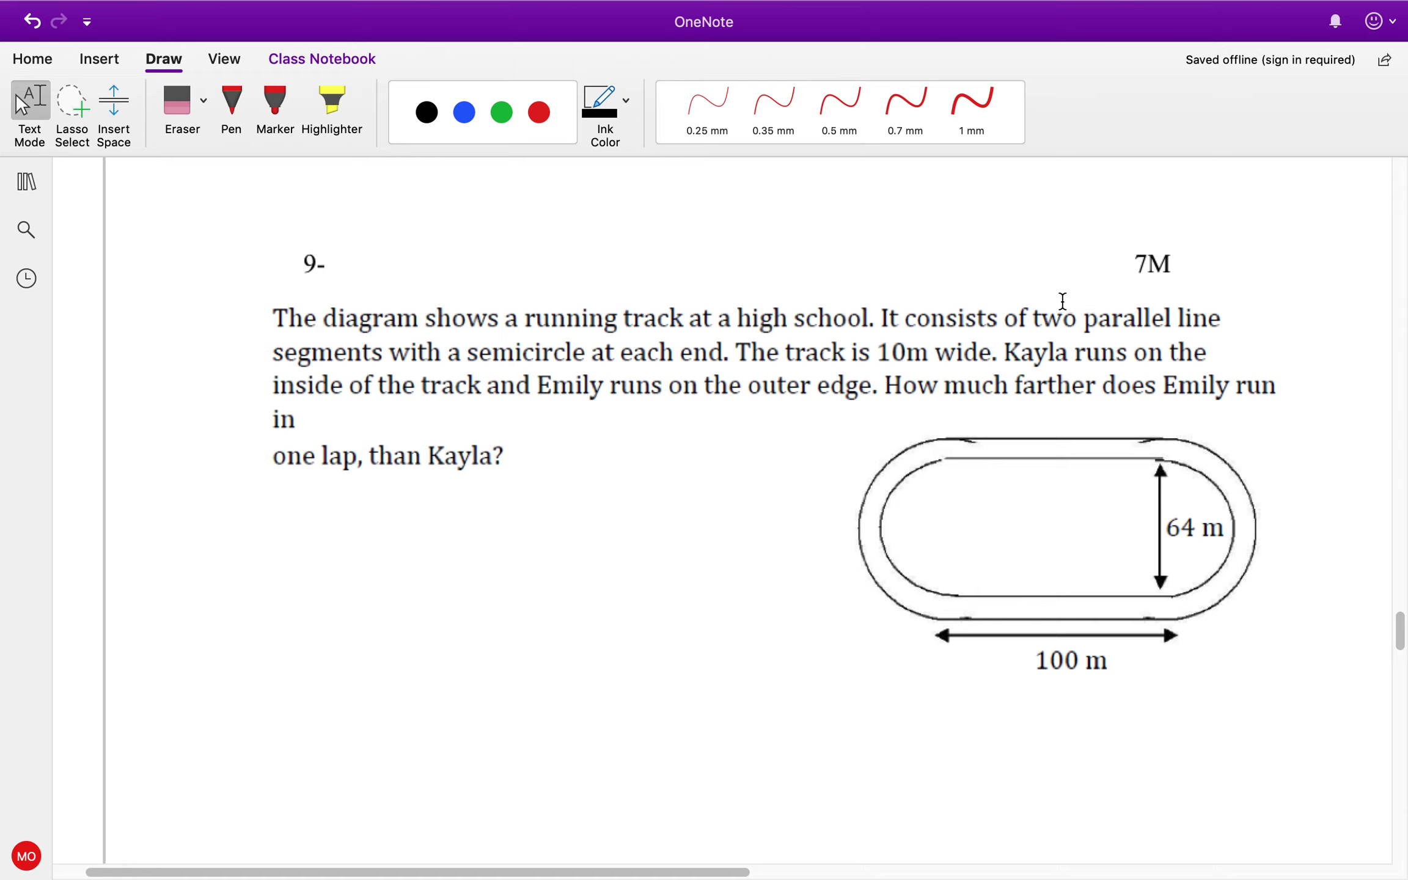
{"action": "scroll", "coordinate": [1149, 361], "scroll_direction": "up", "scroll_amount": 1}
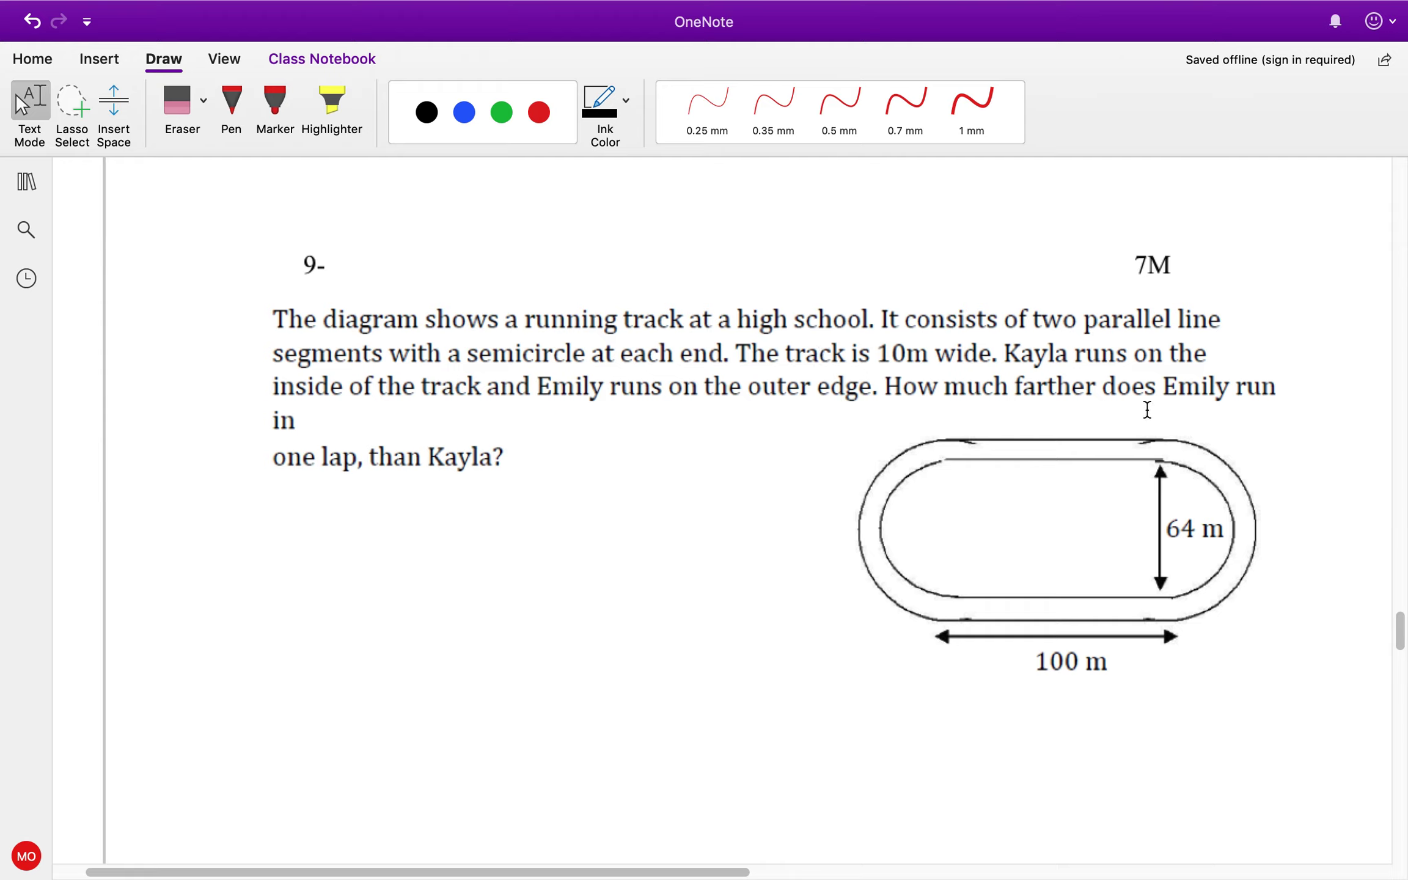
{"action": "left_click", "coordinate": [237, 512]}
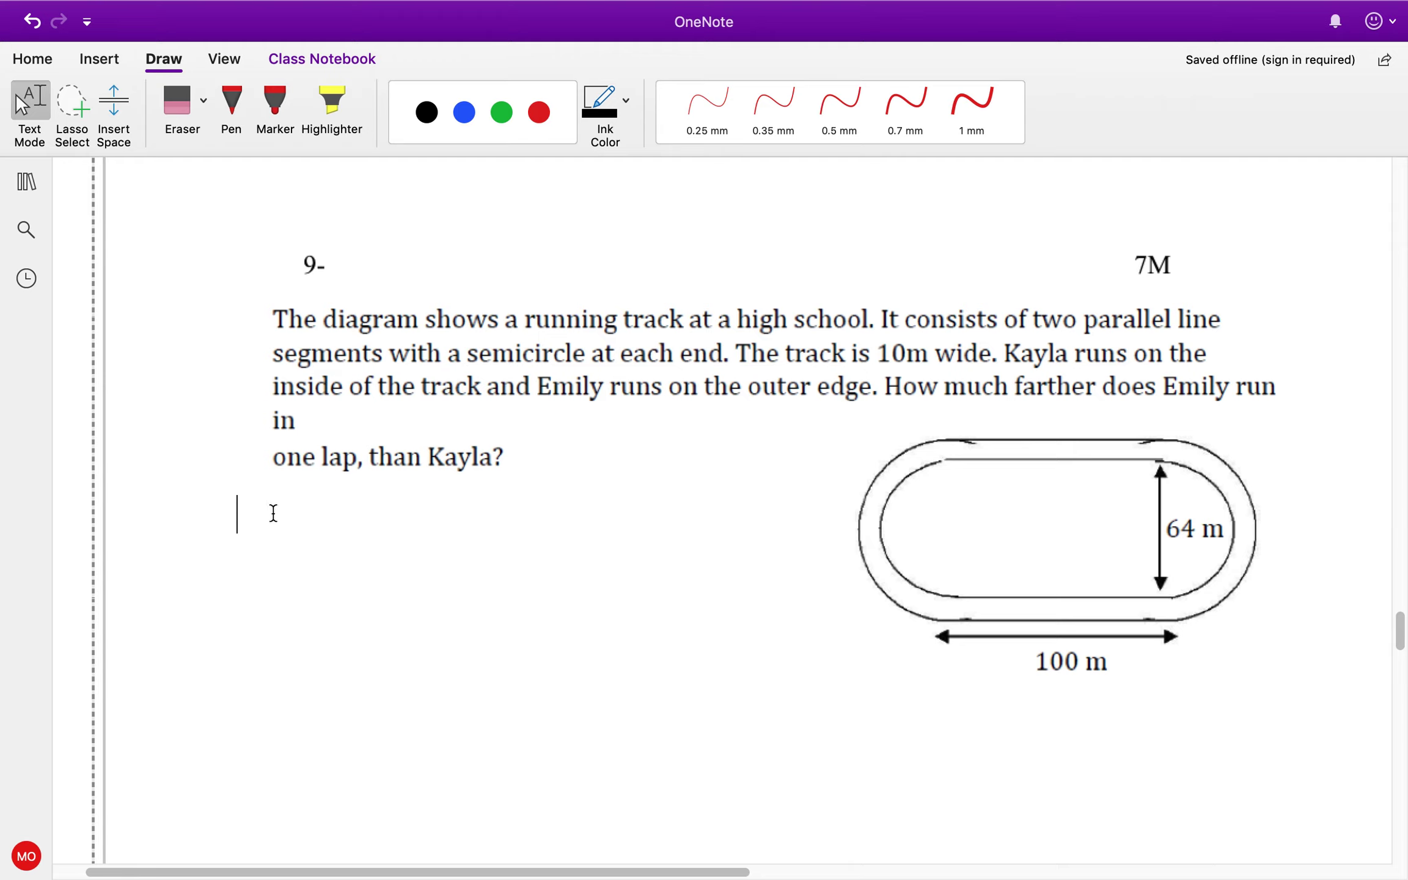
{"action": "type", "text": "Kayla"}
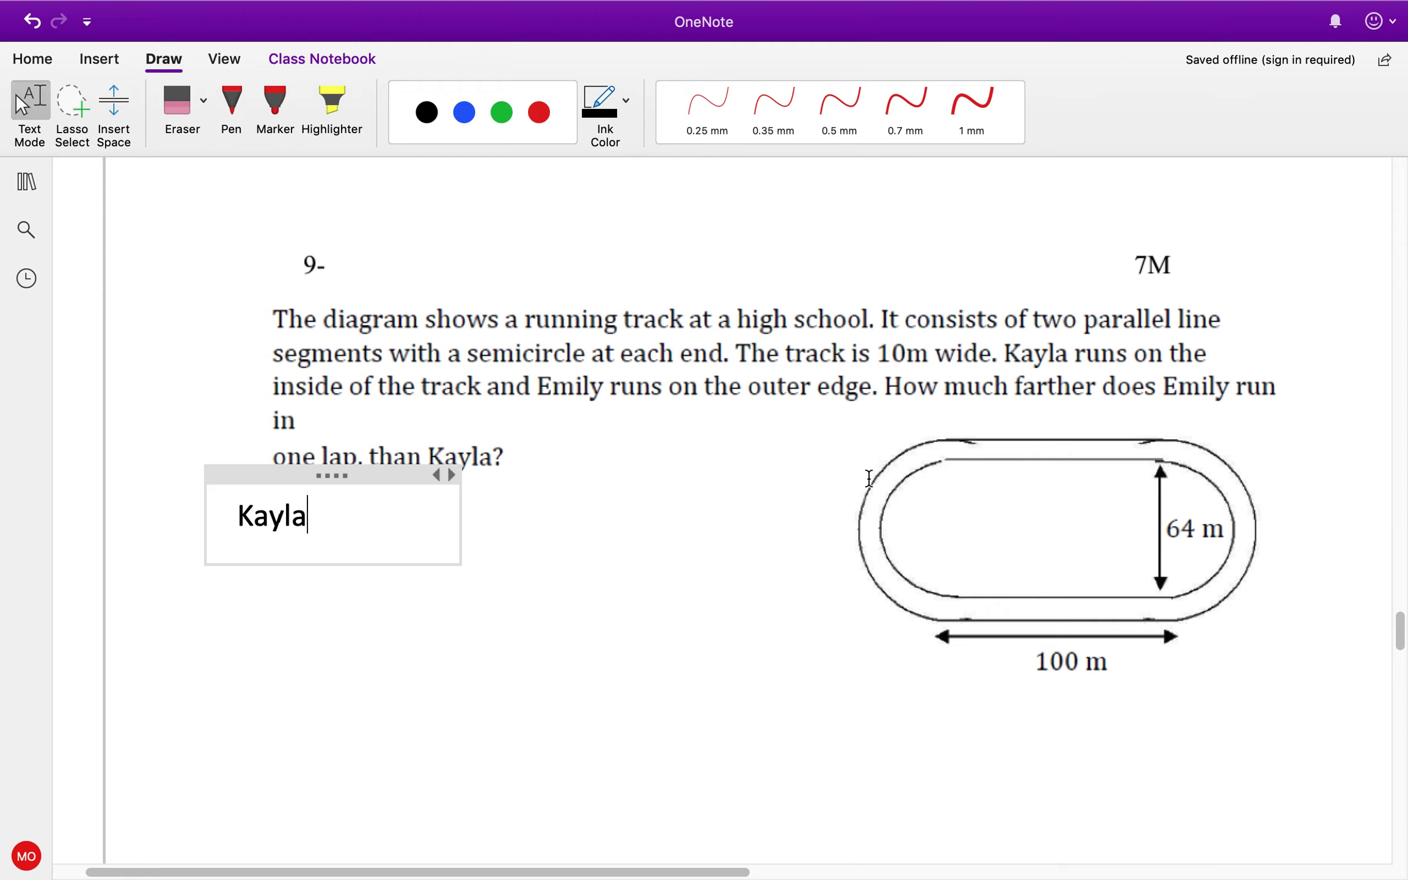
{"action": "key", "text": "Return"}
{"action": "type", "text": "r"}
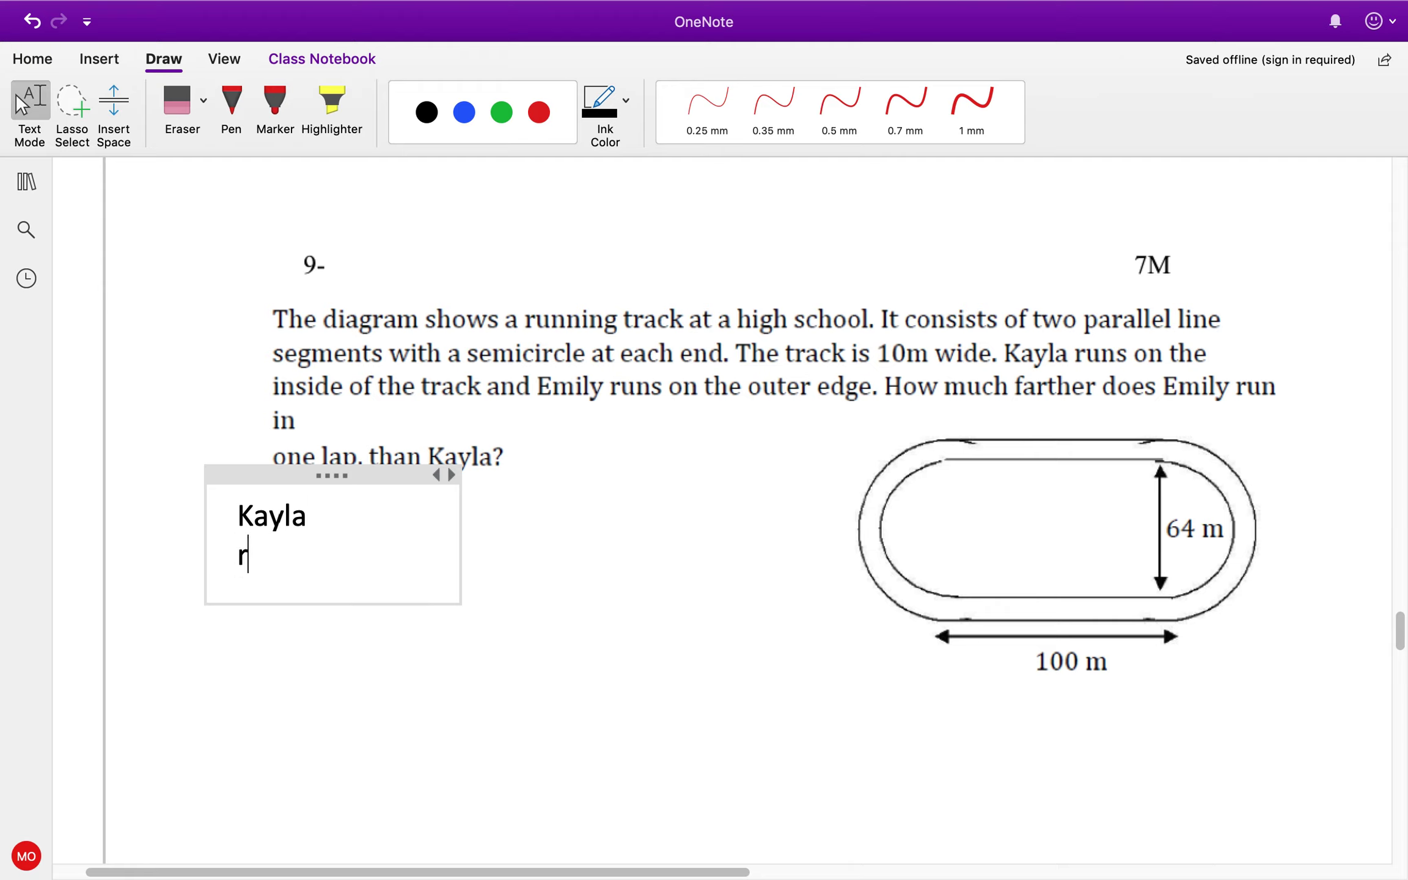
{"action": "key", "text": "BackSpace"}
{"action": "type", "text": "R=64"}
{"action": "key", "text": "Return"}
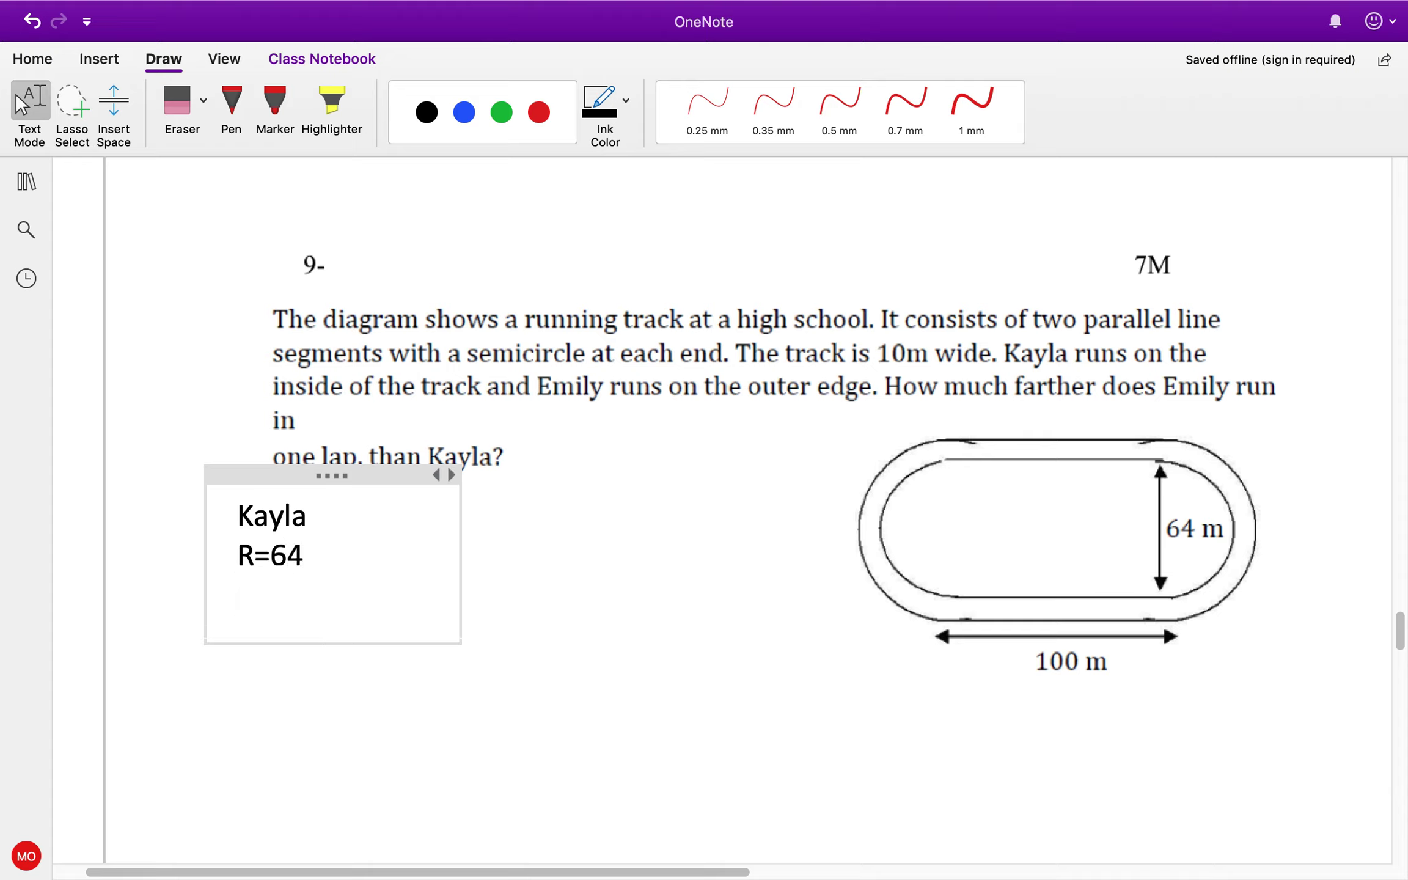
- Add the circumference line C= 63*3.14=197.82 under R=64
{"action": "type", "text": "C=63*3.14"}
{"action": "key", "text": "Left"}
{"action": "key", "text": "Left"}
{"action": "key", "text": "Left"}
{"action": "key", "text": "Left"}
{"action": "key", "text": "Left"}
{"action": "key", "text": "Left"}
{"action": "key", "text": "Left"}
{"action": "key", "text": "Right"}
{"action": "key", "text": "Right"}
{"action": "key", "text": "Right"}
{"action": "key", "text": "Right"}
{"action": "key", "text": "Right"}
{"action": "key", "text": "Right"}
{"action": "key", "text": "Right"}
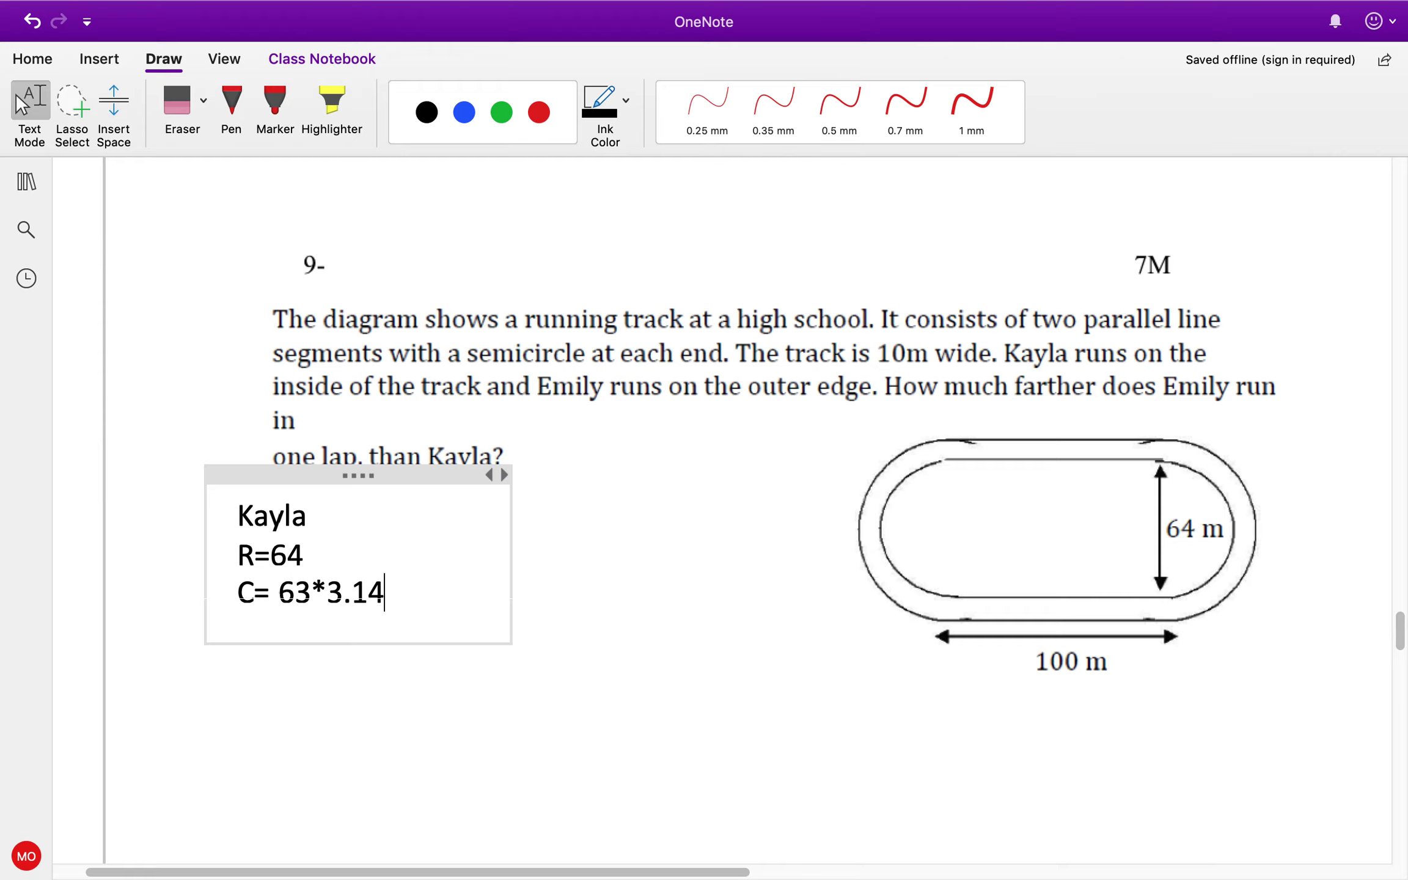
{"action": "type", "text": "=197.82"}
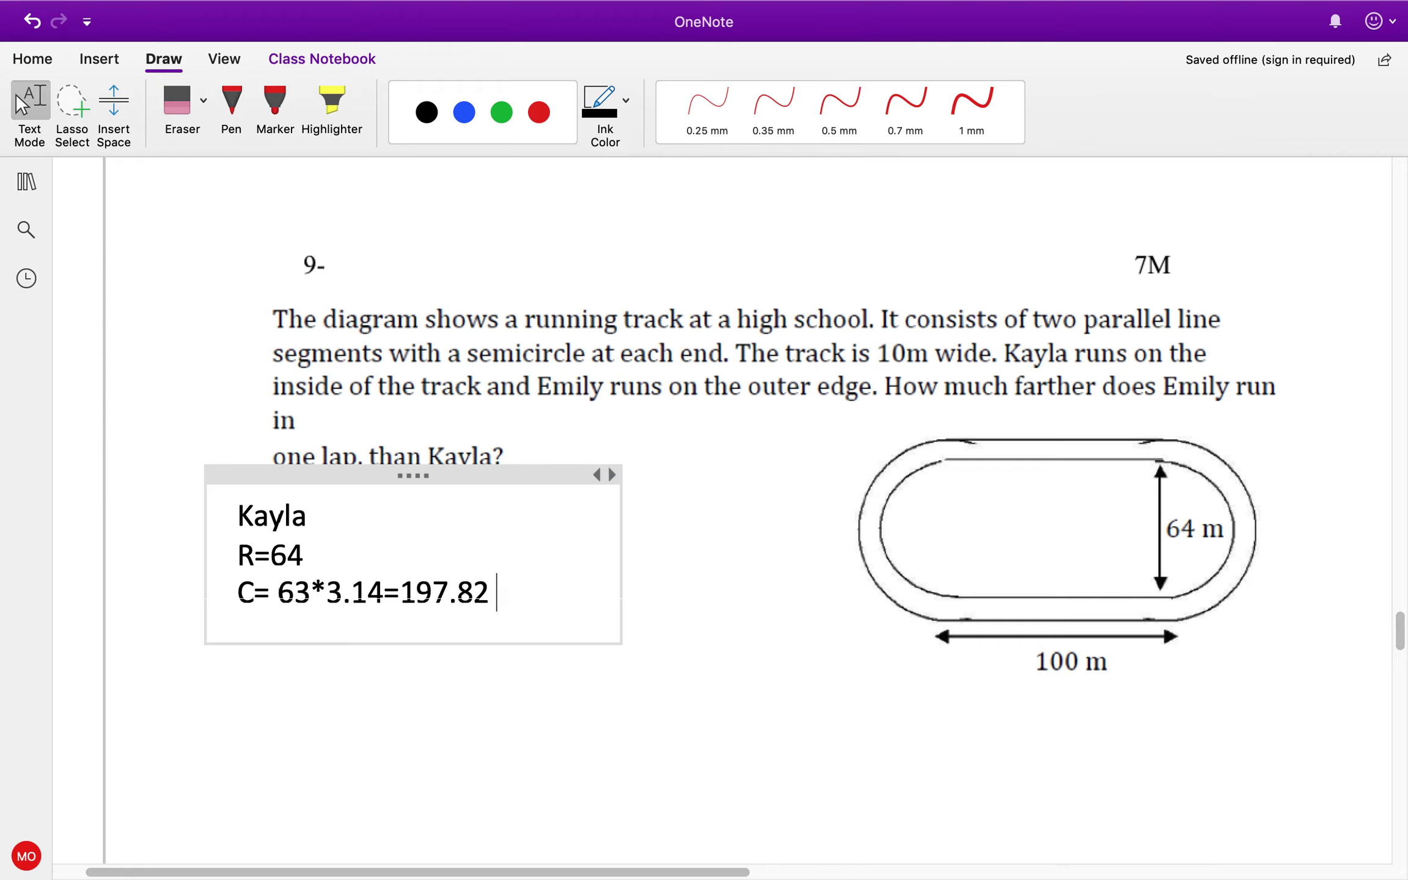
- Round the circumference result to 198
{"action": "key", "text": "BackSpace"}
{"action": "key", "text": "BackSpace"}
{"action": "key", "text": "BackSpace"}
{"action": "key", "text": "BackSpace"}
{"action": "key", "text": "BackSpace"}
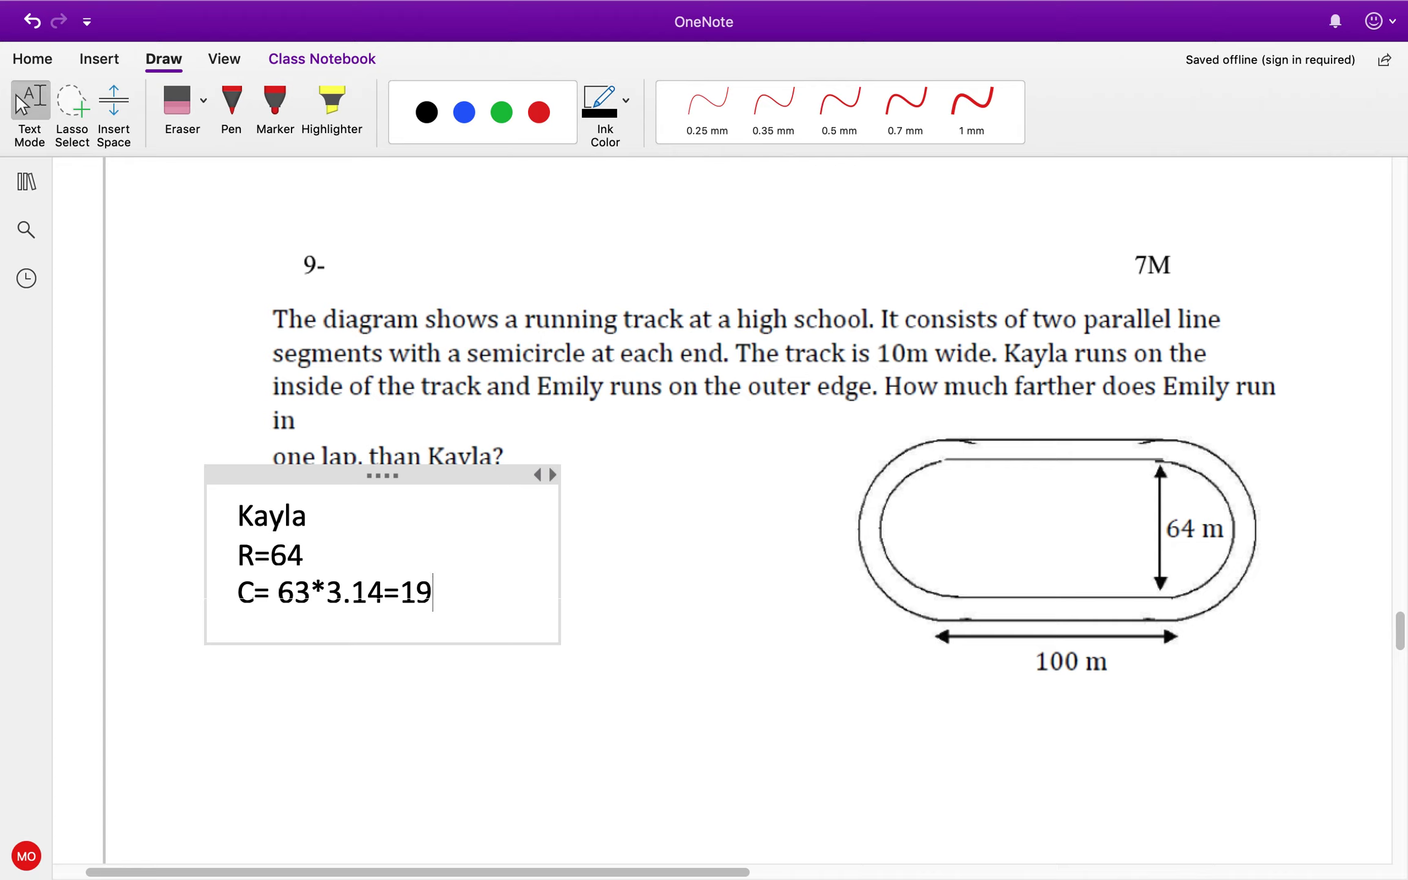
{"action": "type", "text": "8"}
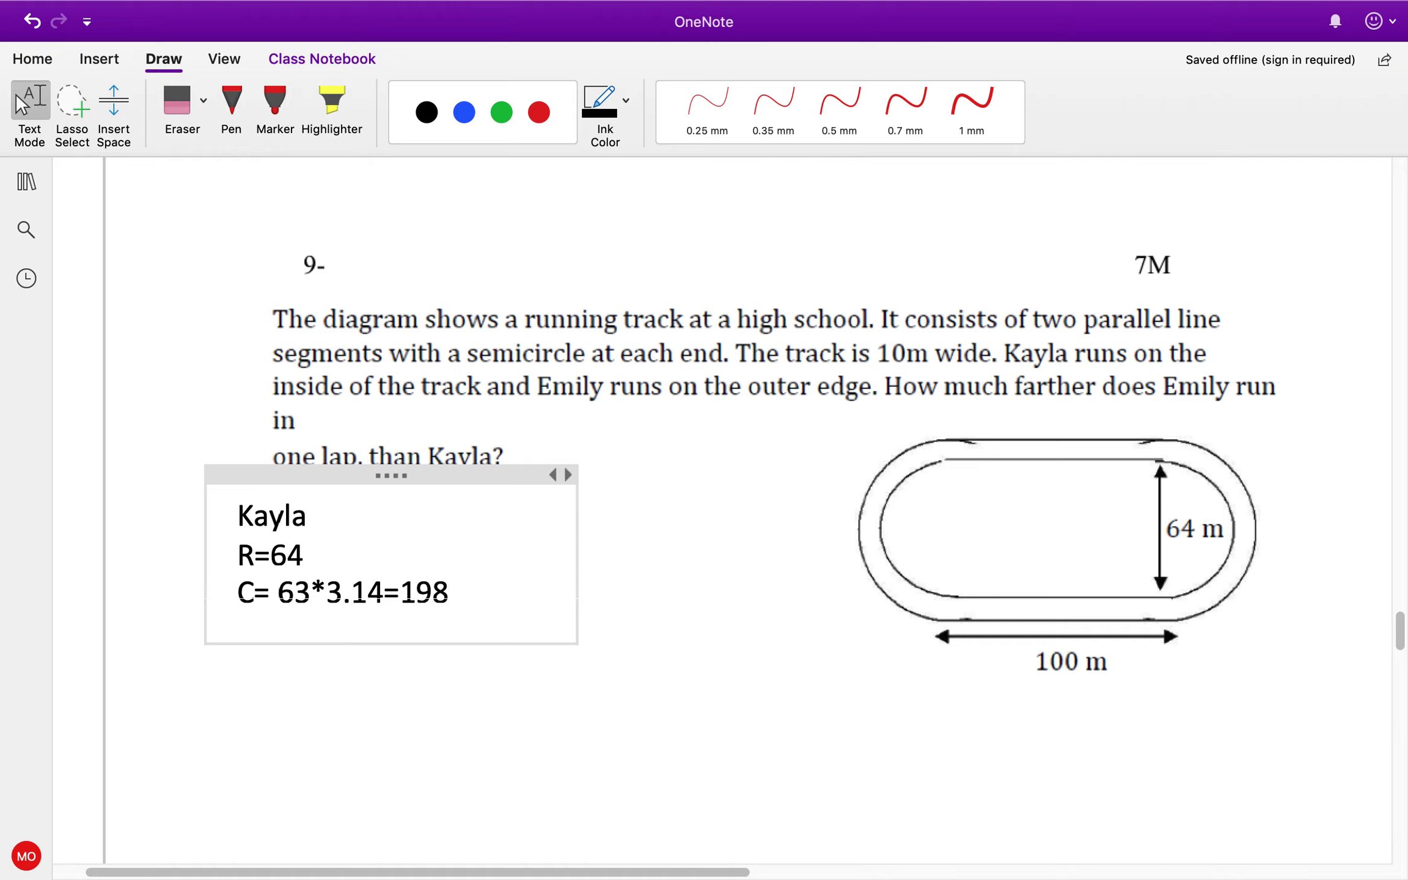
- Undo the rounding and enter 197.82 as the circumference result again
{"action": "key", "text": "Tab"}
{"action": "key", "text": "super+z"}
{"action": "key", "text": "super+z"}
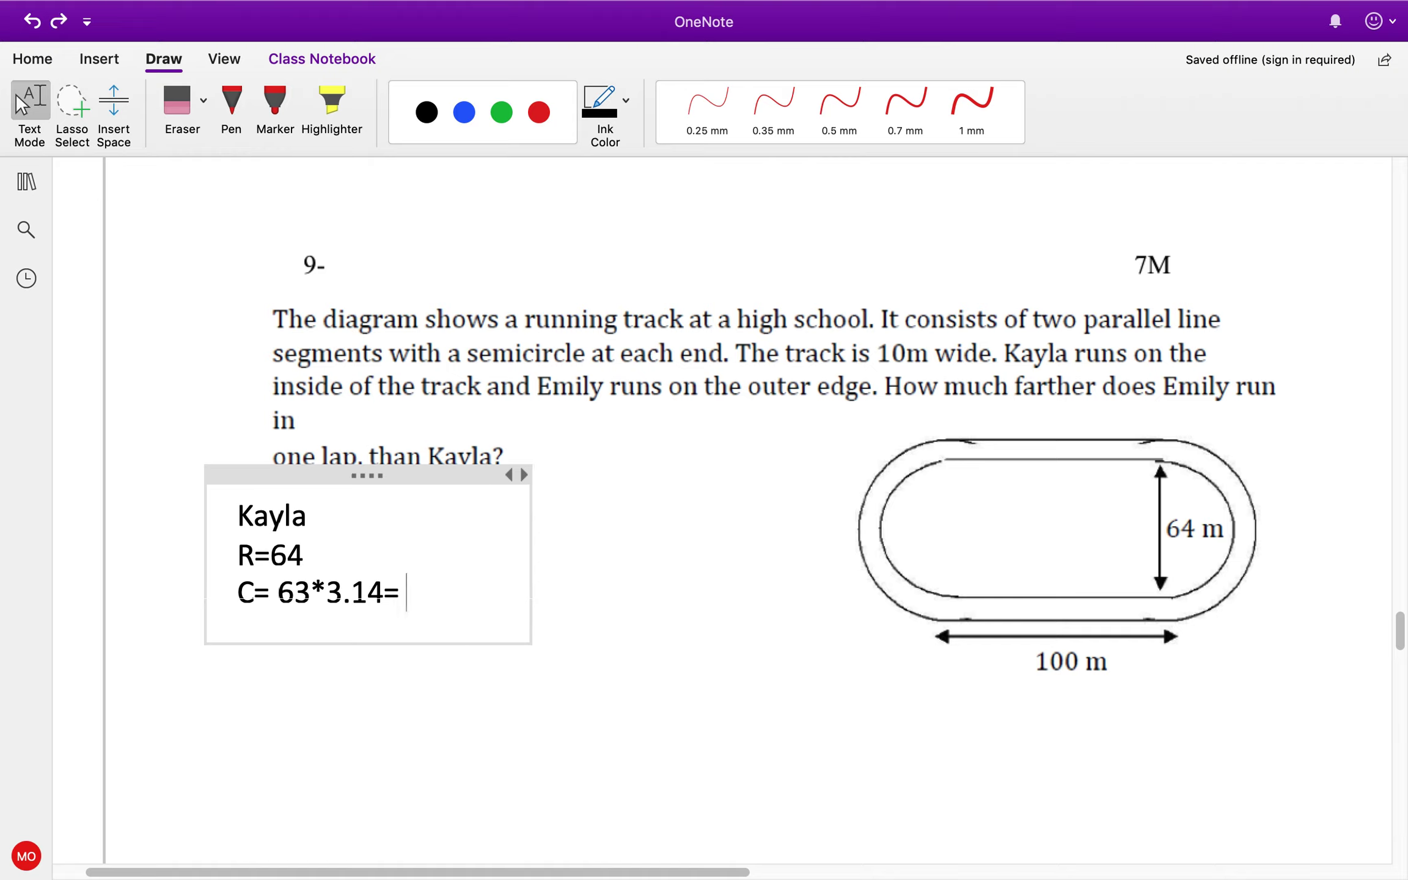
{"action": "type", "text": "197.82"}
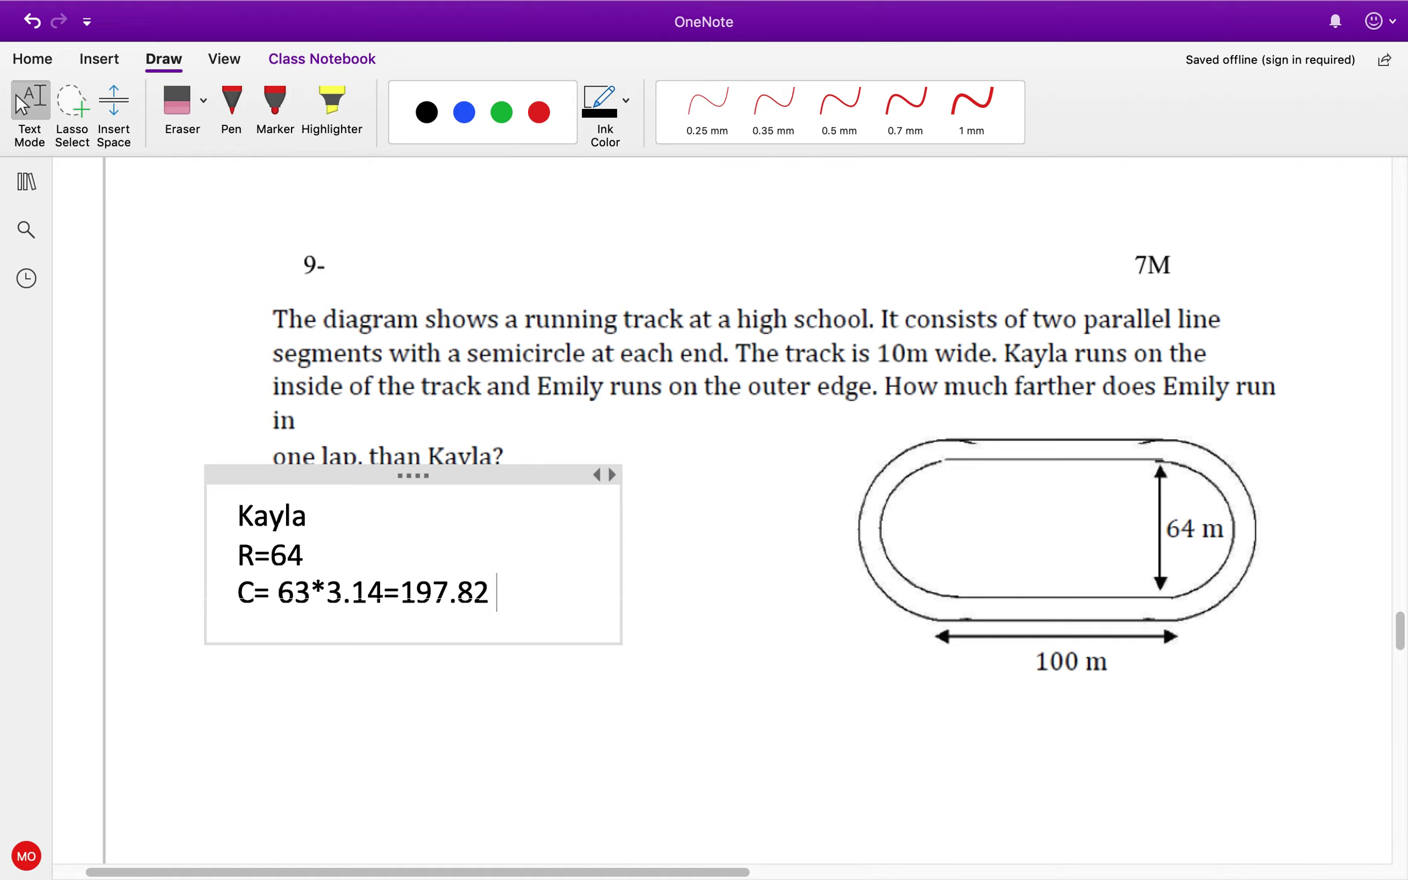
- Correct the circumference calculation to 64*3.14 and set its result to 200.96
{"action": "key", "text": "BackSpace"}
{"action": "key", "text": "BackSpace"}
{"action": "key", "text": "BackSpace"}
{"action": "key", "text": "BackSpace"}
{"action": "key", "text": "BackSpace"}
{"action": "key", "text": "BackSpace"}
{"action": "key", "text": "BackSpace"}
{"action": "key", "text": "Left"}
{"action": "key", "text": "Left"}
{"action": "key", "text": "Left"}
{"action": "key", "text": "Left"}
{"action": "key", "text": "Left"}
{"action": "key", "text": "Left"}
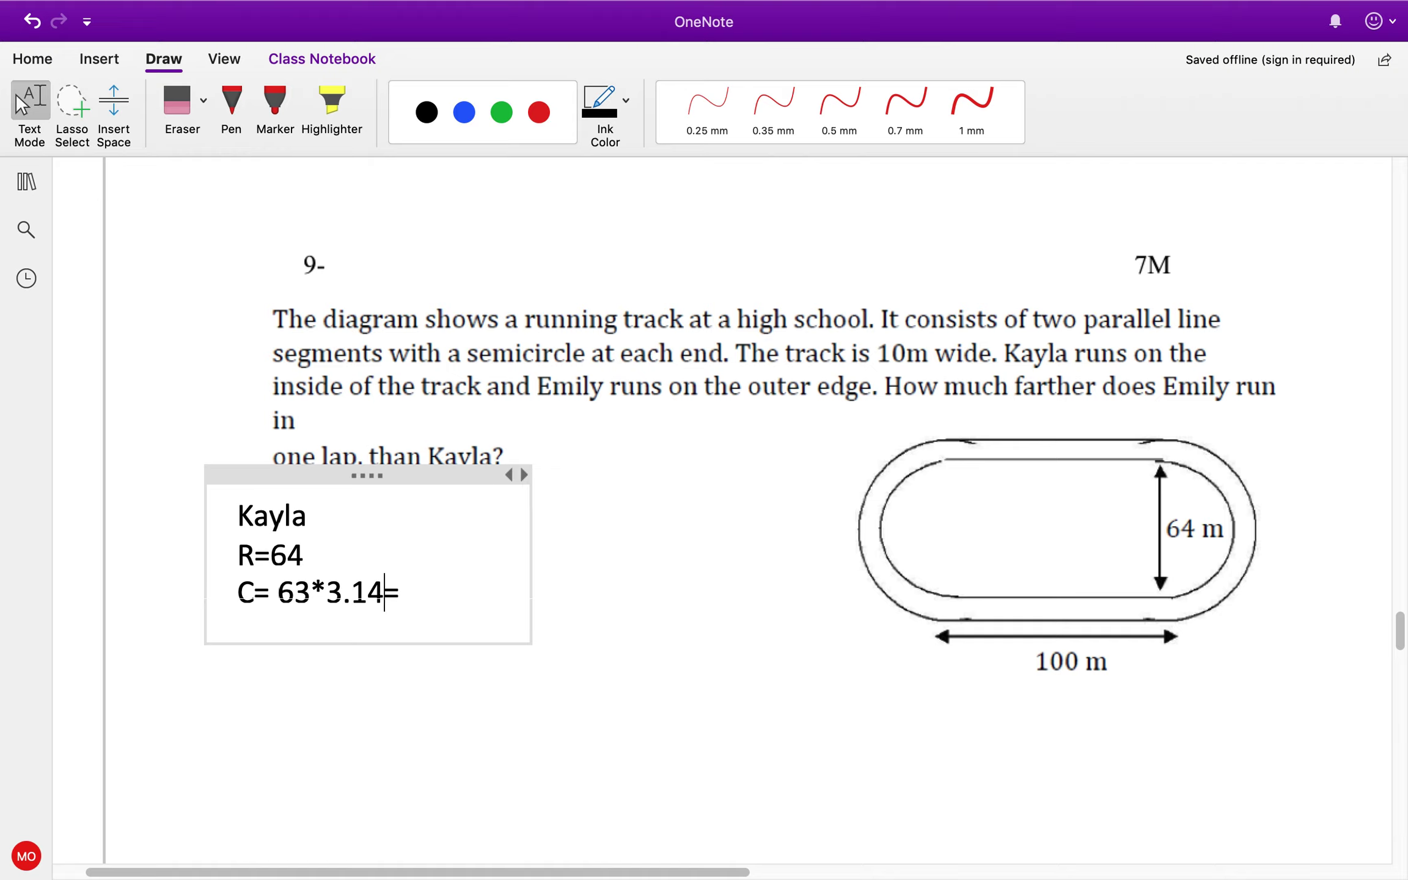
{"action": "key", "text": "BackSpace"}
{"action": "type", "text": "4"}
{"action": "key", "text": "Right"}
{"action": "key", "text": "Right"}
{"action": "key", "text": "Right"}
{"action": "key", "text": "Right"}
{"action": "key", "text": "Right"}
{"action": "key", "text": "Right"}
{"action": "type", "text": "200.96"}
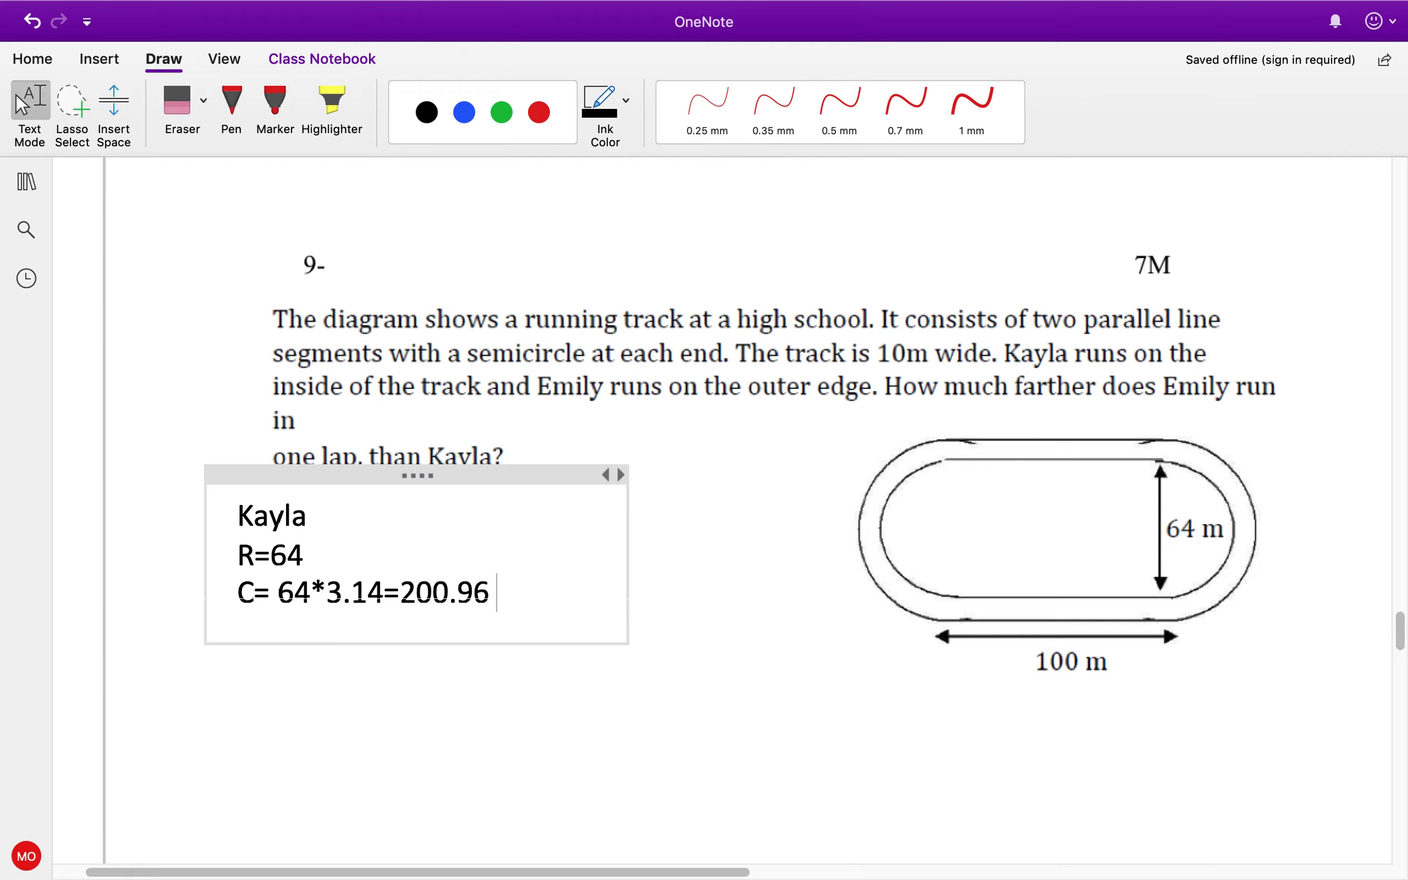
- Round the inside runner's circumference result to the whole number 201
{"action": "key", "text": "BackSpace"}
{"action": "key", "text": "BackSpace"}
{"action": "key", "text": "BackSpace"}
{"action": "key", "text": "BackSpace"}
{"action": "type", "text": "1"}
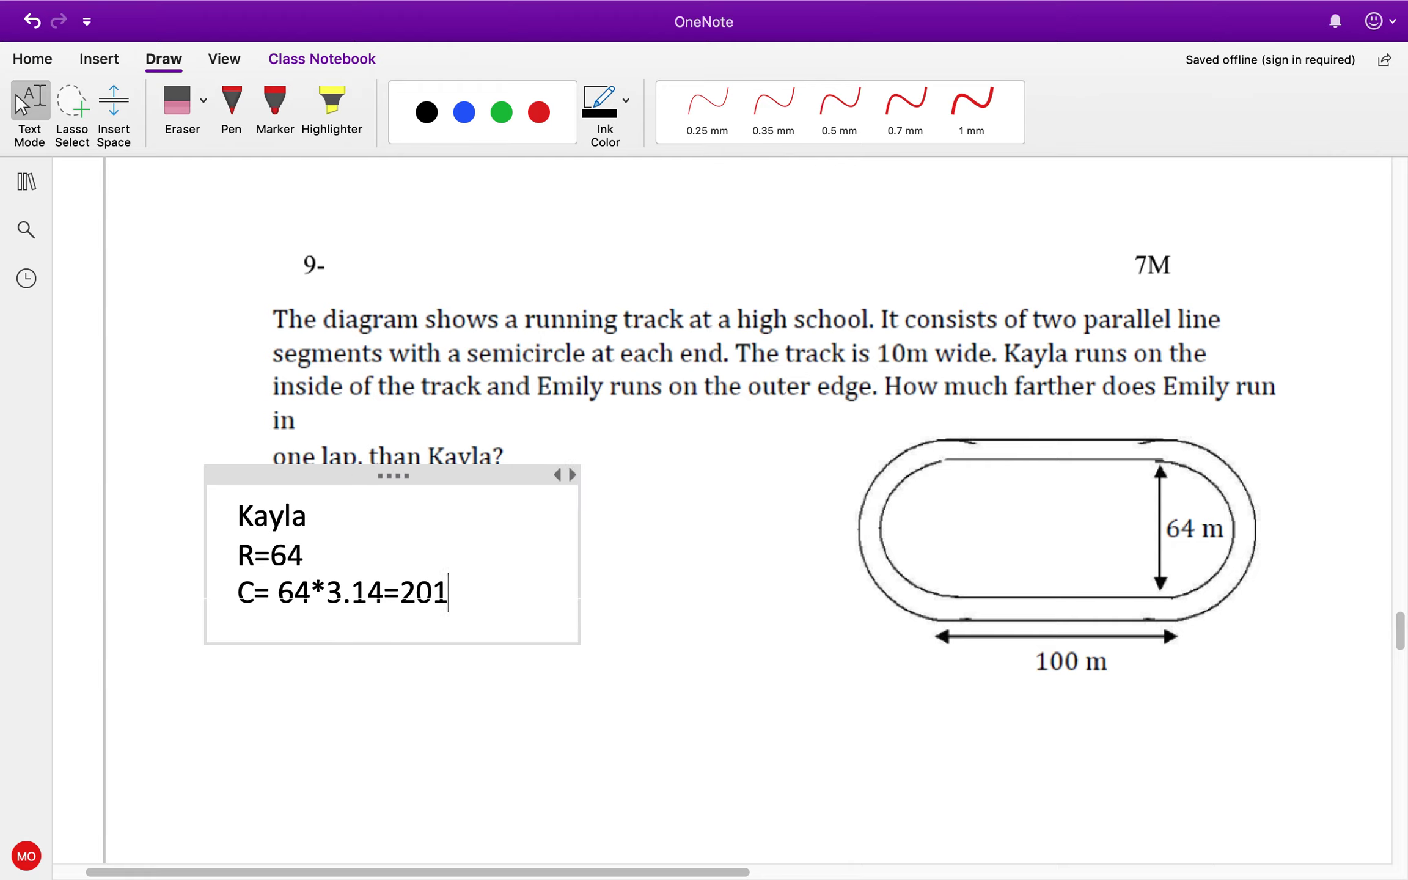
- Start a second text note between the calculation and the track diagram, headed with the outer runner's first name
{"action": "left_click", "coordinate": [625, 459]}
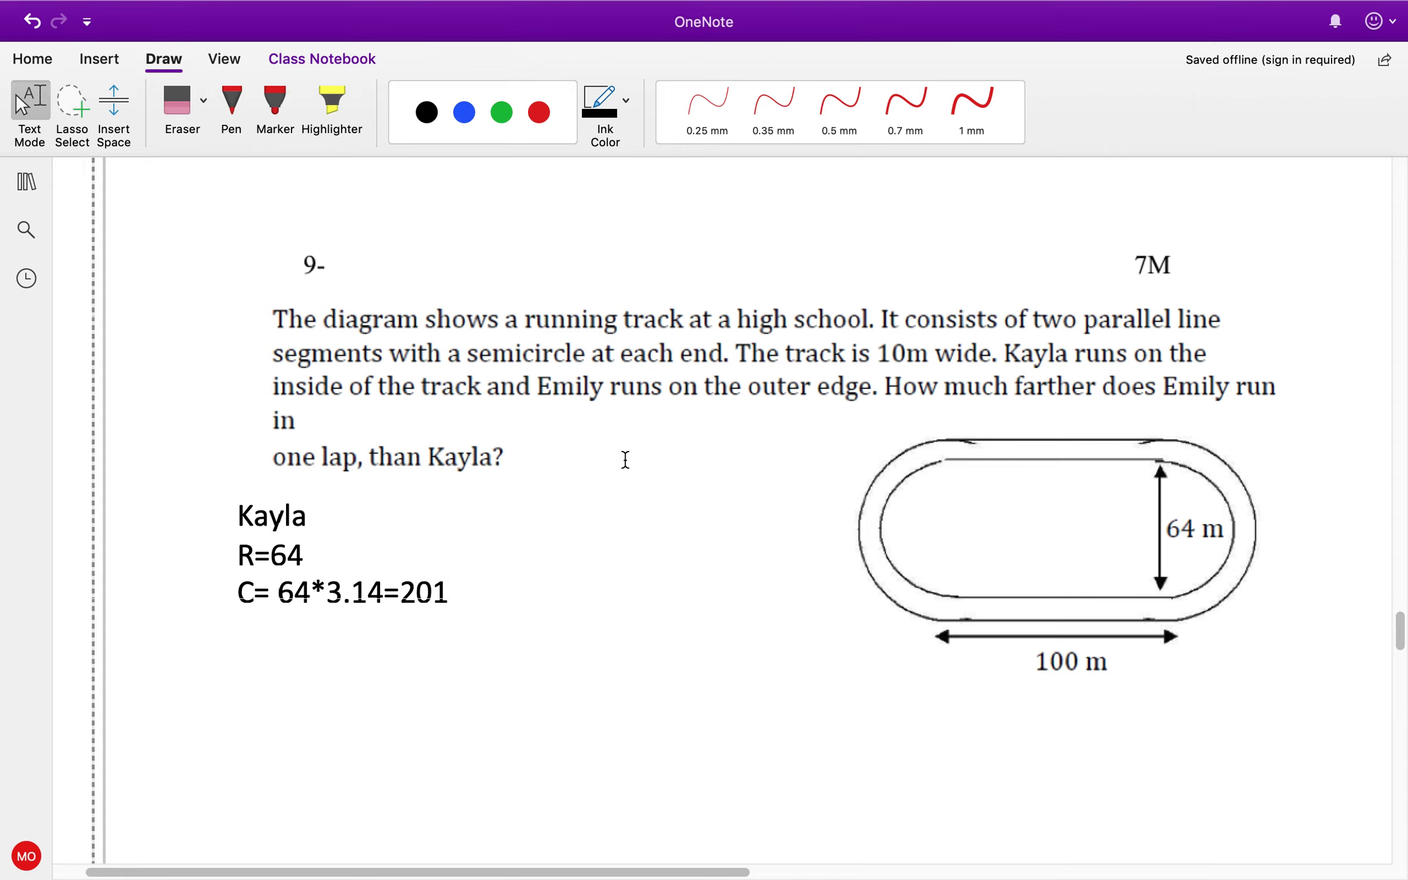
{"action": "type", "text": "Emily"}
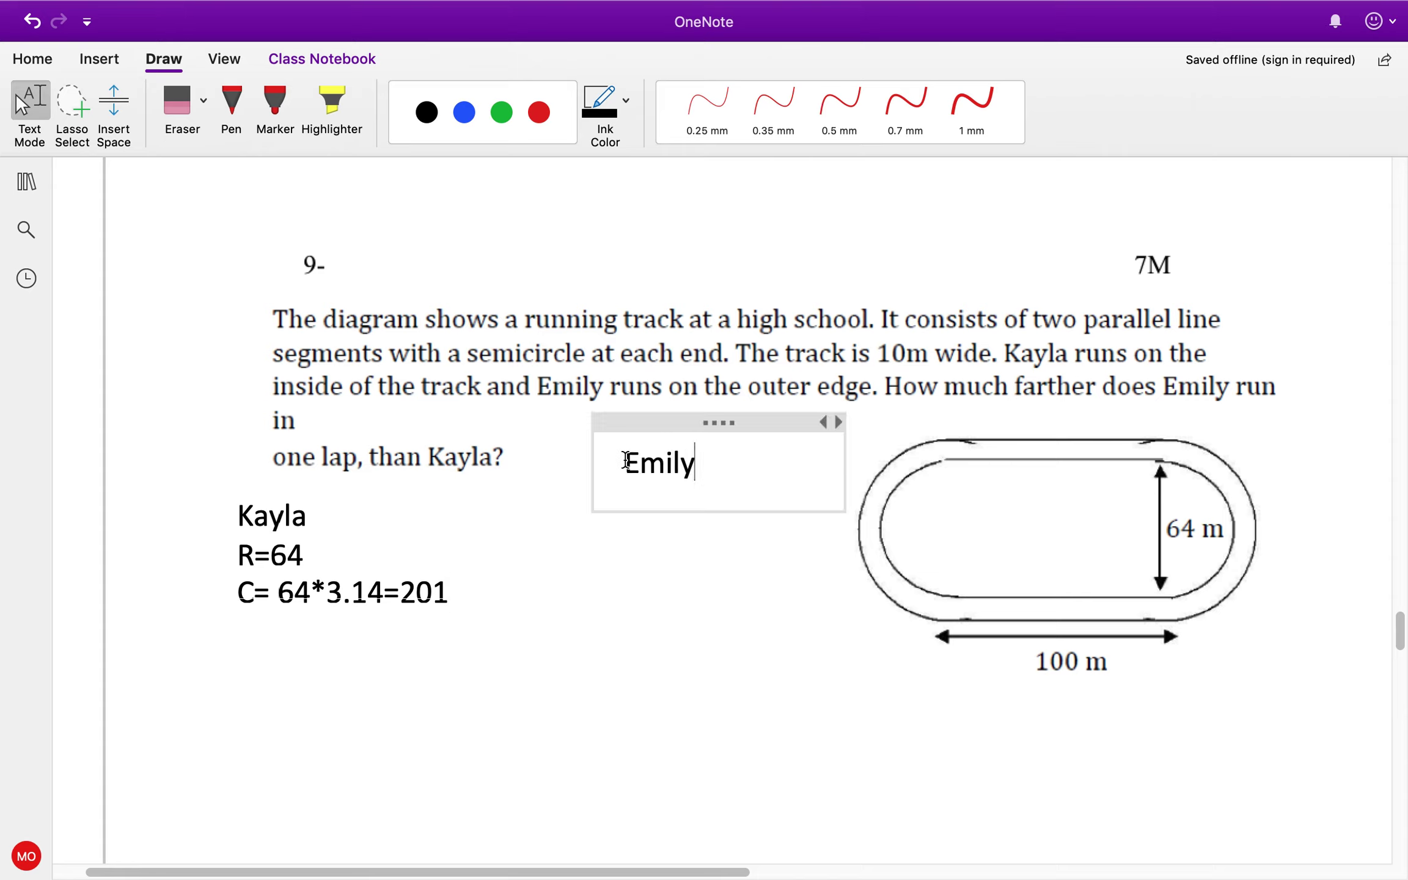
{"action": "key", "text": "Return"}
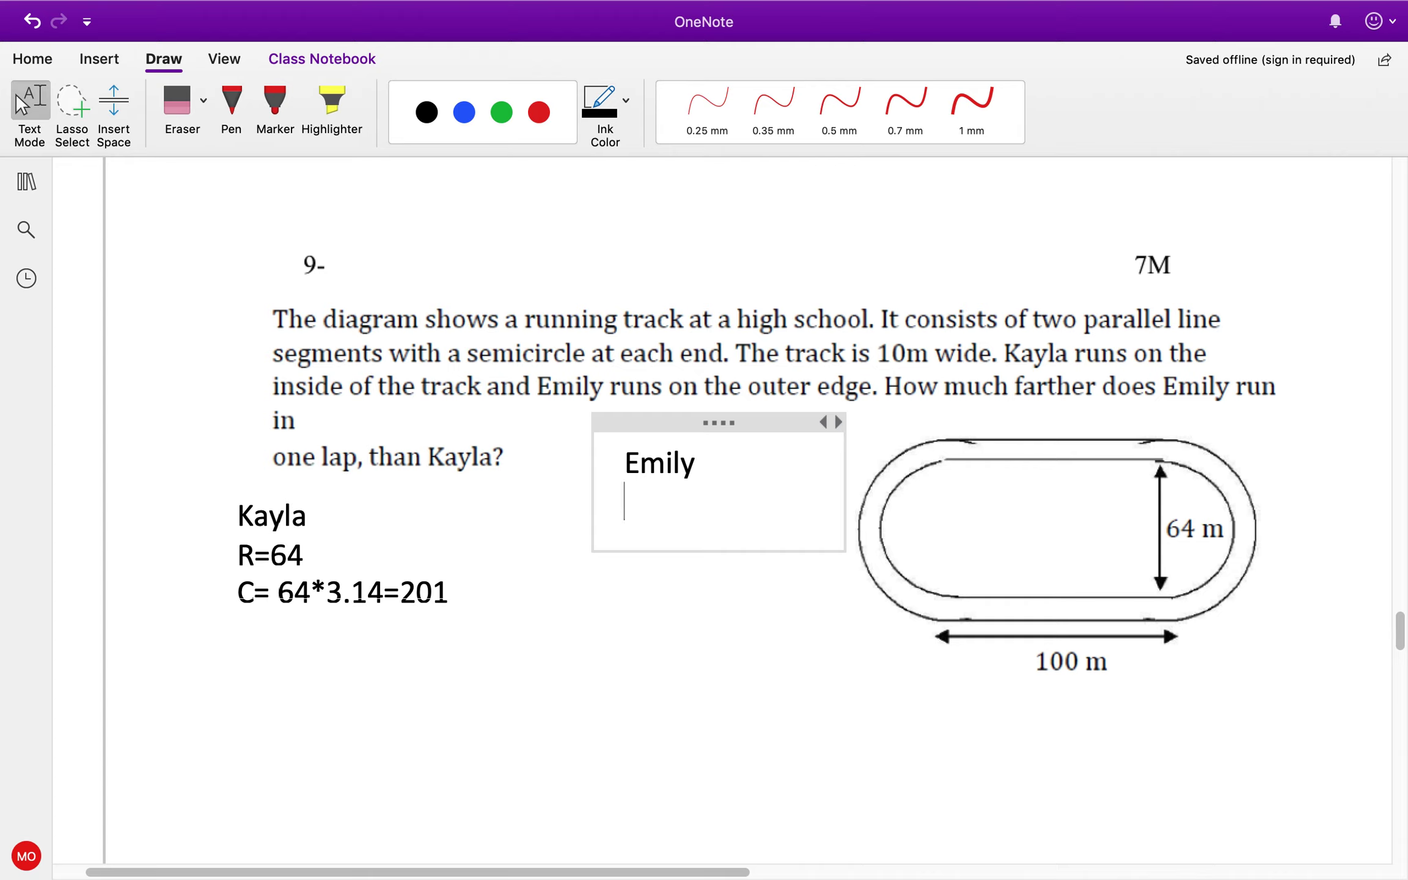
- Mark the track's width on the diagram with red pen labels reading 10m at the upper and lower lanes
{"action": "left_click", "coordinate": [239, 122]}
{"action": "mouse_move", "coordinate": [1161, 452]}
{"action": "left_mouse_down"}
{"action": "mouse_move", "coordinate": [1245, 403]}
{"action": "mouse_move", "coordinate": [1263, 438]}
{"action": "mouse_move", "coordinate": [1327, 431]}
{"action": "mouse_move", "coordinate": [1334, 447]}
{"action": "left_mouse_up"}
{"action": "mouse_move", "coordinate": [1174, 613]}
{"action": "left_mouse_down"}
{"action": "mouse_move", "coordinate": [1241, 651]}
{"action": "mouse_move", "coordinate": [1266, 625]}
{"action": "mouse_move", "coordinate": [1320, 649]}
{"action": "left_mouse_up"}
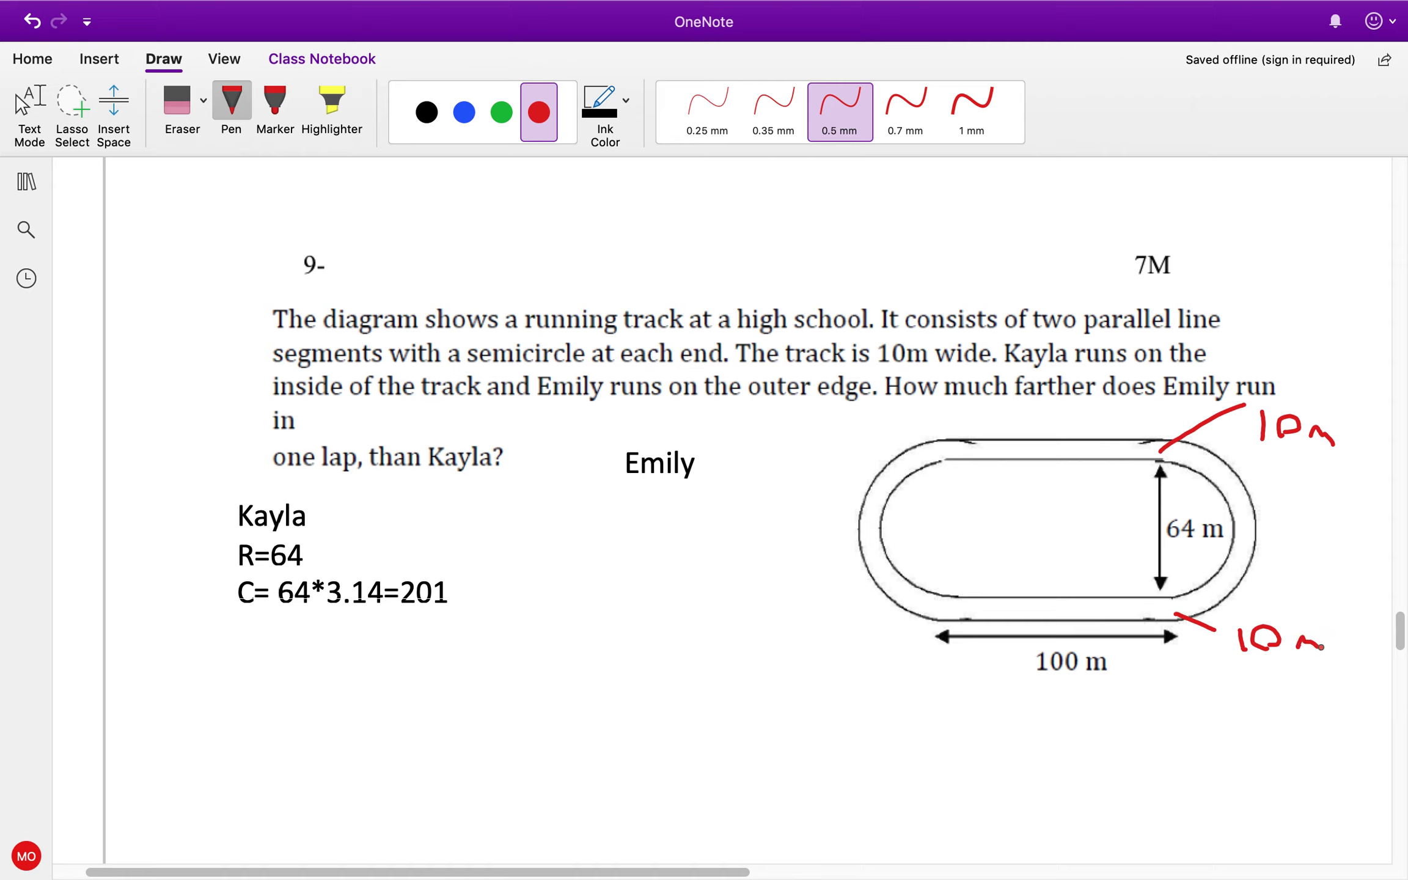
- Write the outer circle's diameter calculation 64+10+10=84 below the heading in the outer runner's note
{"action": "left_click", "coordinate": [114, 104]}
{"action": "left_click", "coordinate": [30, 104]}
{"action": "left_click", "coordinate": [685, 503]}
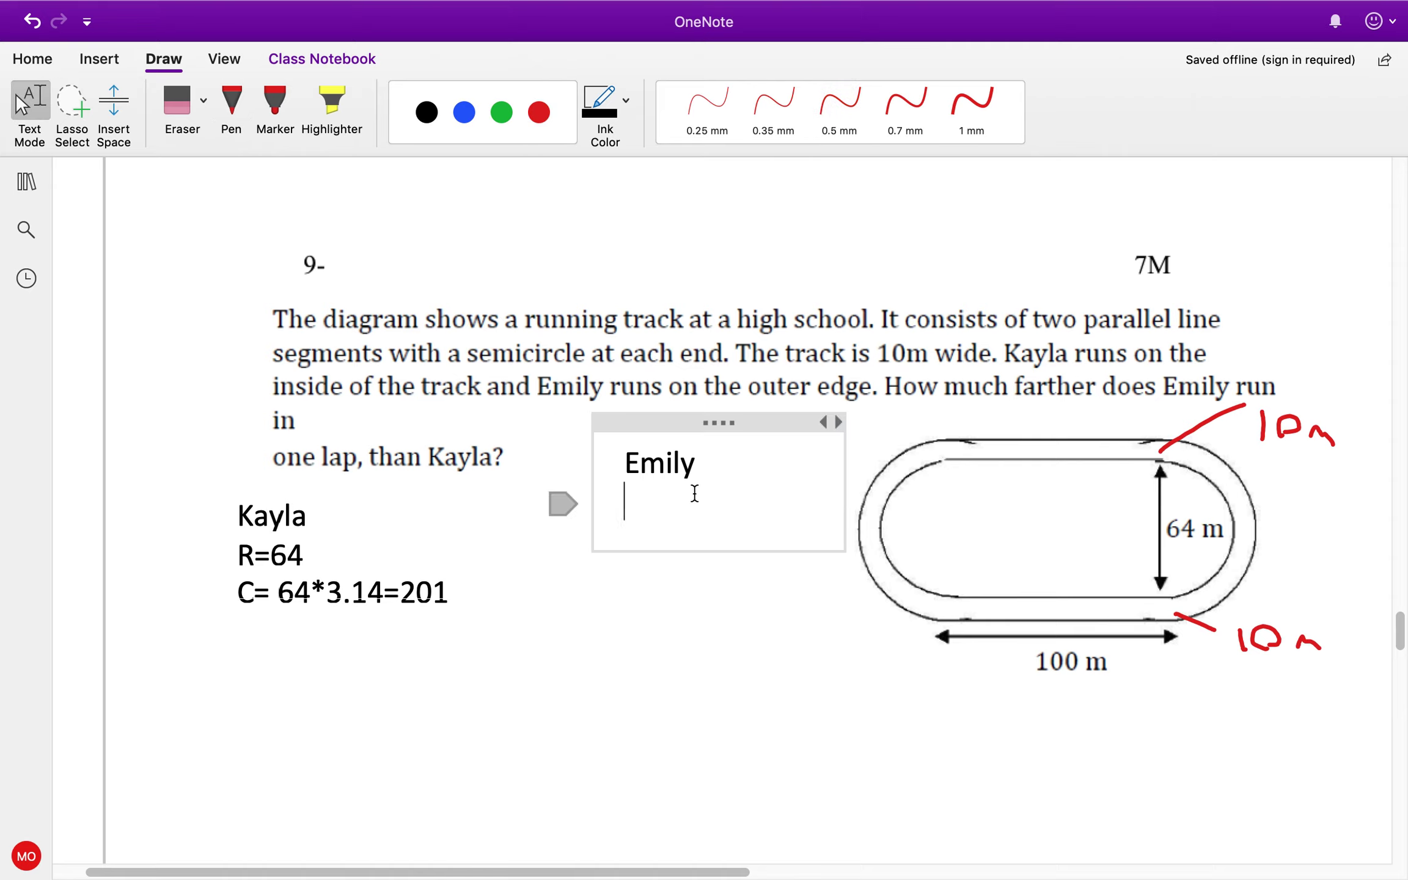
{"action": "type", "text": "64+10"}
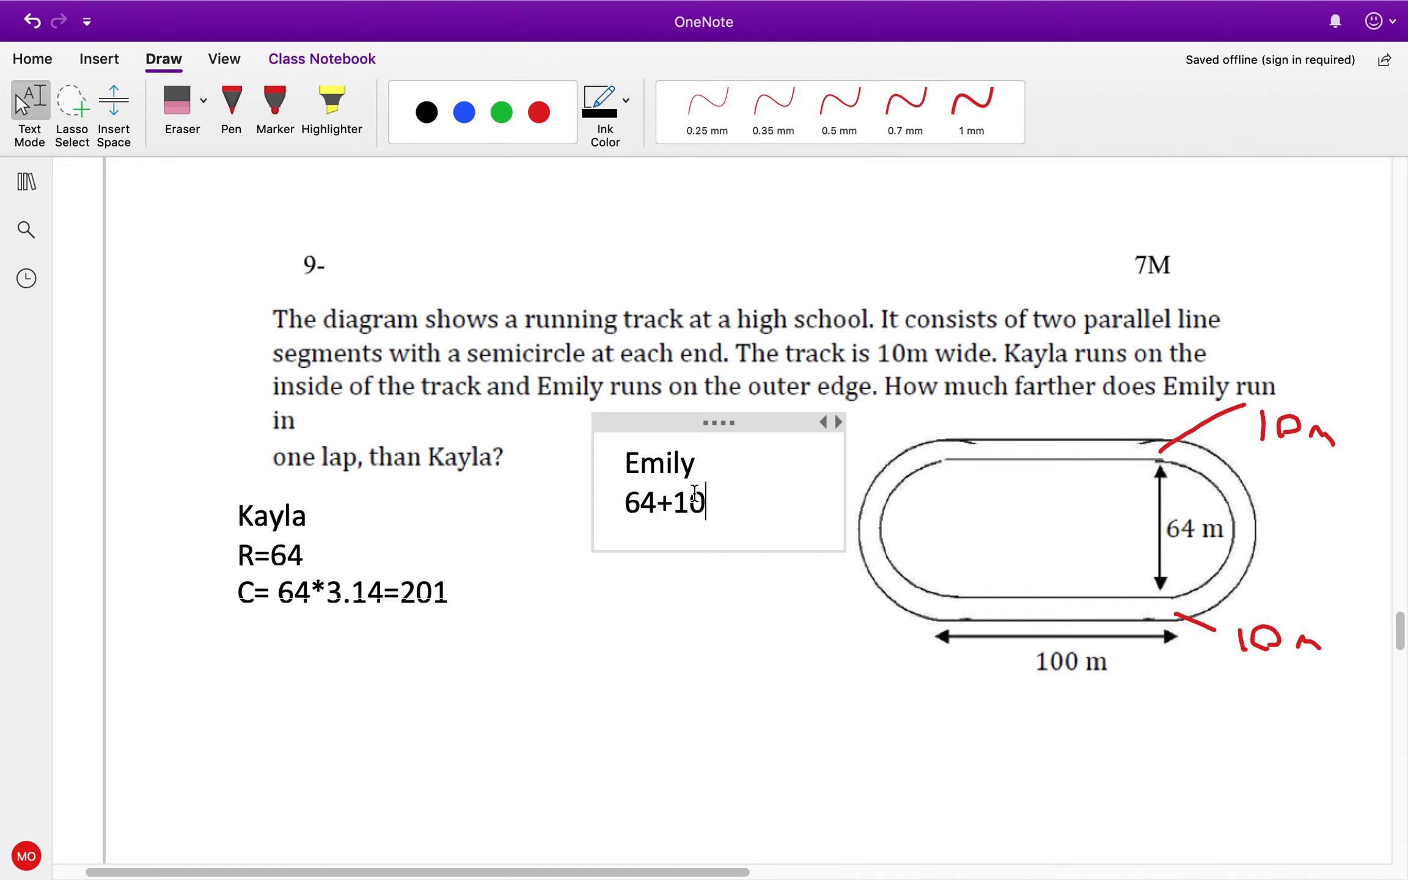
{"action": "type", "text": "+10"}
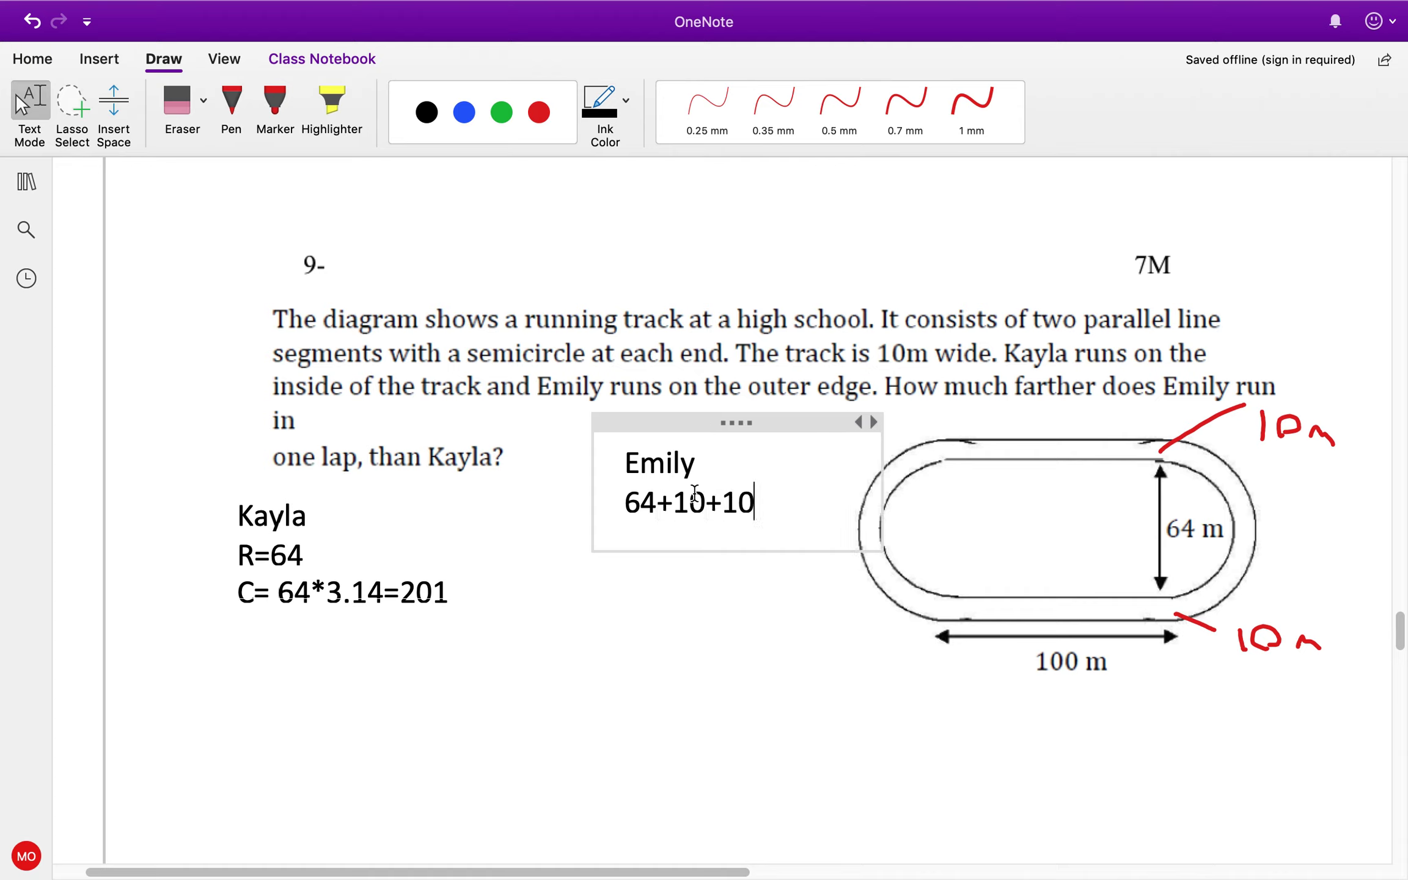
{"action": "type", "text": "=84"}
- Add the circumference expression C= 84*3.14 to the outer runner's note, leaving a blank line above it
{"action": "key", "text": "Return"}
{"action": "key", "text": "Return"}
{"action": "type", "text": "C=84*"}
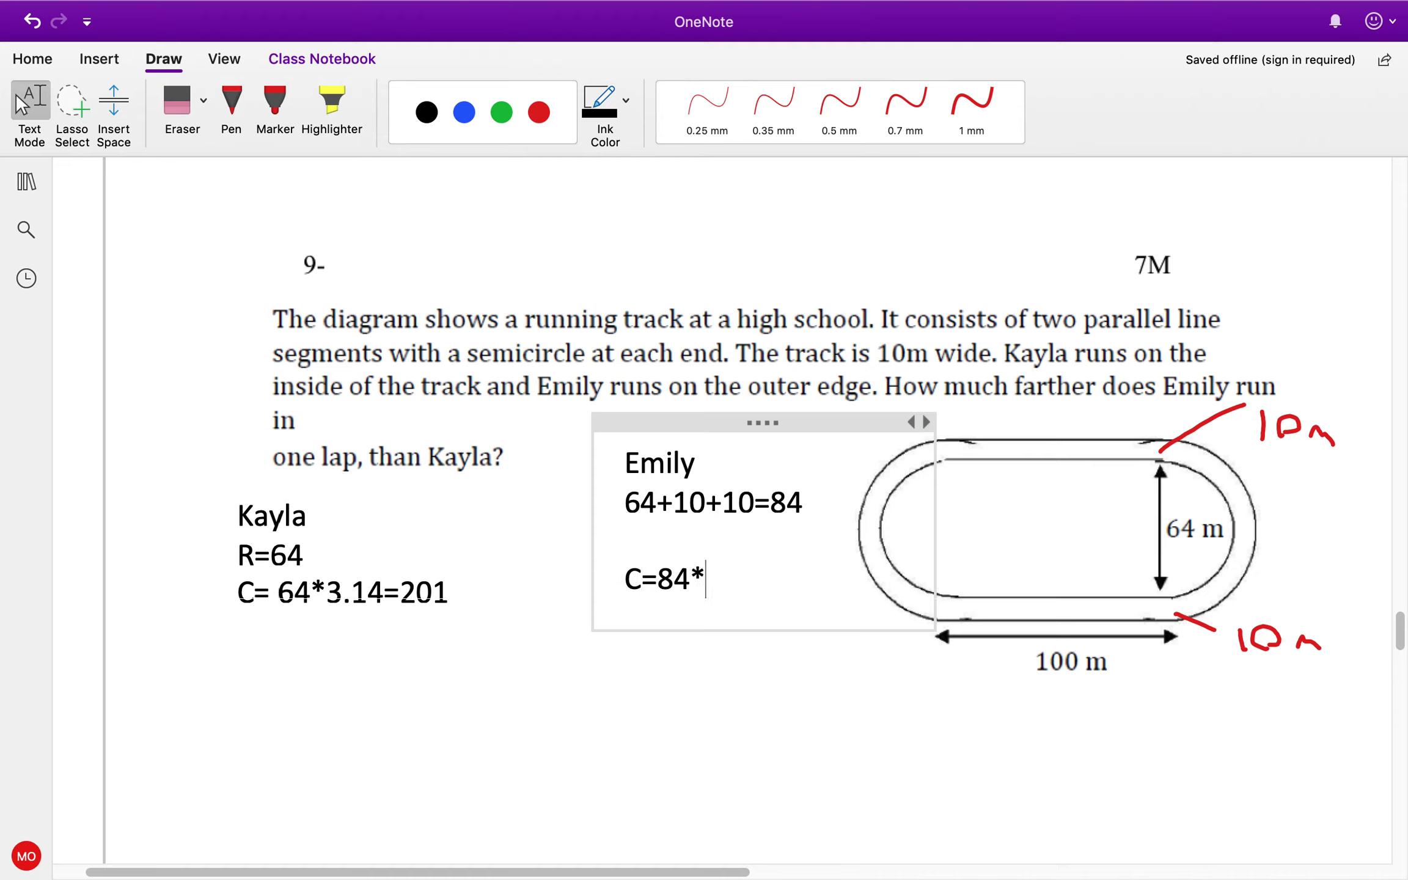
{"action": "type", "text": "3.14"}
{"action": "type", "text": "="}
{"action": "key", "text": "BackSpace"}
{"action": "key", "text": "Left"}
{"action": "key", "text": "Left"}
{"action": "key", "text": "Left"}
{"action": "key", "text": "Left"}
{"action": "key", "text": "Left"}
{"action": "key", "text": "Left"}
{"action": "key", "text": "Left"}
{"action": "key", "text": "Left"}
{"action": "key", "text": "Right"}
{"action": "key", "text": "Right"}
{"action": "key", "text": "Right"}
{"action": "key", "text": "Right"}
{"action": "key", "text": "Right"}
{"action": "key", "text": "Right"}
{"action": "key", "text": "Right"}
{"action": "key", "text": "Right"}
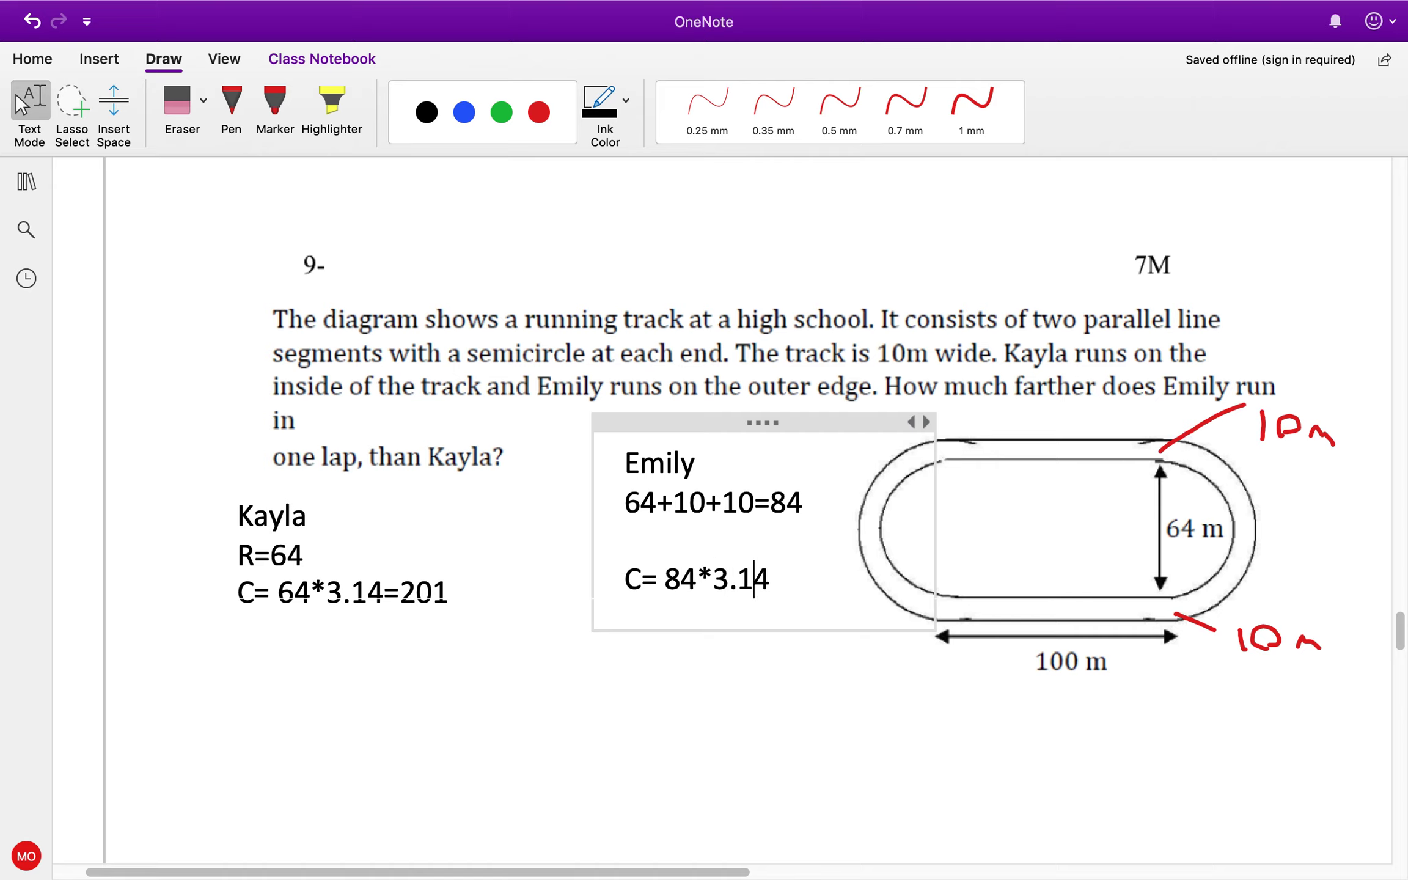
- Append the result 263.76 to the outer runner's circumference and round it to 264
{"action": "left_click", "coordinate": [238, 517]}
{"action": "left_click", "coordinate": [772, 578]}
{"action": "type", "text": "=263.76"}
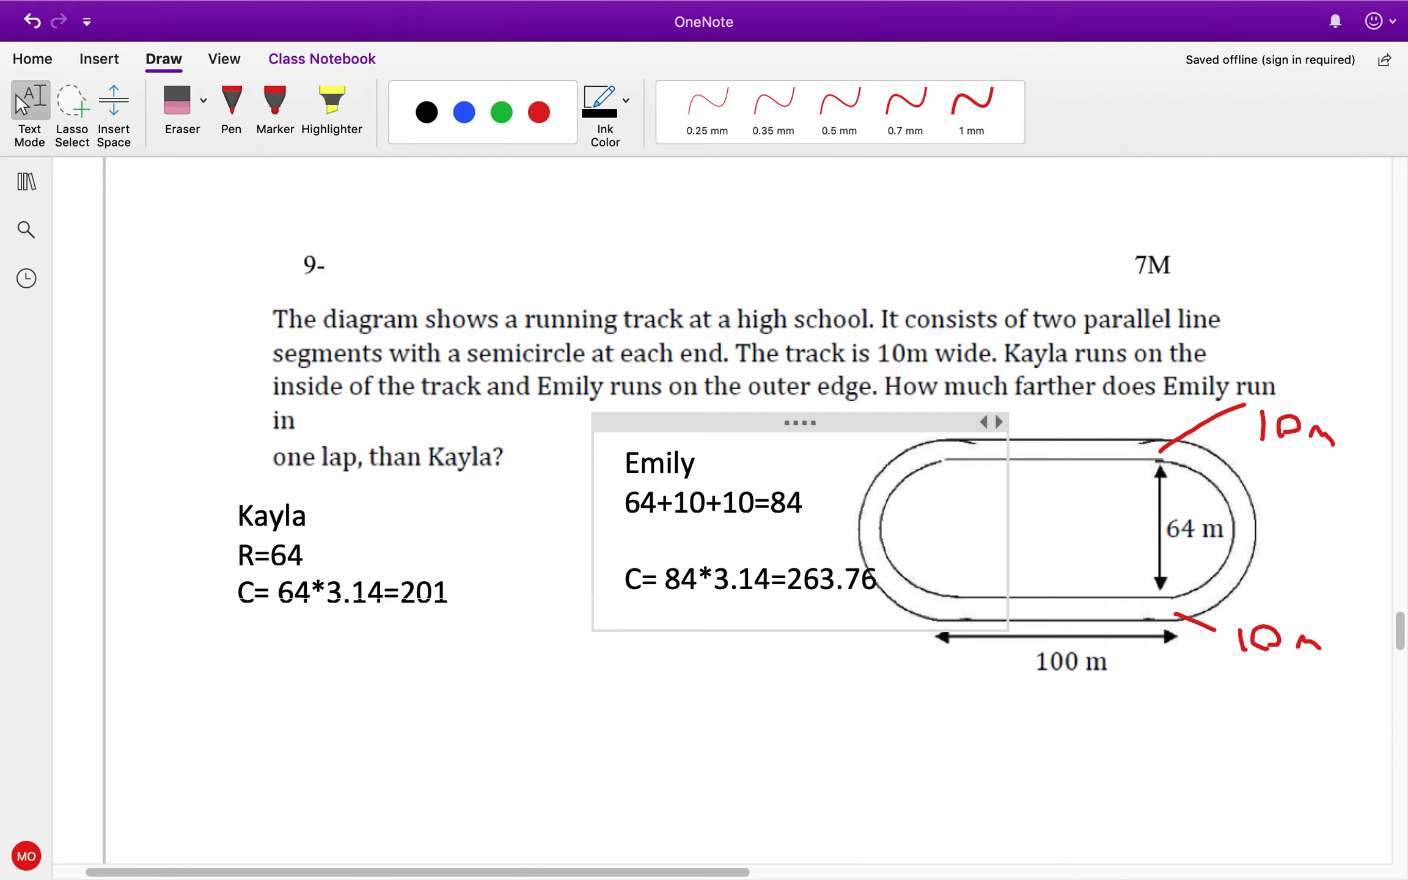
{"action": "key", "text": "BackSpace"}
{"action": "key", "text": "BackSpace"}
{"action": "key", "text": "BackSpace"}
{"action": "key", "text": "BackSpace"}
{"action": "type", "text": "4"}
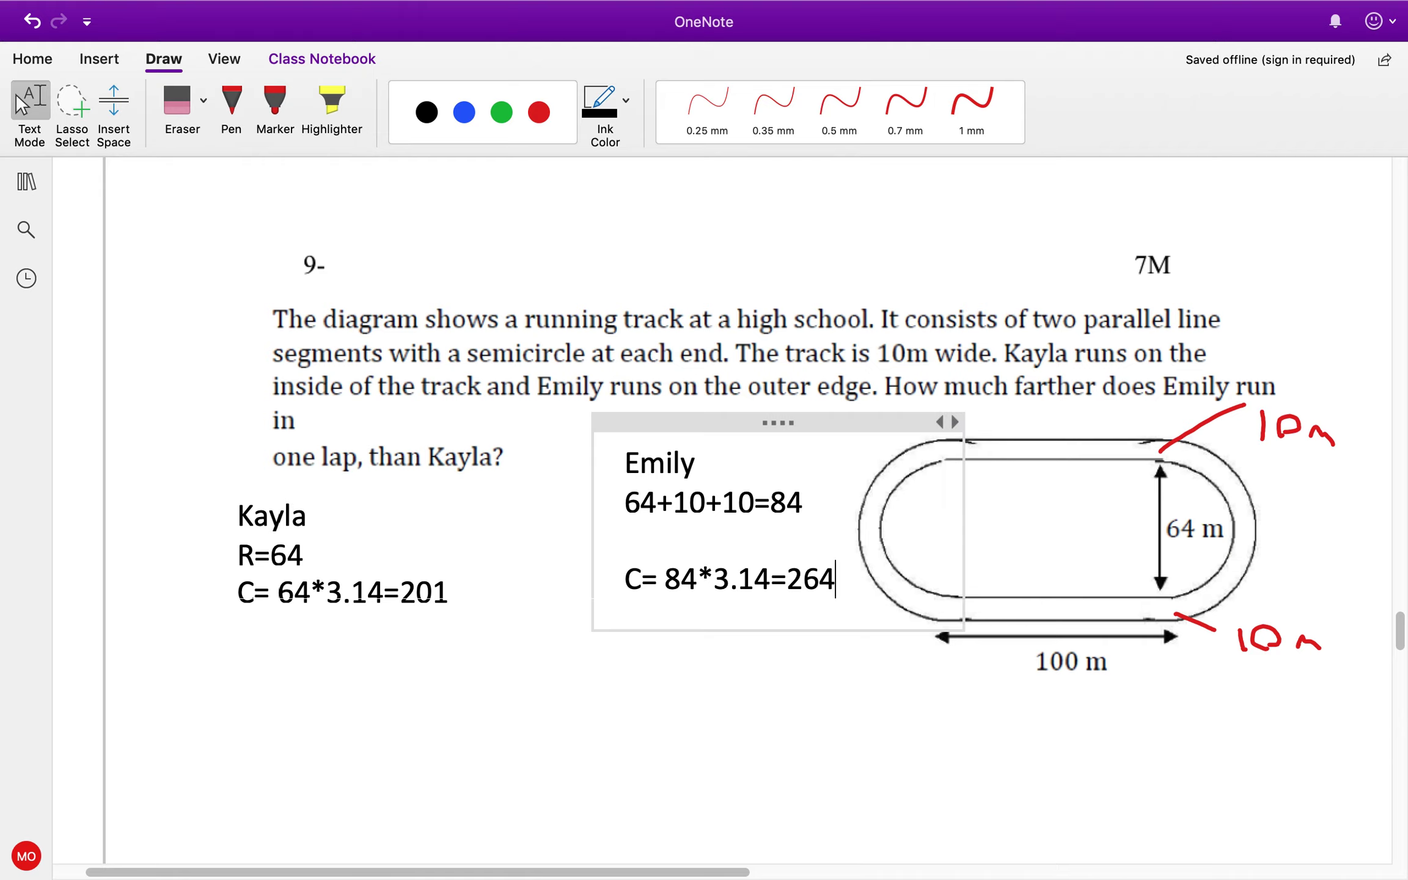
- Write the lap difference 264-201=63 in a new text note below the two runners' calculations
{"action": "left_click", "coordinate": [370, 689]}
{"action": "scroll", "coordinate": [370, 689], "scroll_direction": "down", "scroll_amount": 1}
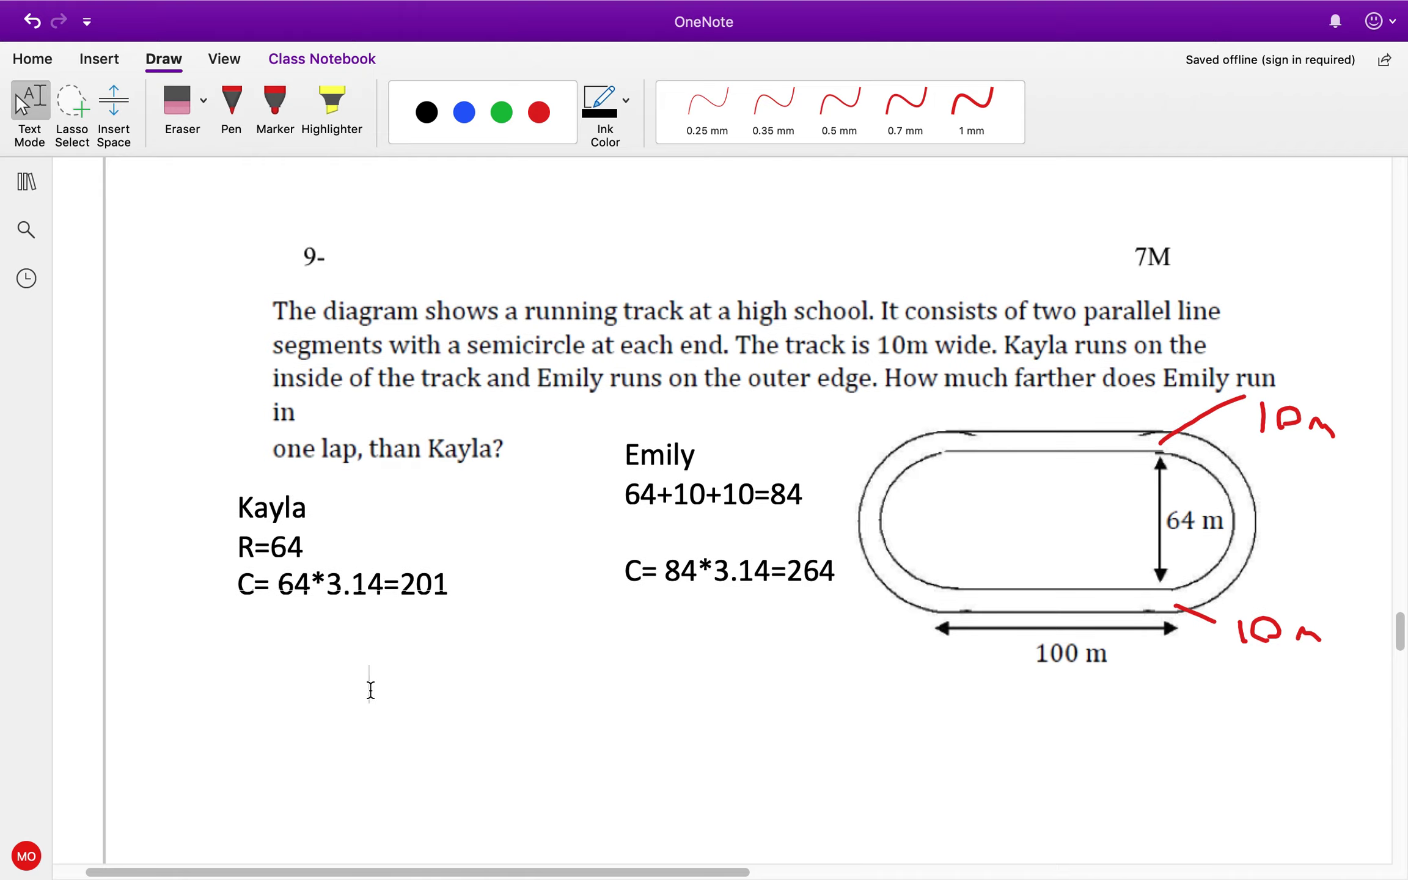
{"action": "type", "text": "26"}
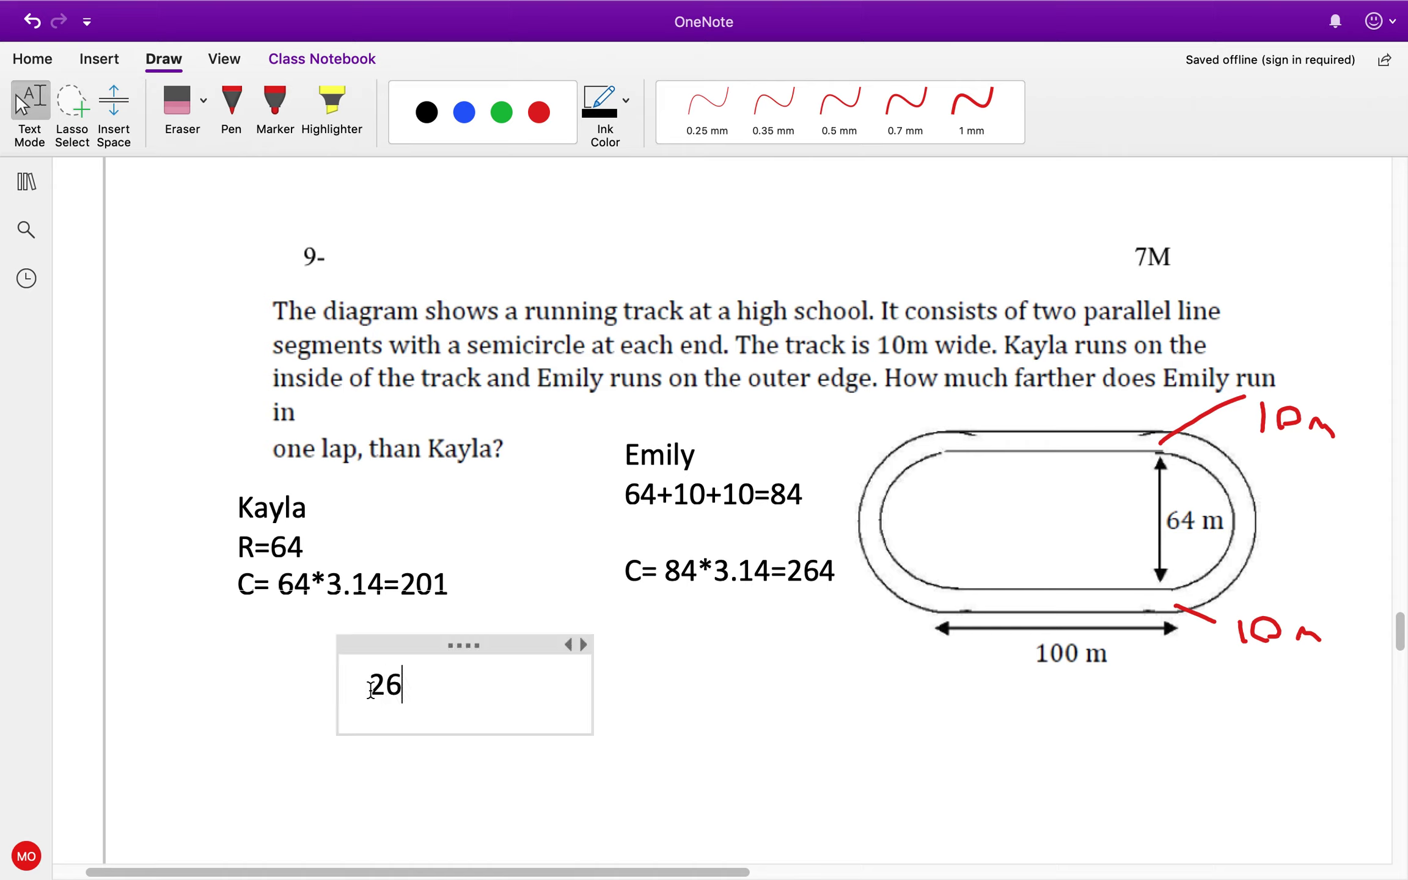
{"action": "type", "text": "4-201=63"}
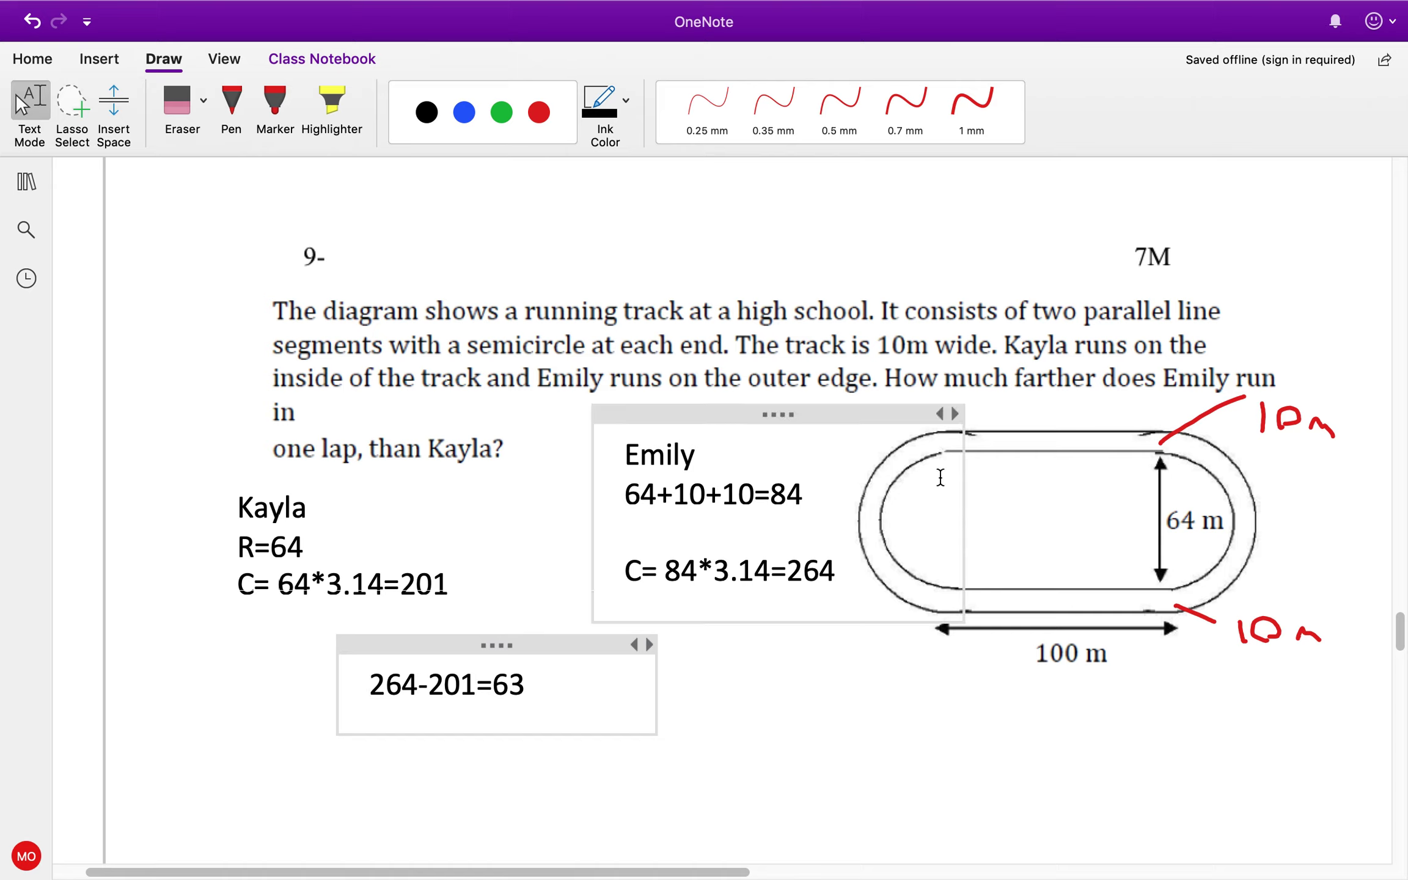
- Label question 10's solids in blue pen with their cone counts: 1 under the cone, 3 under the cylinder, 2 under the sphere
{"action": "scroll", "coordinate": [607, 601], "scroll_direction": "down", "scroll_amount": 5}
{"action": "scroll", "coordinate": [607, 602], "scroll_direction": "down", "scroll_amount": 8}
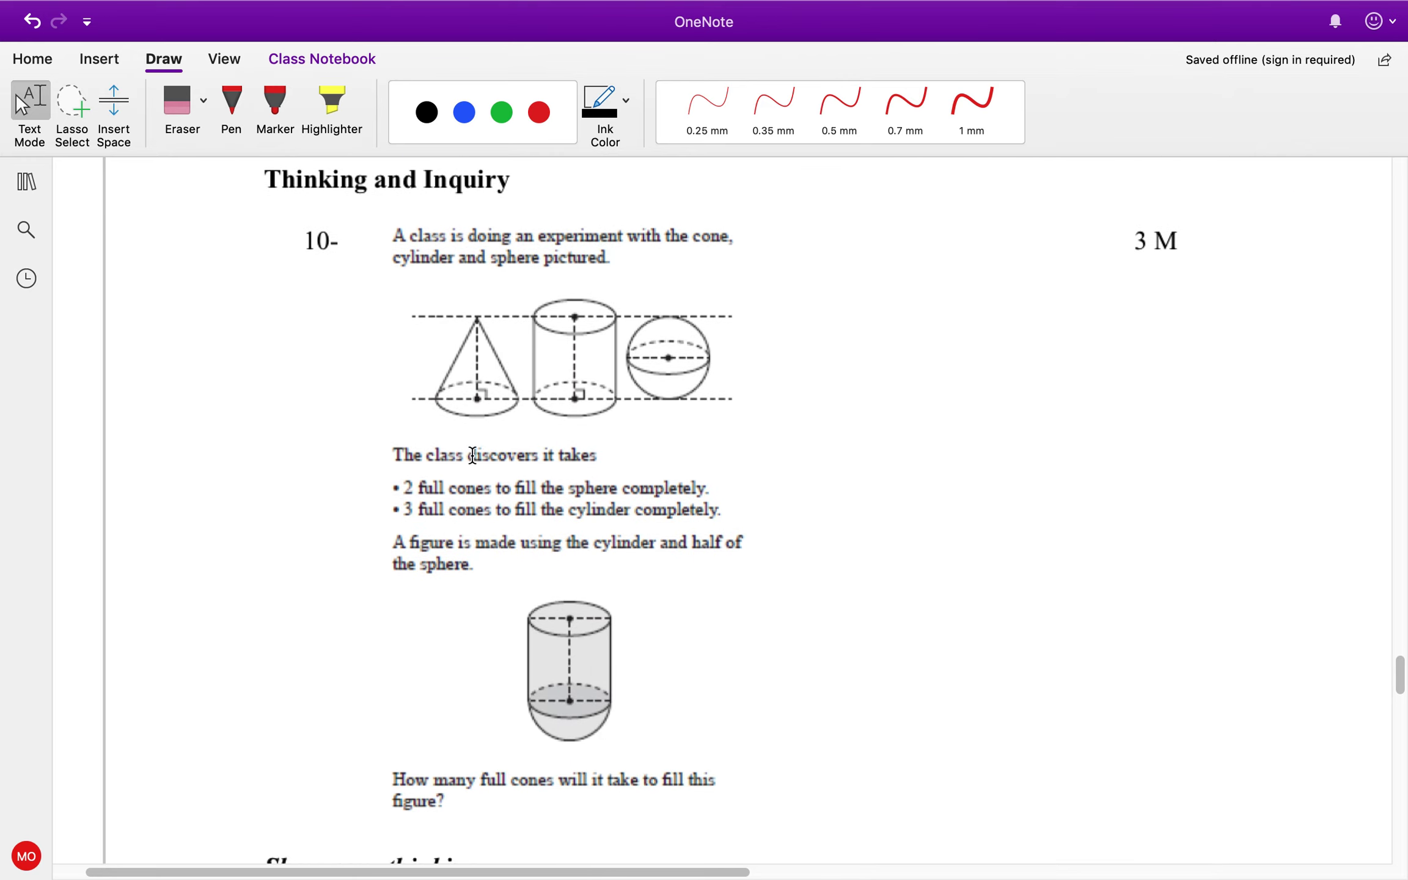
{"action": "left_click", "coordinate": [231, 101]}
{"action": "left_click", "coordinate": [463, 112]}
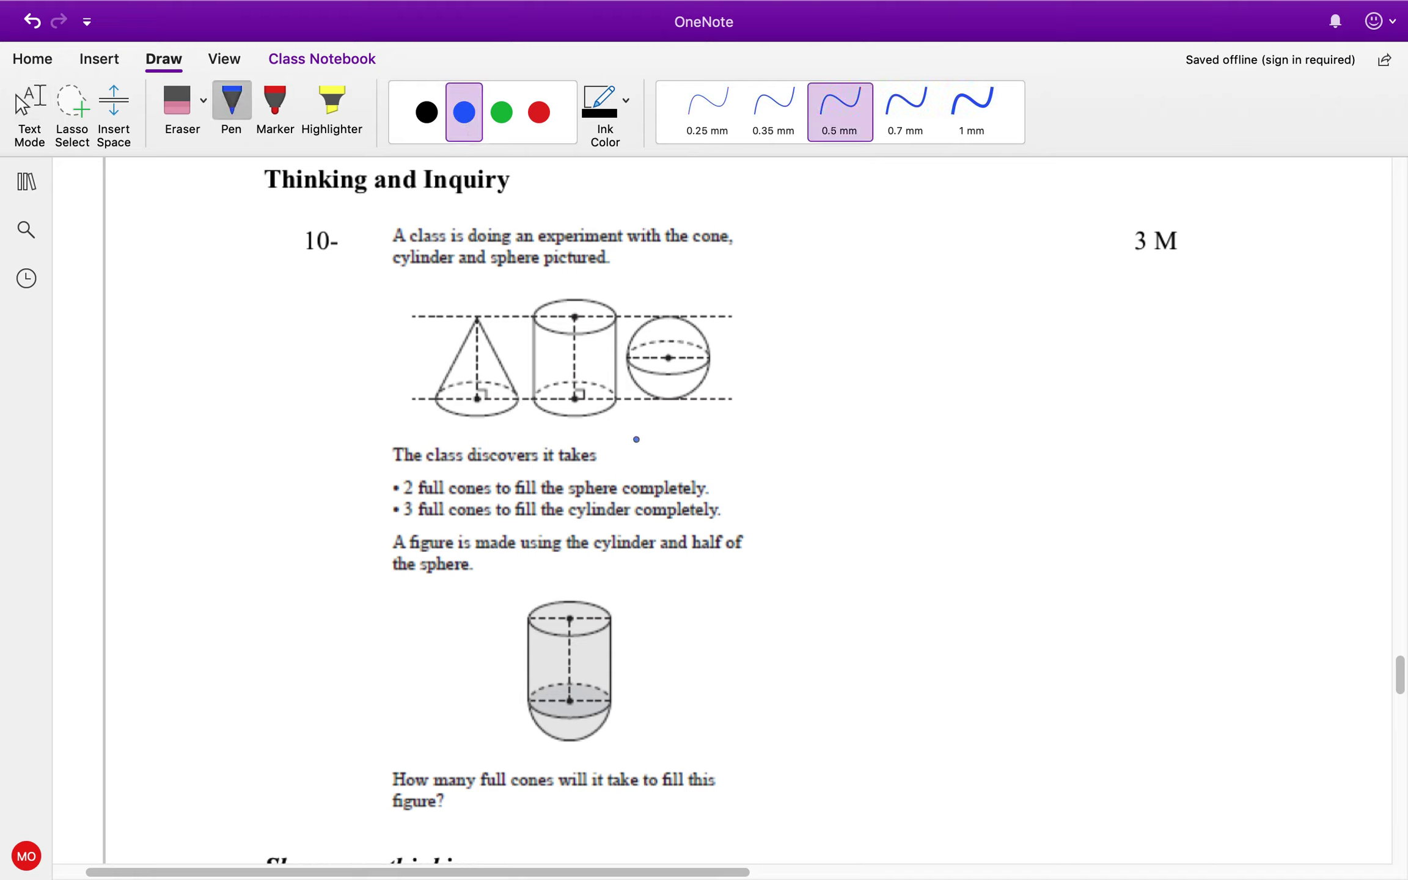
{"action": "left_click_drag", "start_coordinate": [478, 421], "coordinate": [478, 442]}
{"action": "mouse_move", "coordinate": [673, 408]}
{"action": "left_mouse_down"}
{"action": "mouse_move", "coordinate": [689, 406]}
{"action": "mouse_move", "coordinate": [665, 435]}
{"action": "mouse_move", "coordinate": [695, 435]}
{"action": "left_mouse_up"}
{"action": "left_click_drag", "start_coordinate": [575, 420], "coordinate": [587, 439]}
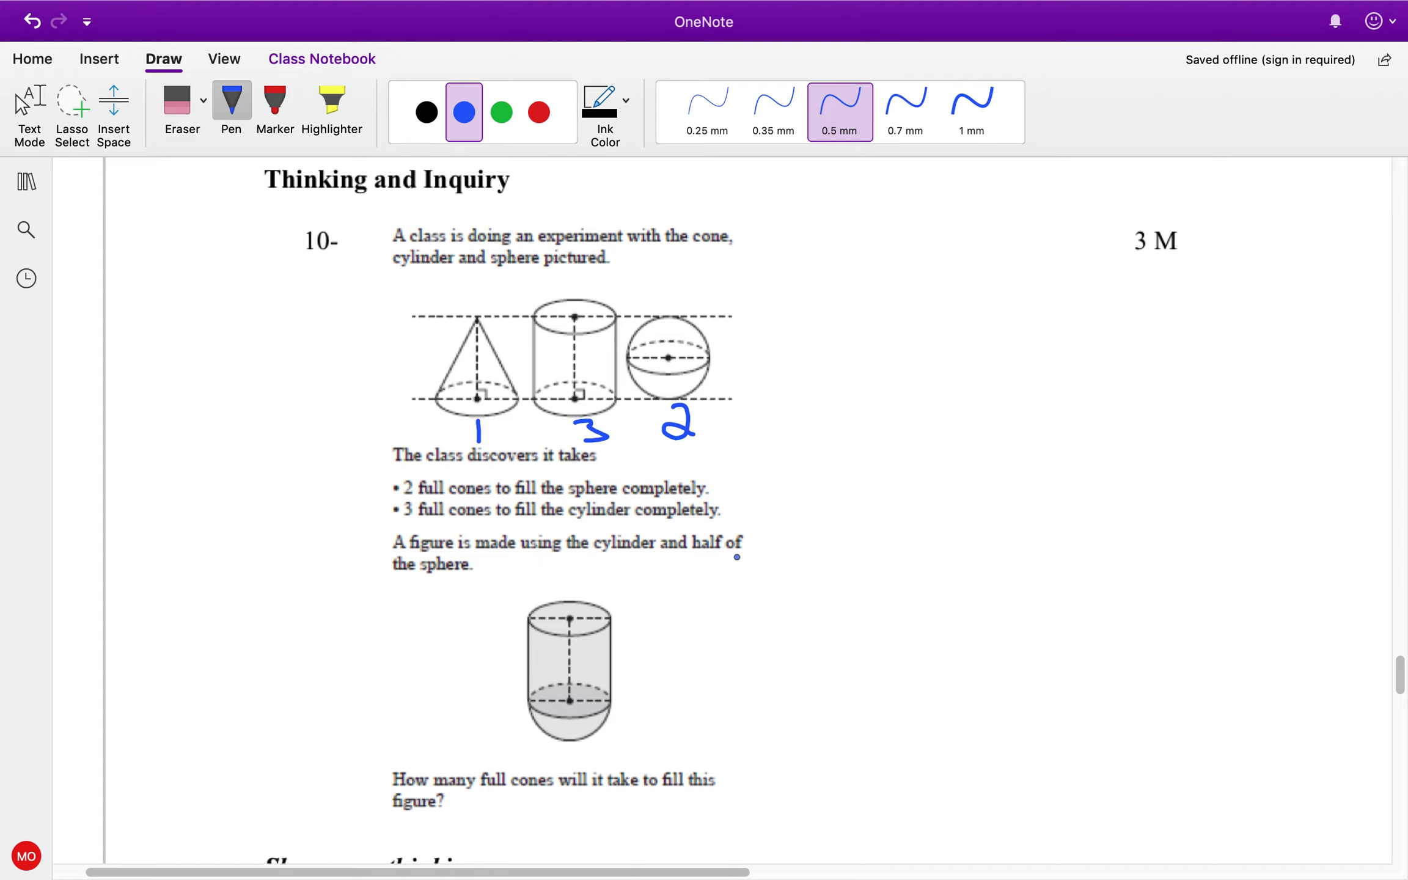
- Sketch a blue cylinder beside the combined figure, draw an arrow to it from the cylinder's count, and write 3 inside
{"action": "scroll", "coordinate": [611, 644], "scroll_direction": "down", "scroll_amount": 5}
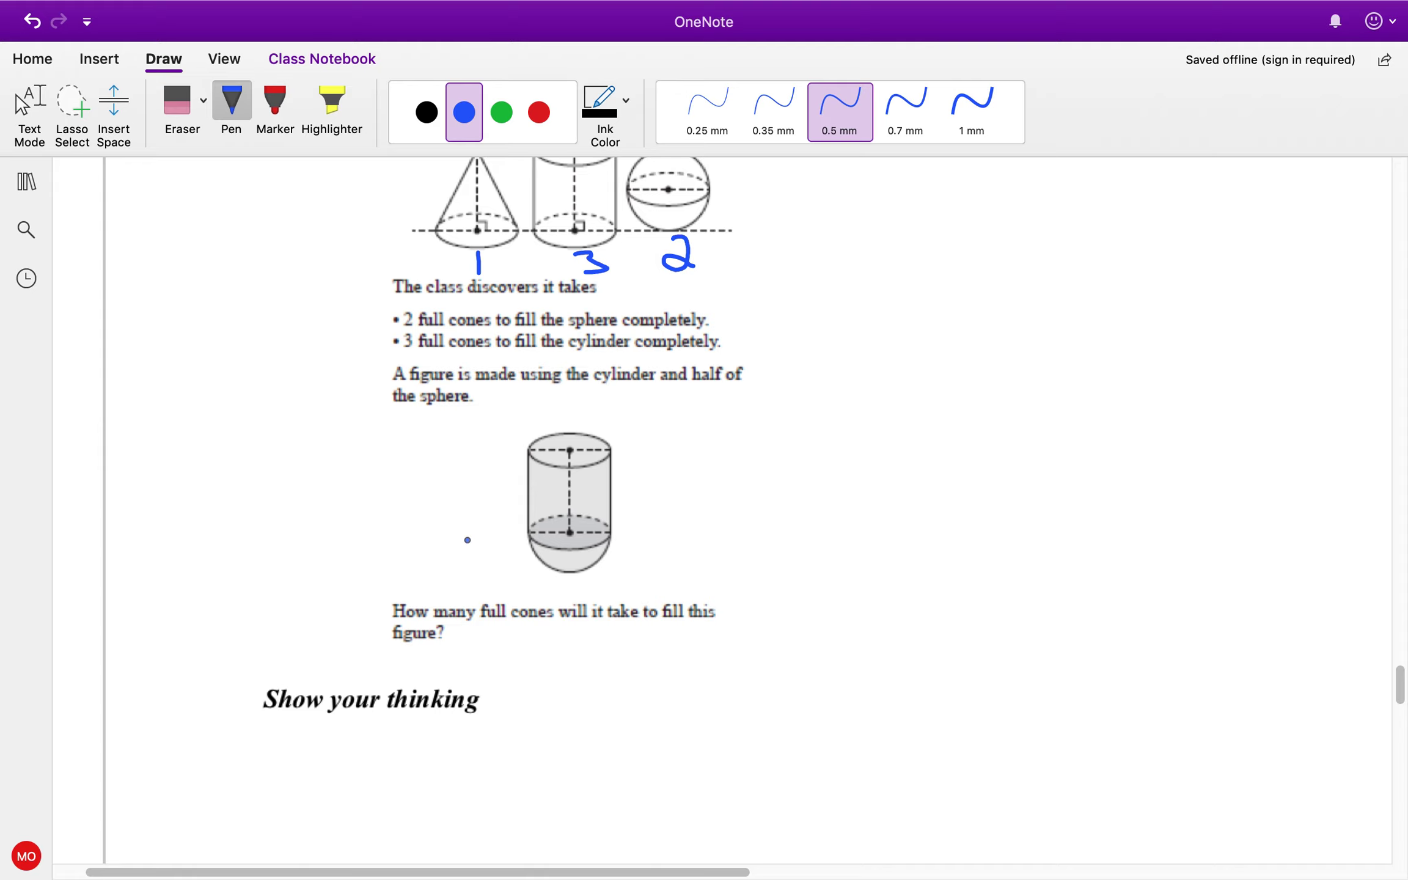
{"action": "mouse_move", "coordinate": [716, 525]}
{"action": "left_mouse_down"}
{"action": "mouse_move", "coordinate": [747, 513]}
{"action": "mouse_move", "coordinate": [710, 529]}
{"action": "mouse_move", "coordinate": [722, 406]}
{"action": "mouse_move", "coordinate": [794, 419]}
{"action": "mouse_move", "coordinate": [779, 533]}
{"action": "left_mouse_up"}
{"action": "mouse_move", "coordinate": [729, 400]}
{"action": "left_mouse_down"}
{"action": "mouse_move", "coordinate": [788, 396]}
{"action": "mouse_move", "coordinate": [717, 420]}
{"action": "mouse_move", "coordinate": [727, 400]}
{"action": "left_mouse_up"}
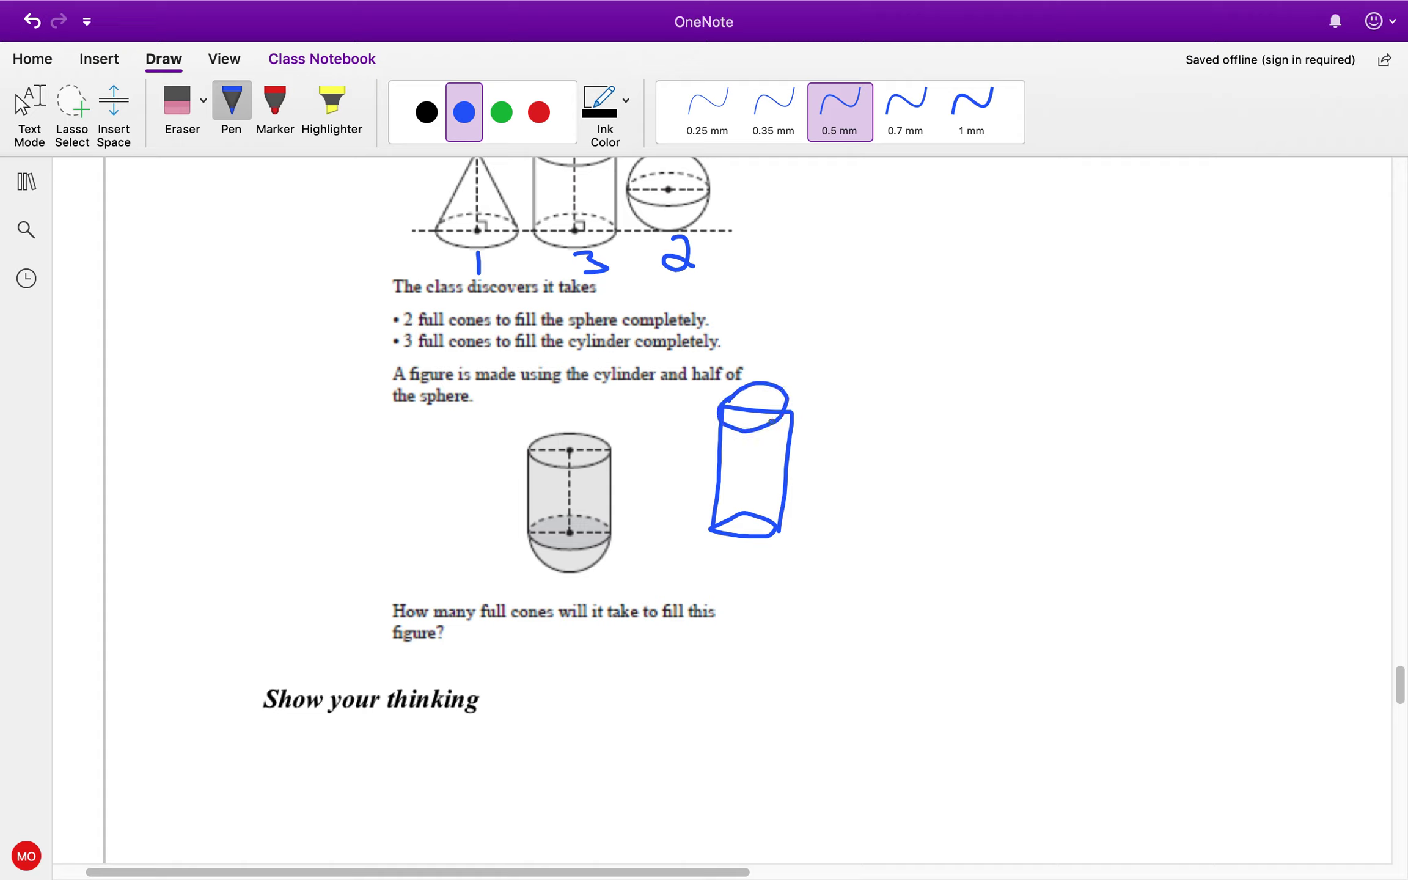
{"action": "mouse_move", "coordinate": [616, 300]}
{"action": "left_mouse_down"}
{"action": "mouse_move", "coordinate": [661, 399]}
{"action": "mouse_move", "coordinate": [753, 459]}
{"action": "mouse_move", "coordinate": [744, 471]}
{"action": "left_mouse_up"}
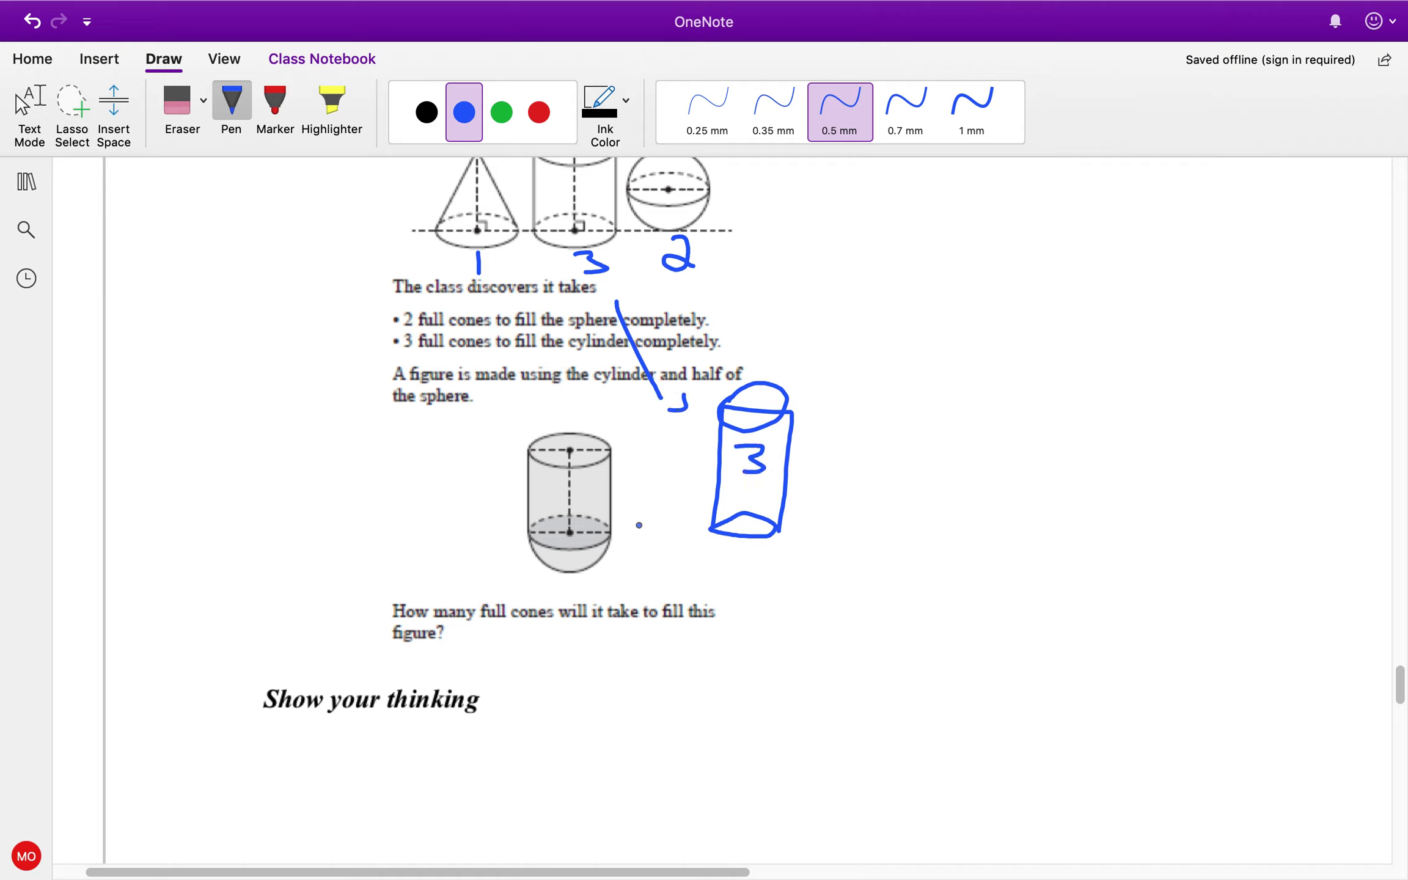
- Sketch a half sphere beside the cylinder sketch, draw an arrow from the sphere's count to 2÷2, and write 1 inside it
{"action": "mouse_move", "coordinate": [946, 501]}
{"action": "left_mouse_down"}
{"action": "mouse_move", "coordinate": [1006, 525]}
{"action": "mouse_move", "coordinate": [958, 506]}
{"action": "left_mouse_up"}
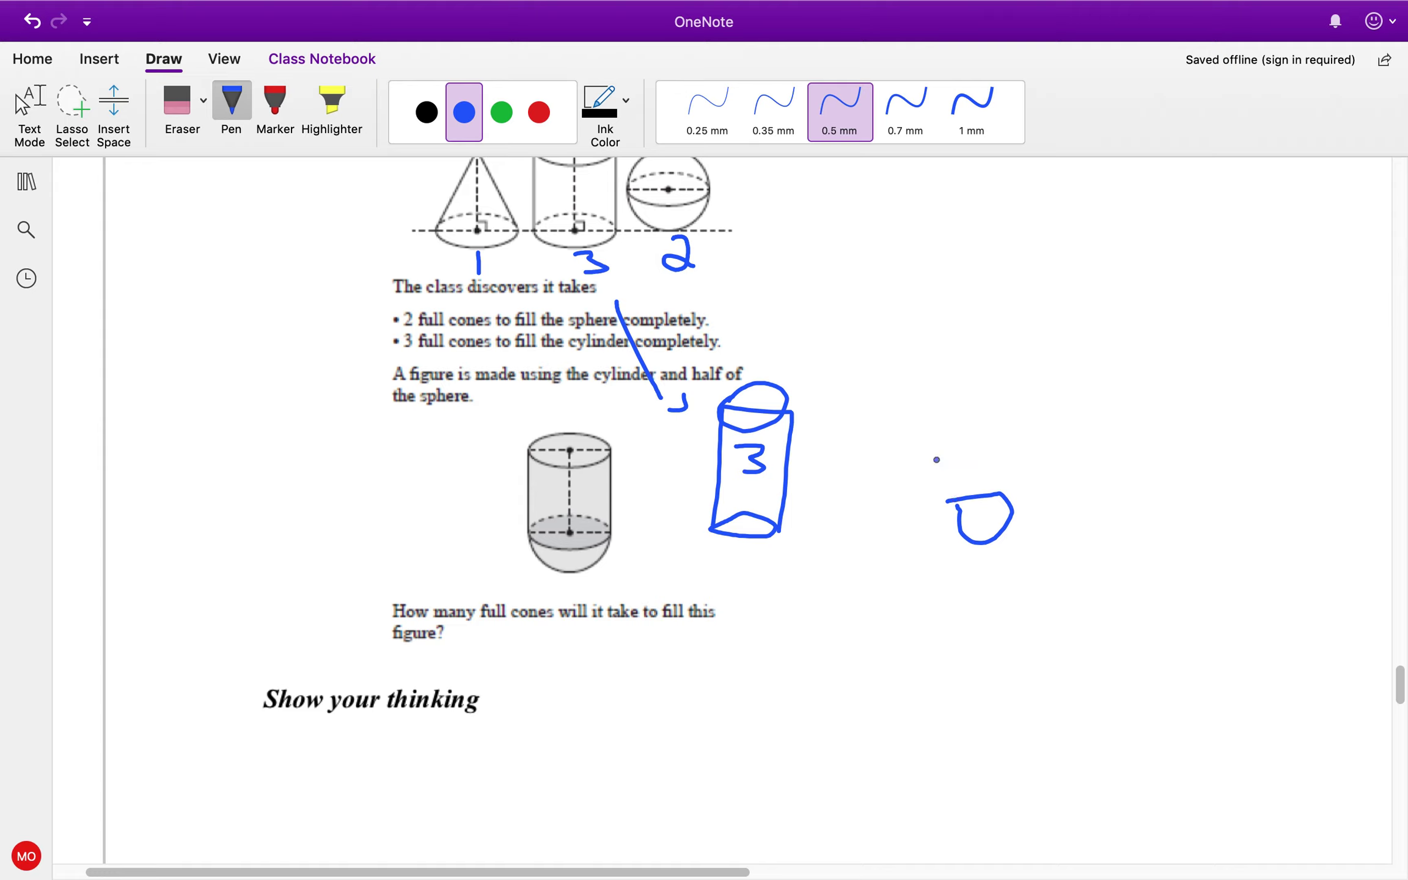
{"action": "left_click_drag", "start_coordinate": [737, 283], "coordinate": [902, 376]}
{"action": "mouse_move", "coordinate": [891, 353]}
{"action": "left_mouse_down"}
{"action": "mouse_move", "coordinate": [943, 399]}
{"action": "mouse_move", "coordinate": [910, 403]}
{"action": "left_mouse_up"}
{"action": "mouse_move", "coordinate": [975, 362]}
{"action": "left_mouse_down"}
{"action": "mouse_move", "coordinate": [976, 392]}
{"action": "mouse_move", "coordinate": [1003, 395]}
{"action": "mouse_move", "coordinate": [1052, 360]}
{"action": "mouse_move", "coordinate": [1057, 397]}
{"action": "mouse_move", "coordinate": [1071, 394]}
{"action": "left_mouse_up"}
{"action": "left_click", "coordinate": [1028, 363]}
{"action": "left_click", "coordinate": [1030, 392]}
{"action": "left_click_drag", "start_coordinate": [985, 503], "coordinate": [982, 521]}
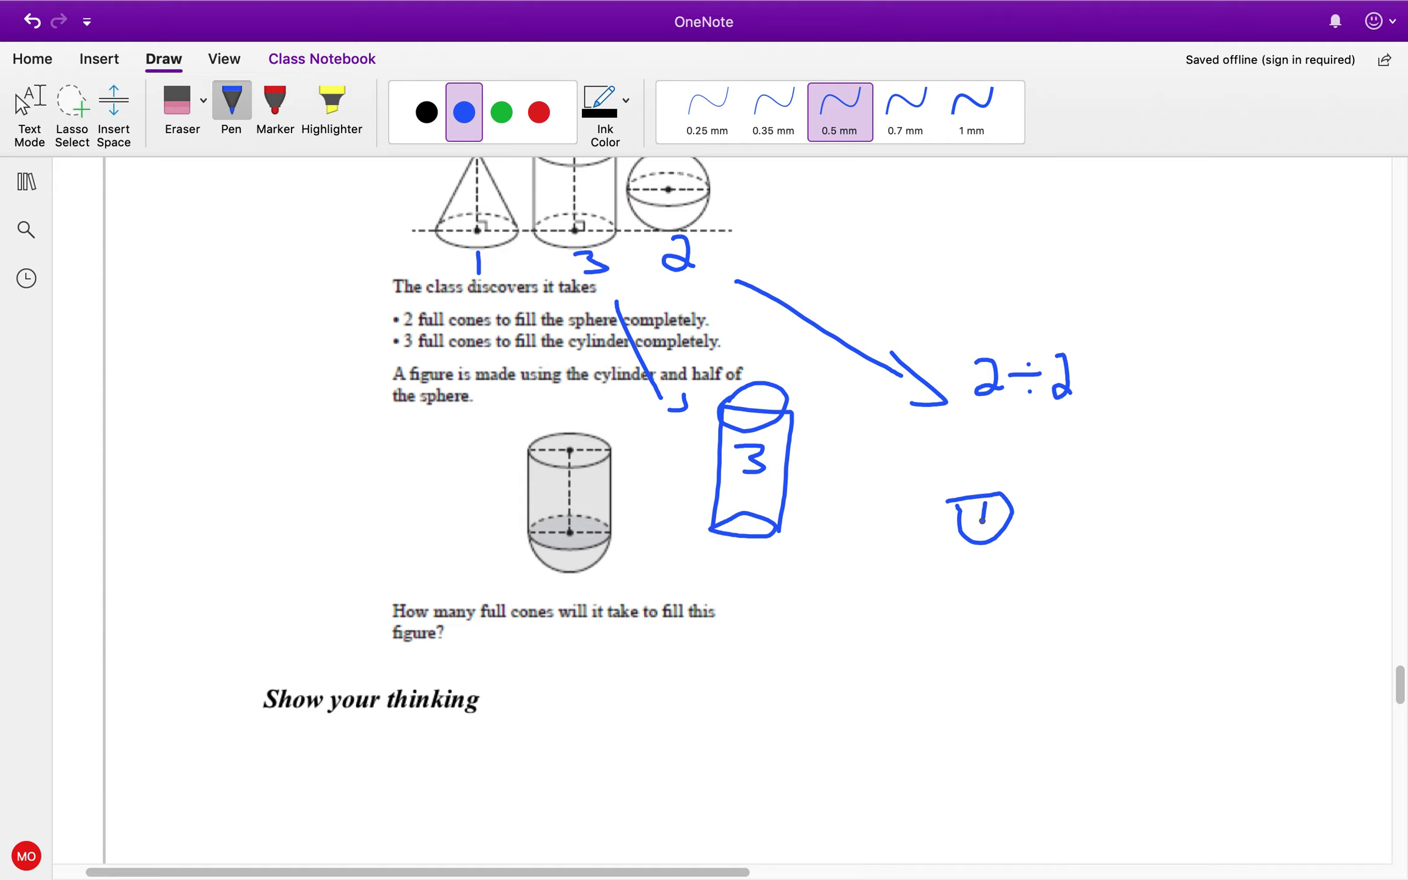
- Write the total 3 + 1 = 4 below the sketches and circle the "Show your thinking" instruction
{"action": "mouse_move", "coordinate": [783, 606]}
{"action": "left_mouse_down"}
{"action": "mouse_move", "coordinate": [800, 607]}
{"action": "mouse_move", "coordinate": [788, 637]}
{"action": "mouse_move", "coordinate": [1033, 604]}
{"action": "left_mouse_up"}
{"action": "mouse_move", "coordinate": [1090, 549]}
{"action": "left_mouse_down"}
{"action": "mouse_move", "coordinate": [1125, 568]}
{"action": "mouse_move", "coordinate": [1138, 634]}
{"action": "left_mouse_up"}
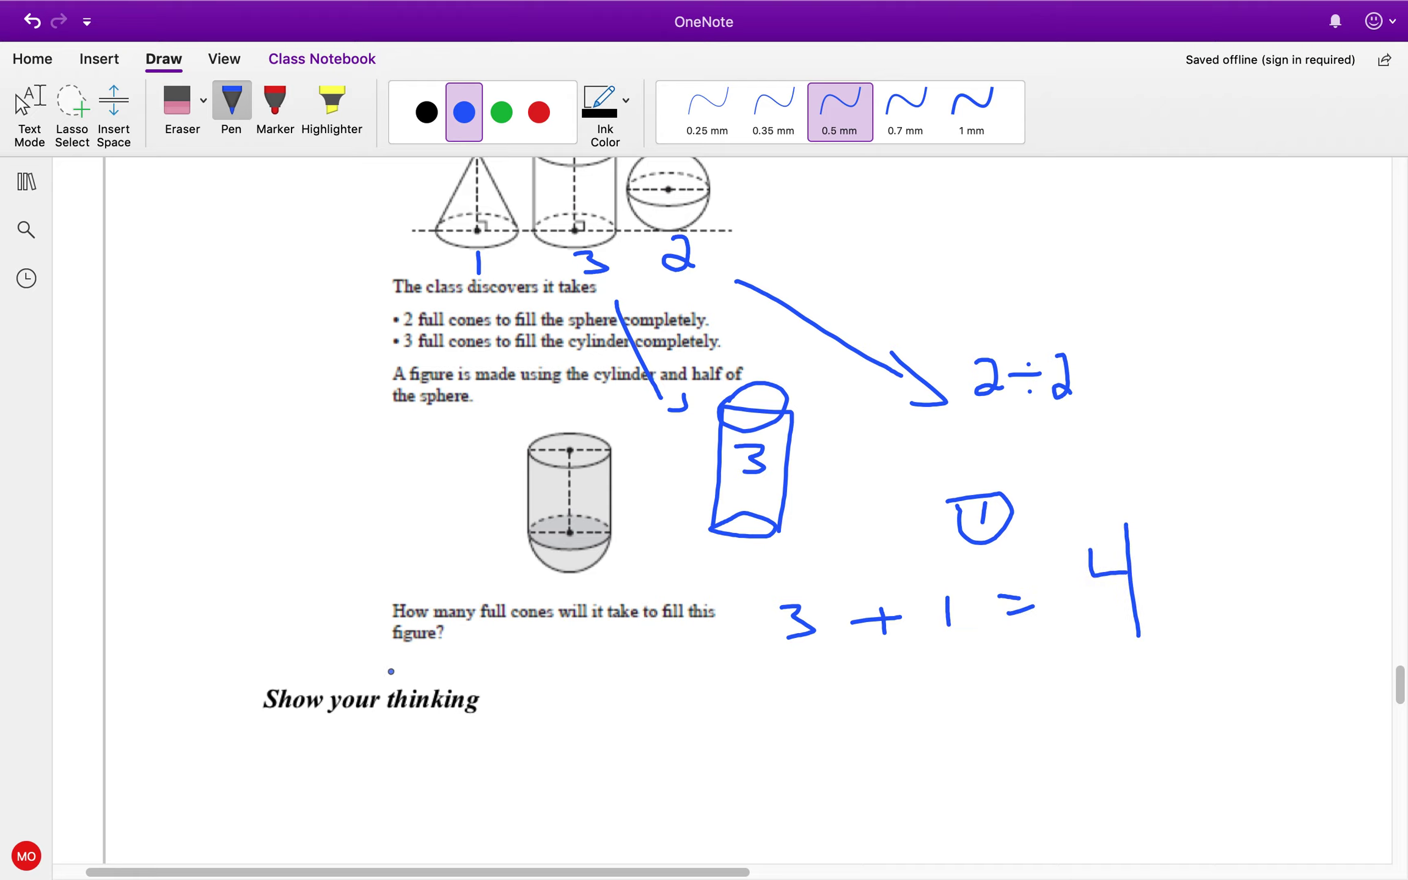
{"action": "mouse_move", "coordinate": [264, 727]}
{"action": "left_mouse_down"}
{"action": "mouse_move", "coordinate": [528, 732]}
{"action": "mouse_move", "coordinate": [449, 673]}
{"action": "mouse_move", "coordinate": [270, 729]}
{"action": "mouse_move", "coordinate": [286, 729]}
{"action": "left_mouse_up"}
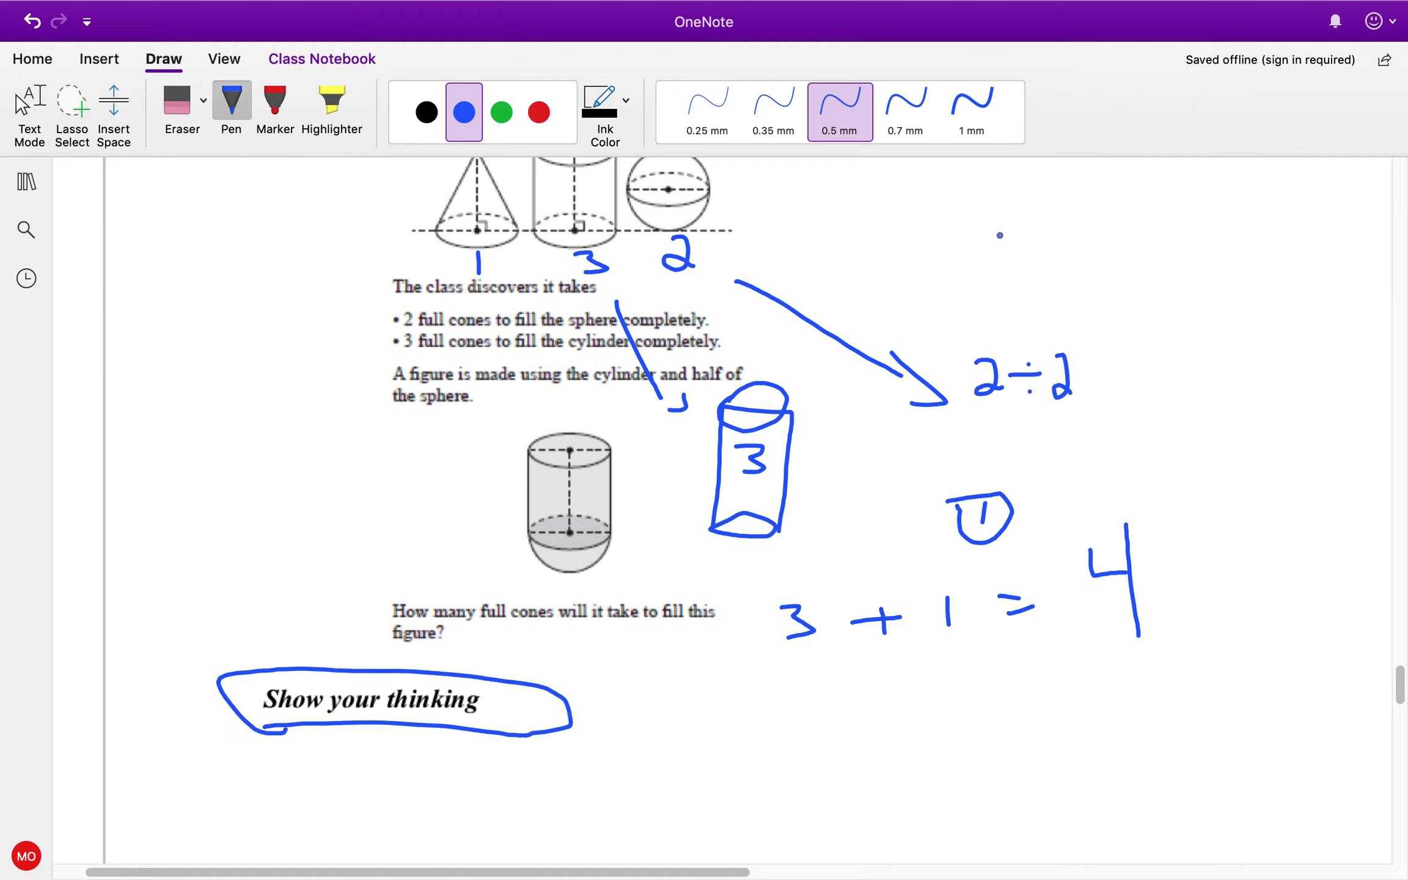
{"action": "mouse_move", "coordinate": [844, 491]}
{"action": "left_mouse_down"}
{"action": "mouse_move", "coordinate": [869, 487]}
{"action": "mouse_move", "coordinate": [860, 514]}
{"action": "left_mouse_up"}
- Round the medium pizza's area result in question 11 to 531
{"action": "scroll", "coordinate": [810, 526], "scroll_direction": "down", "scroll_amount": 15}
{"action": "scroll", "coordinate": [809, 523], "scroll_direction": "down", "scroll_amount": 5}
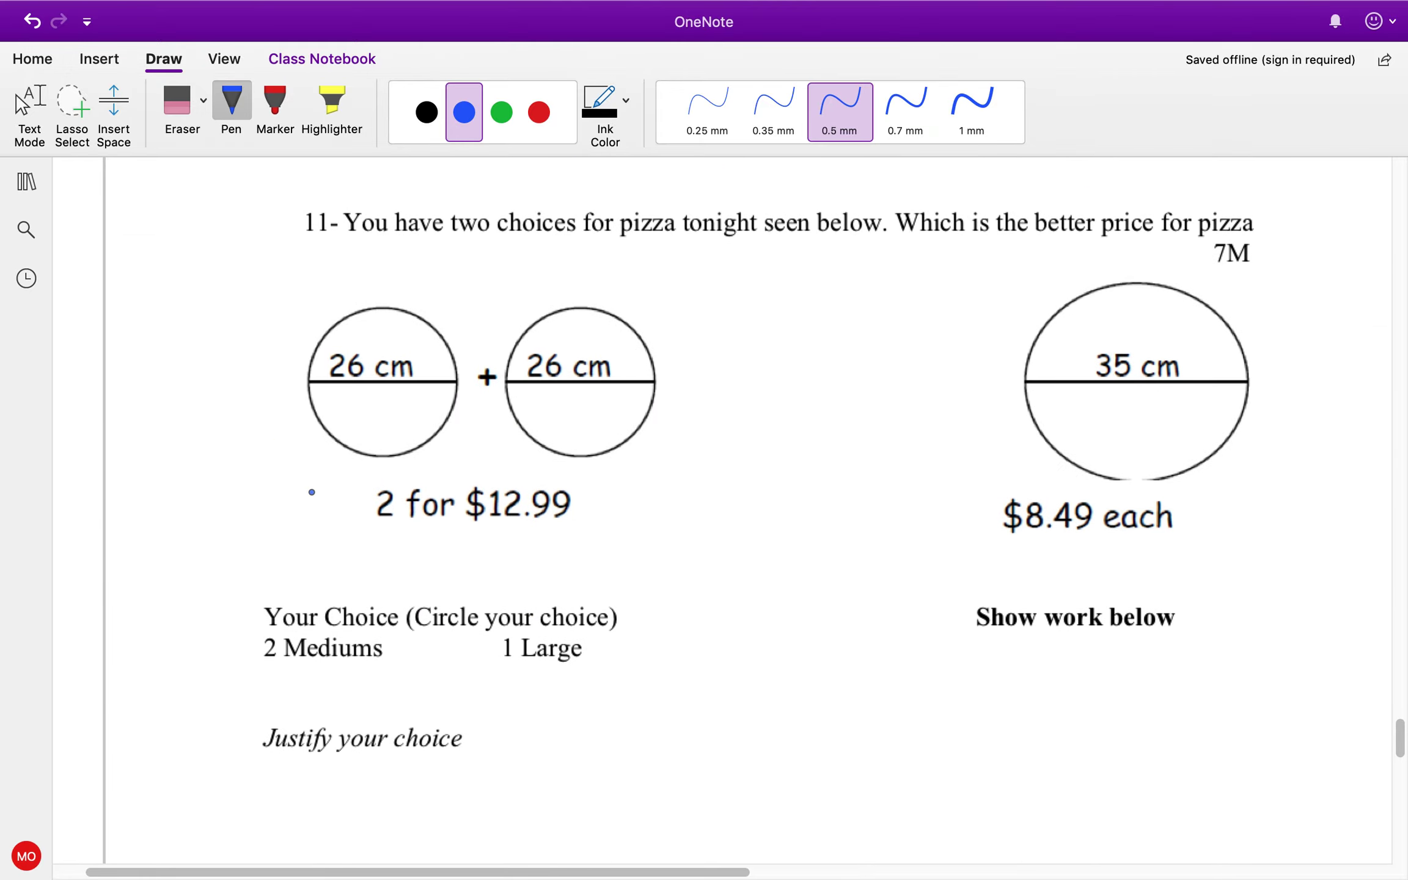
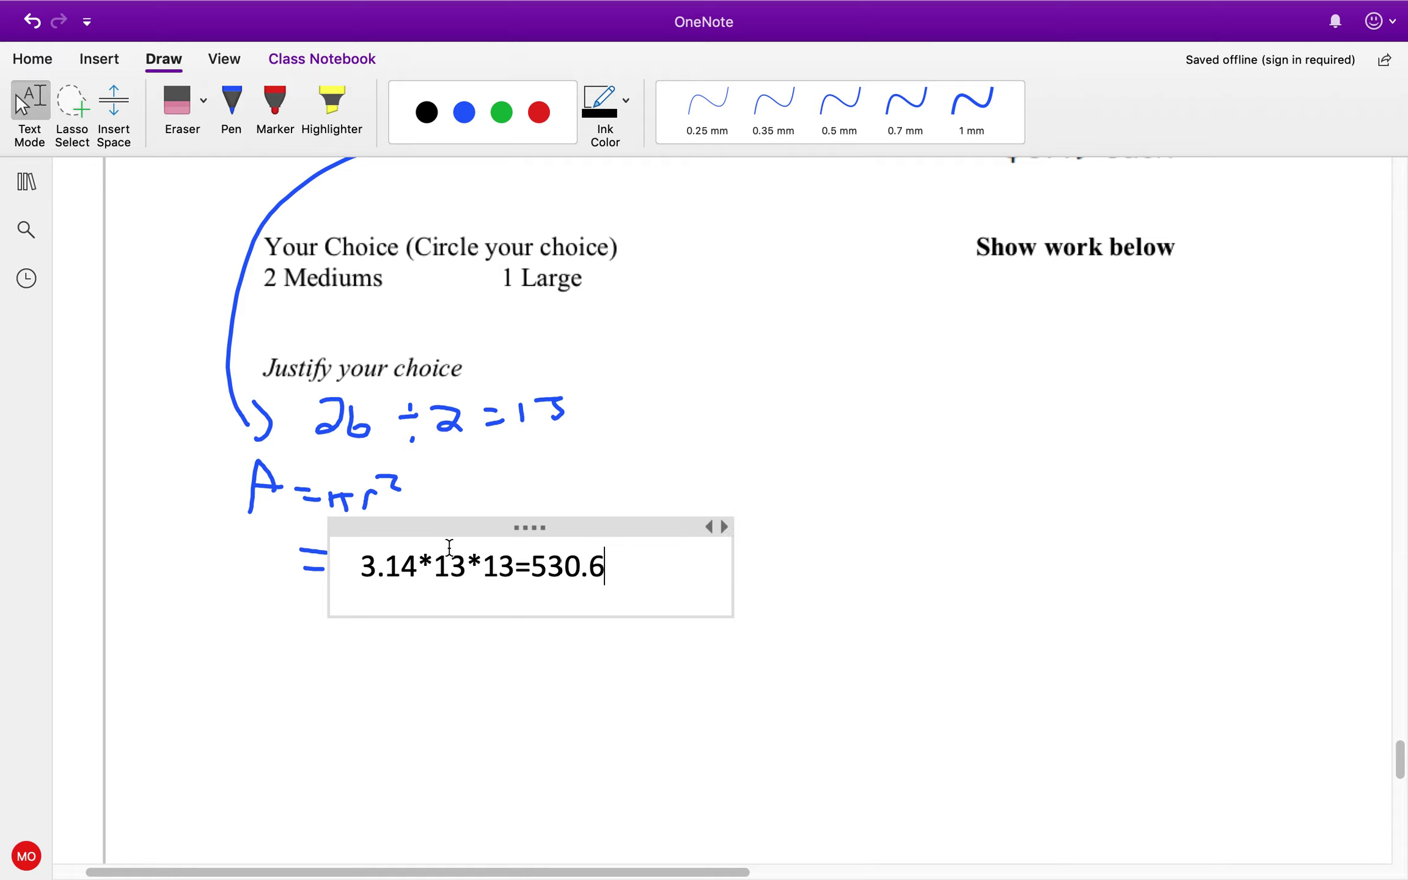
{"action": "type", "text": "1"}
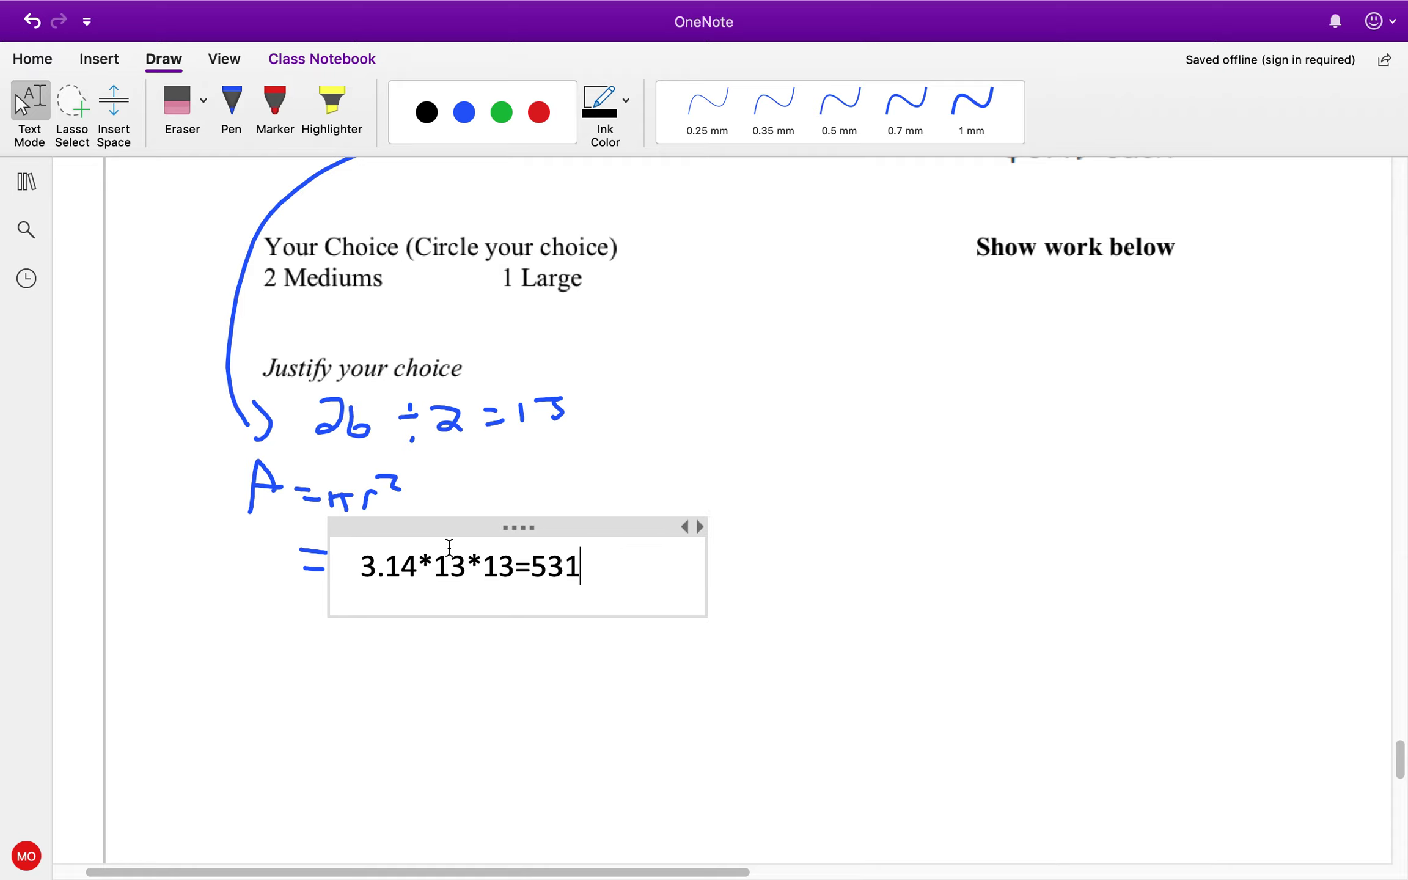
- Add the combined area of the two medium pizzas, 531*2=1,062, below the single-pizza area
{"action": "key", "text": "Return"}
{"action": "key", "text": "Return"}
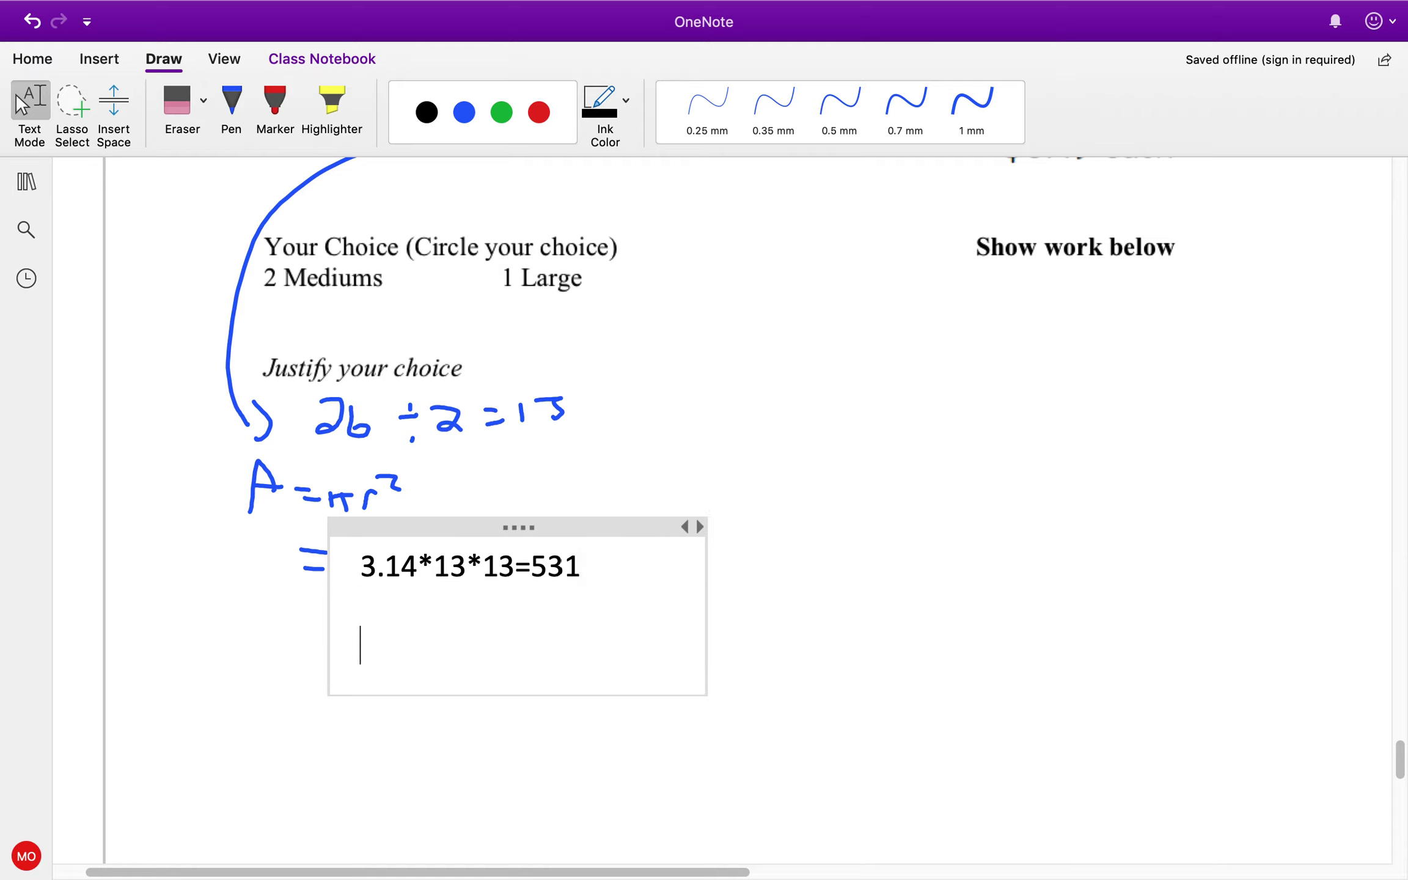
{"action": "type", "text": "521"}
{"action": "key", "text": "BackSpace"}
{"action": "key", "text": "BackSpace"}
{"action": "type", "text": "31*2=1,062"}
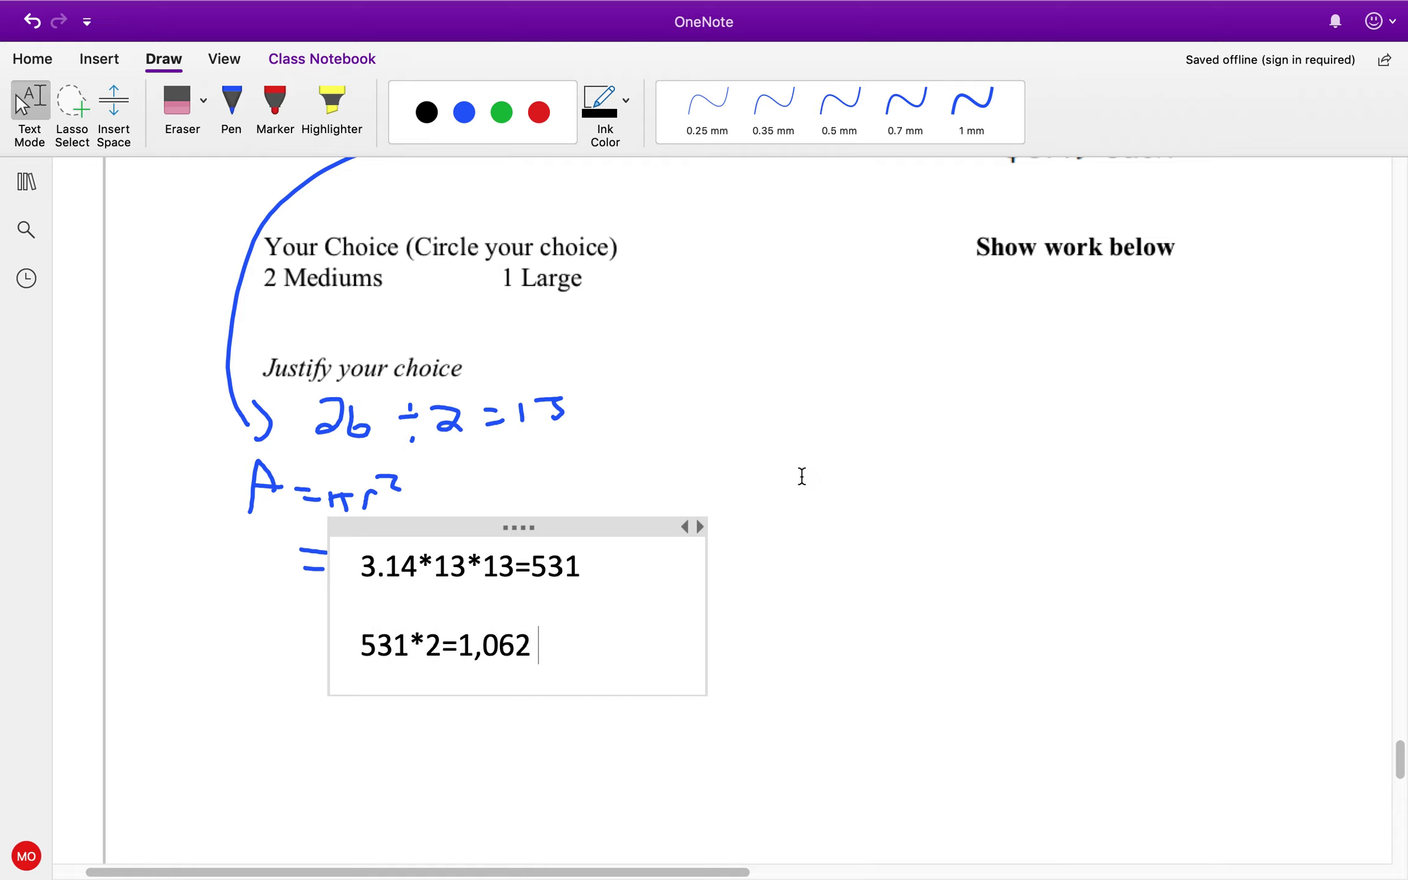
- Write the large pizza's radius calculation 35÷2=17.5 in blue pen under "Show work below"
{"action": "scroll", "coordinate": [924, 478], "scroll_direction": "up", "scroll_amount": 5}
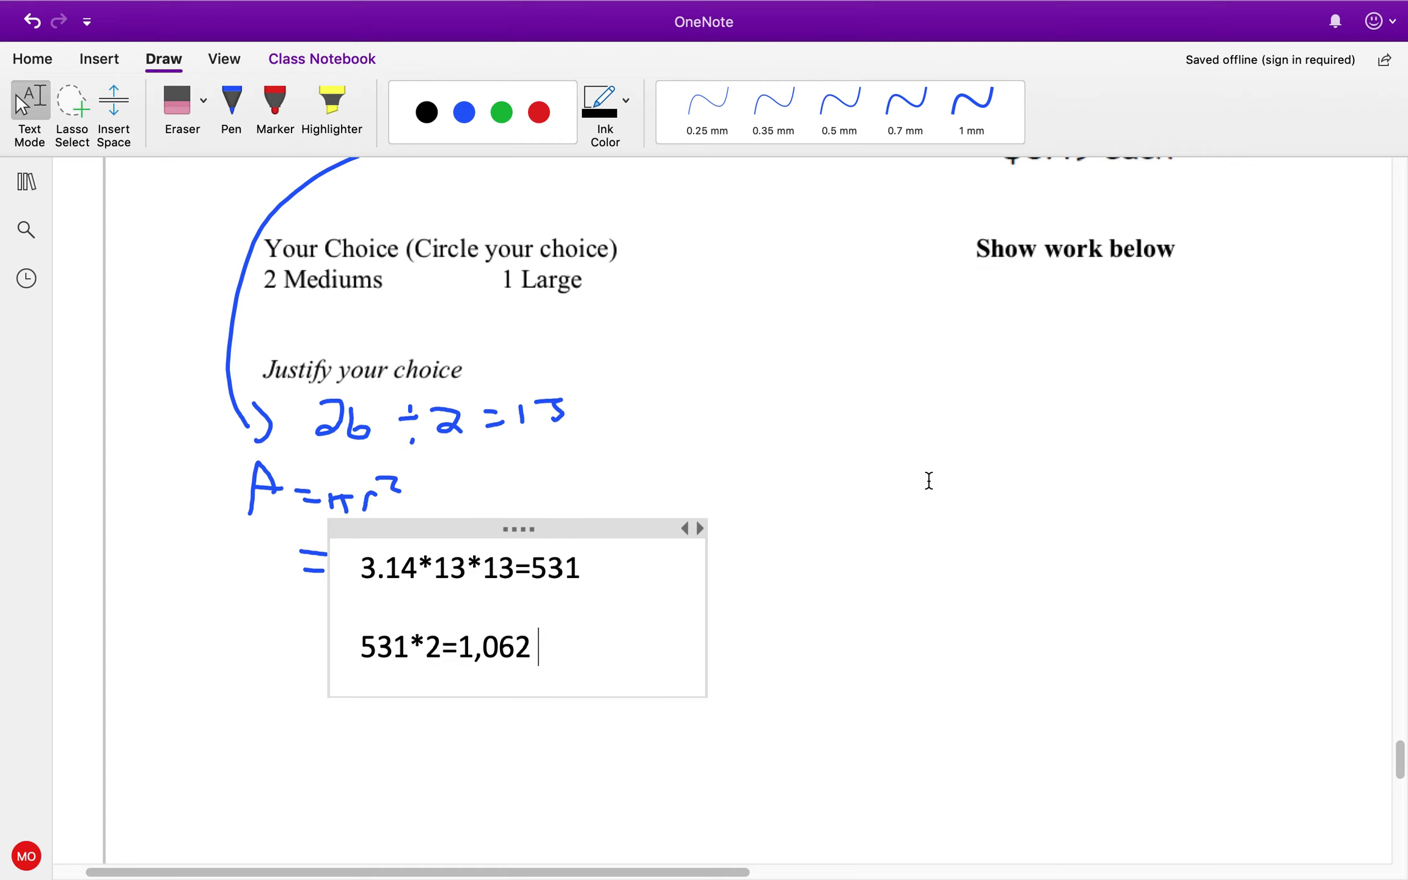
{"action": "scroll", "coordinate": [931, 483], "scroll_direction": "down", "scroll_amount": 1}
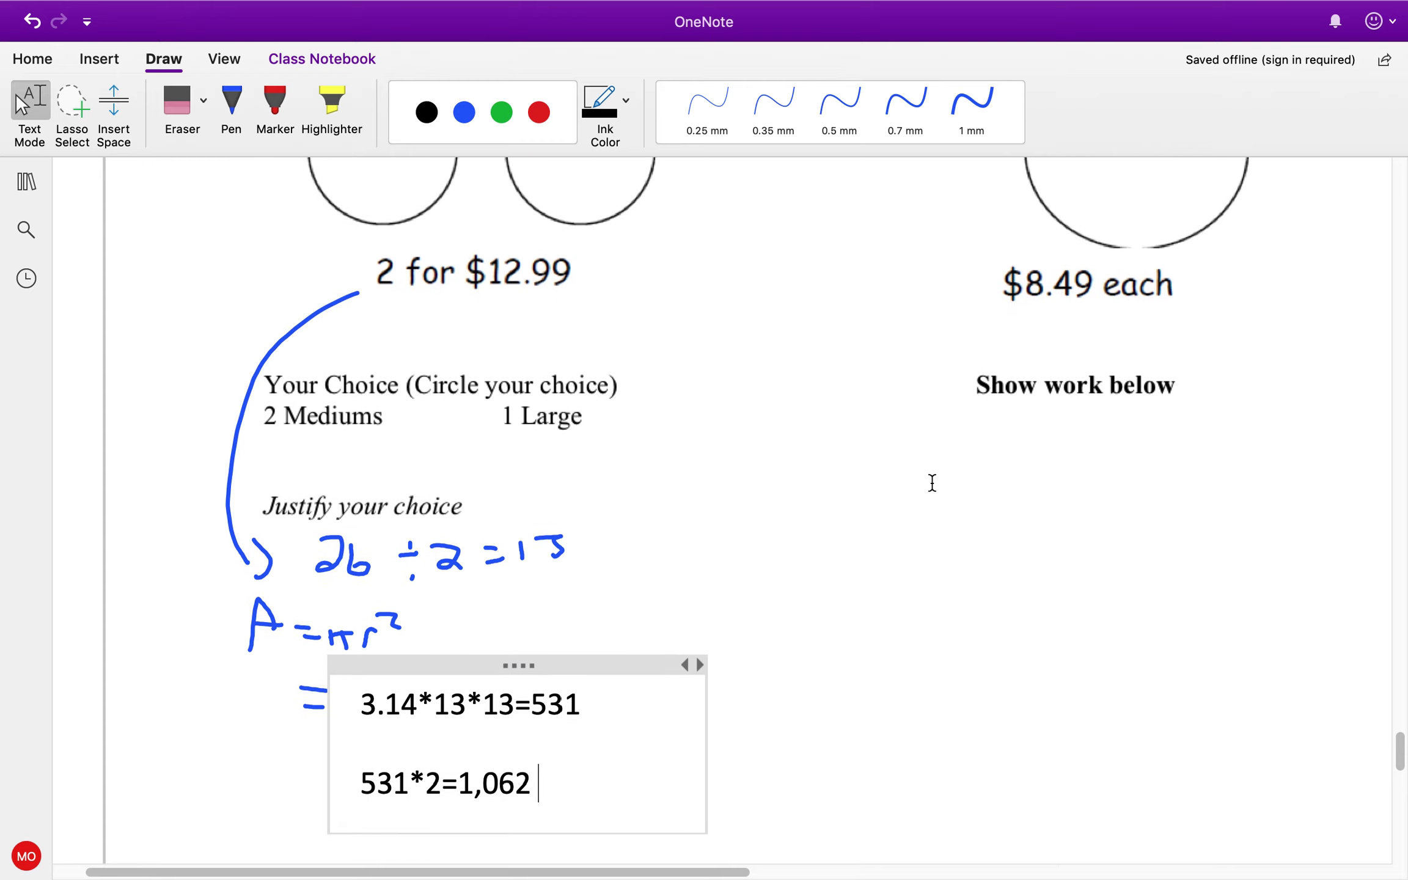
{"action": "scroll", "coordinate": [932, 482], "scroll_direction": "up", "scroll_amount": 3}
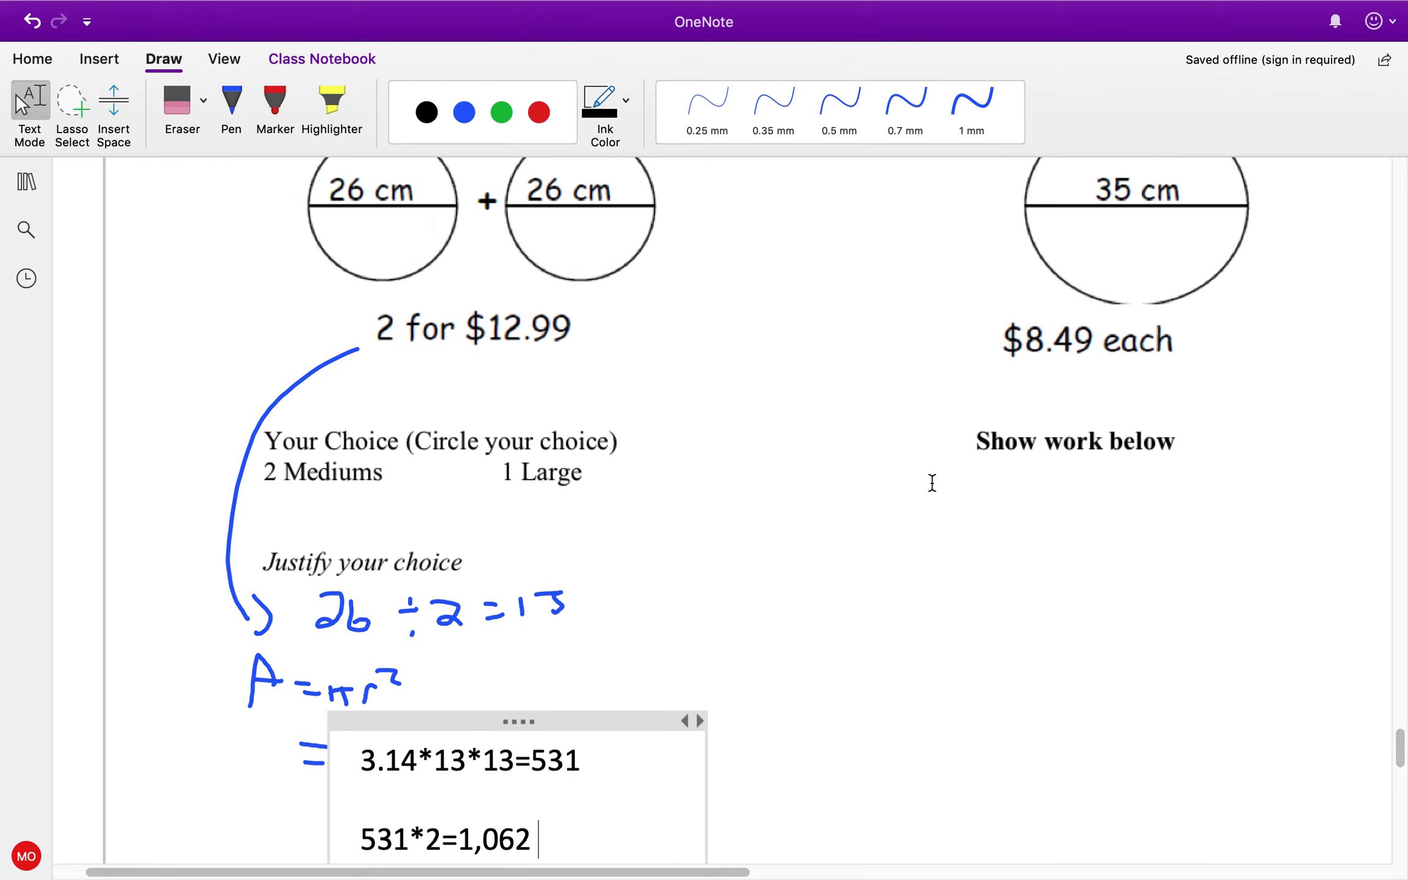
{"action": "scroll", "coordinate": [955, 488], "scroll_direction": "up", "scroll_amount": 5}
{"action": "scroll", "coordinate": [964, 484], "scroll_direction": "down", "scroll_amount": 6}
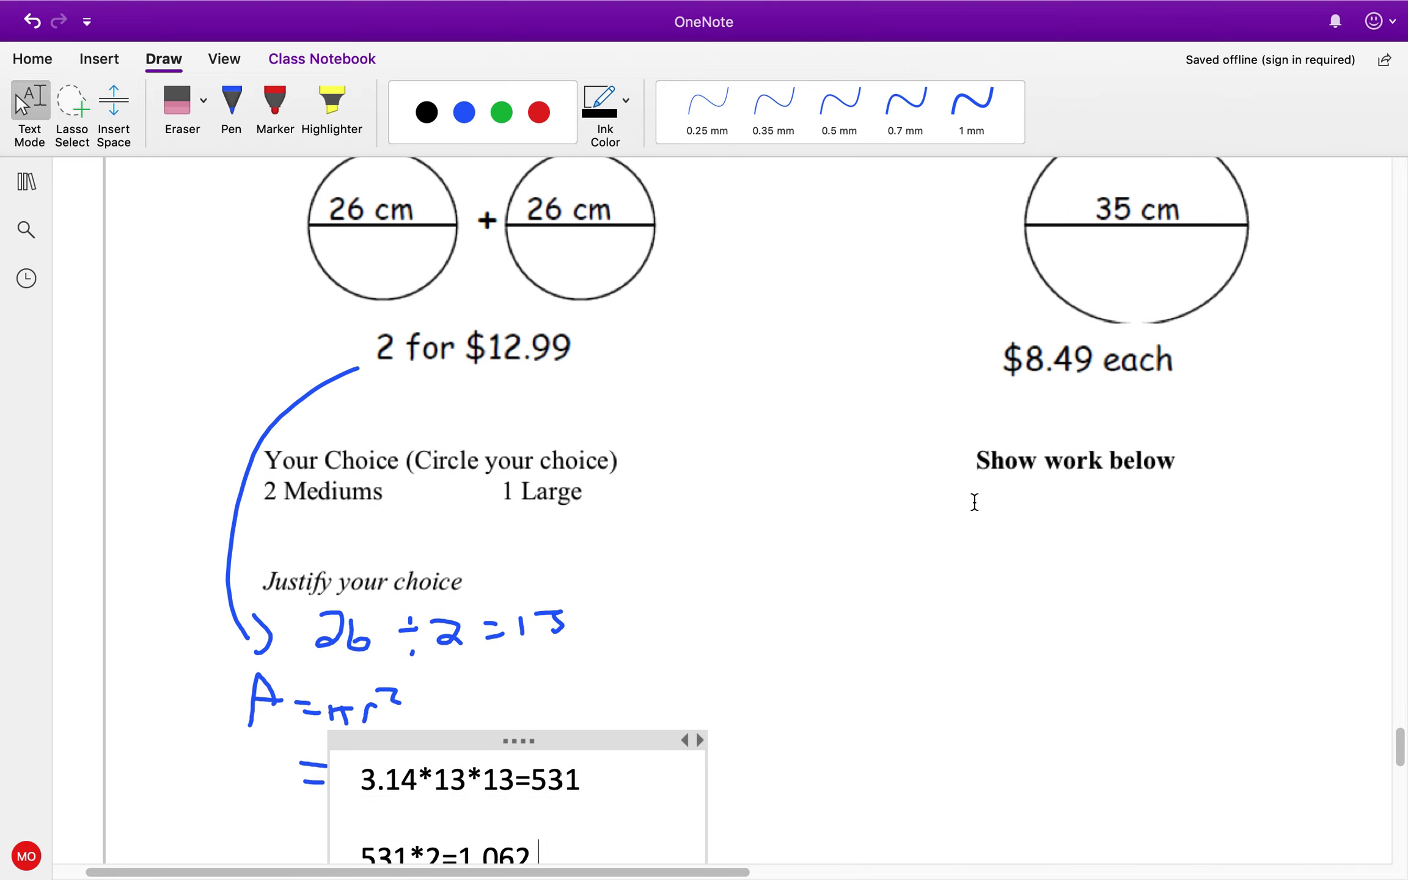
{"action": "left_click", "coordinate": [243, 117]}
{"action": "mouse_move", "coordinate": [986, 501]}
{"action": "left_mouse_down"}
{"action": "mouse_move", "coordinate": [997, 511]}
{"action": "mouse_move", "coordinate": [984, 522]}
{"action": "mouse_move", "coordinate": [1016, 523]}
{"action": "mouse_move", "coordinate": [1032, 497]}
{"action": "left_mouse_up"}
{"action": "left_click_drag", "start_coordinate": [1039, 513], "coordinate": [1130, 523]}
{"action": "left_click_drag", "start_coordinate": [1142, 501], "coordinate": [1179, 526]}
- Enter the large pizza's area as 3.14*17.5*17.5=961.625 in a text note under the radius calculation
{"action": "left_click", "coordinate": [30, 103]}
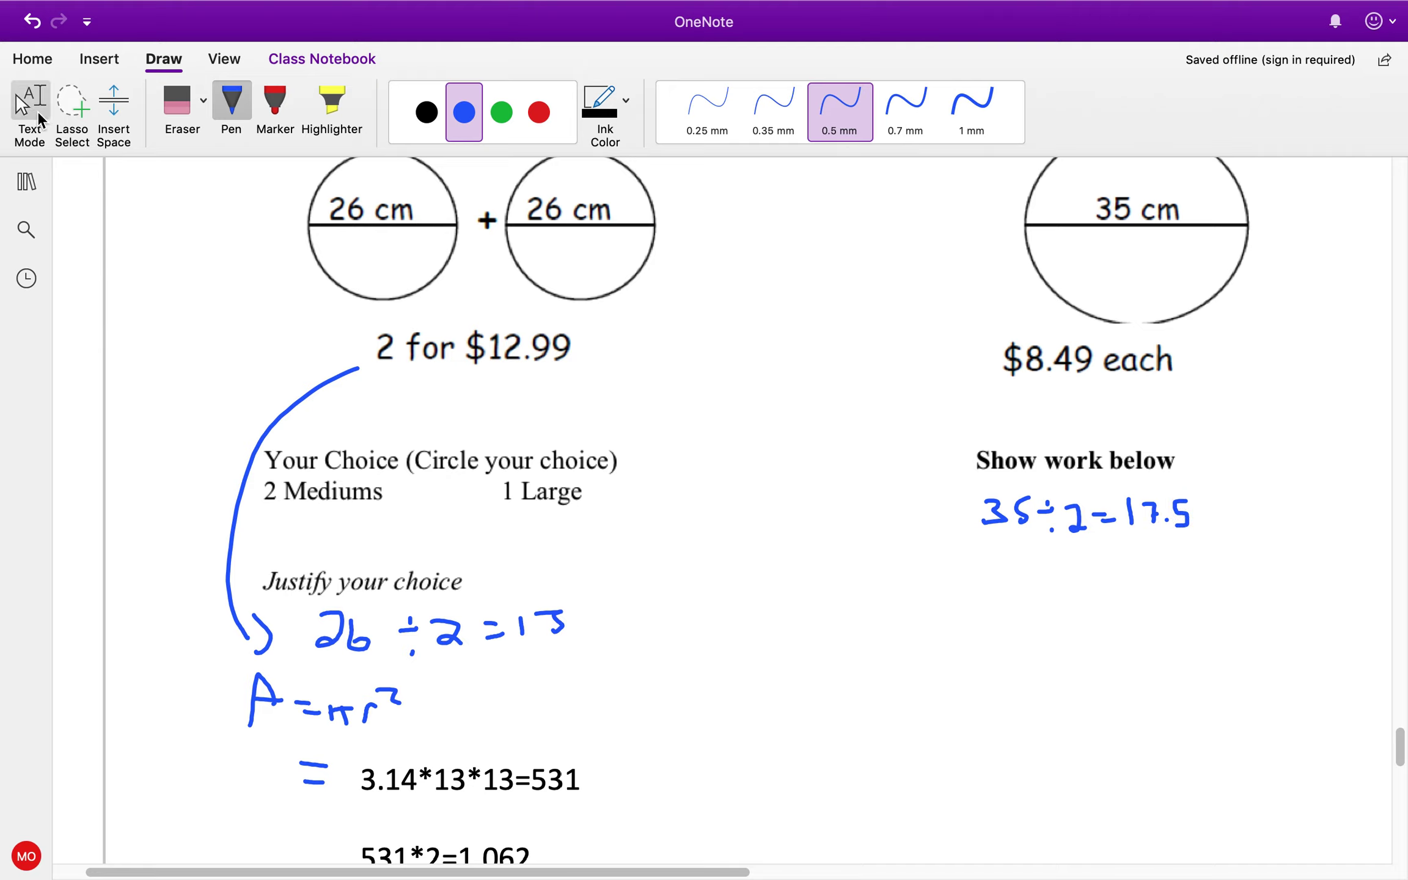
{"action": "left_click", "coordinate": [936, 586]}
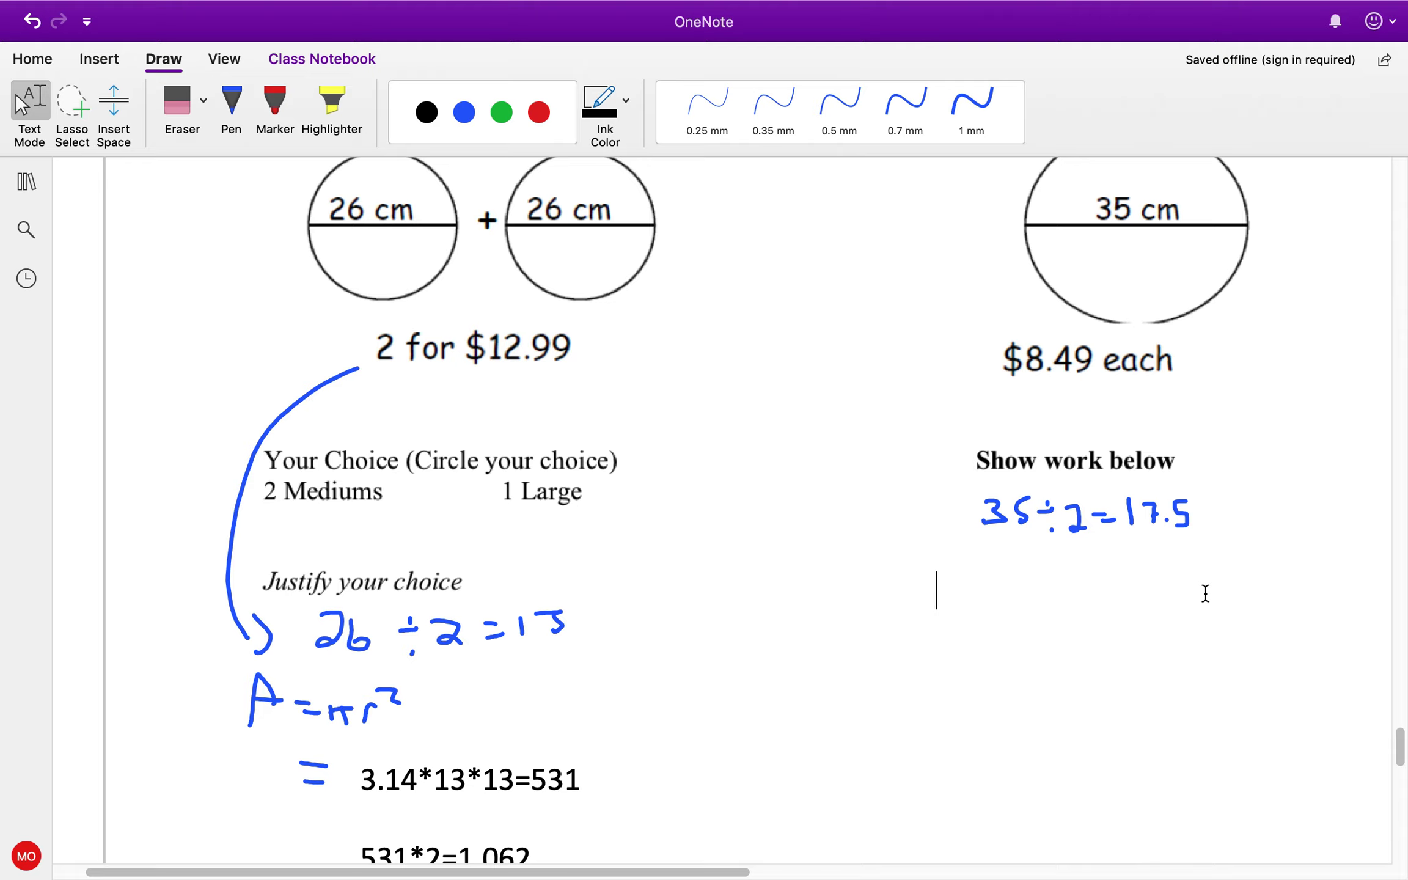
{"action": "type", "text": "3.14"}
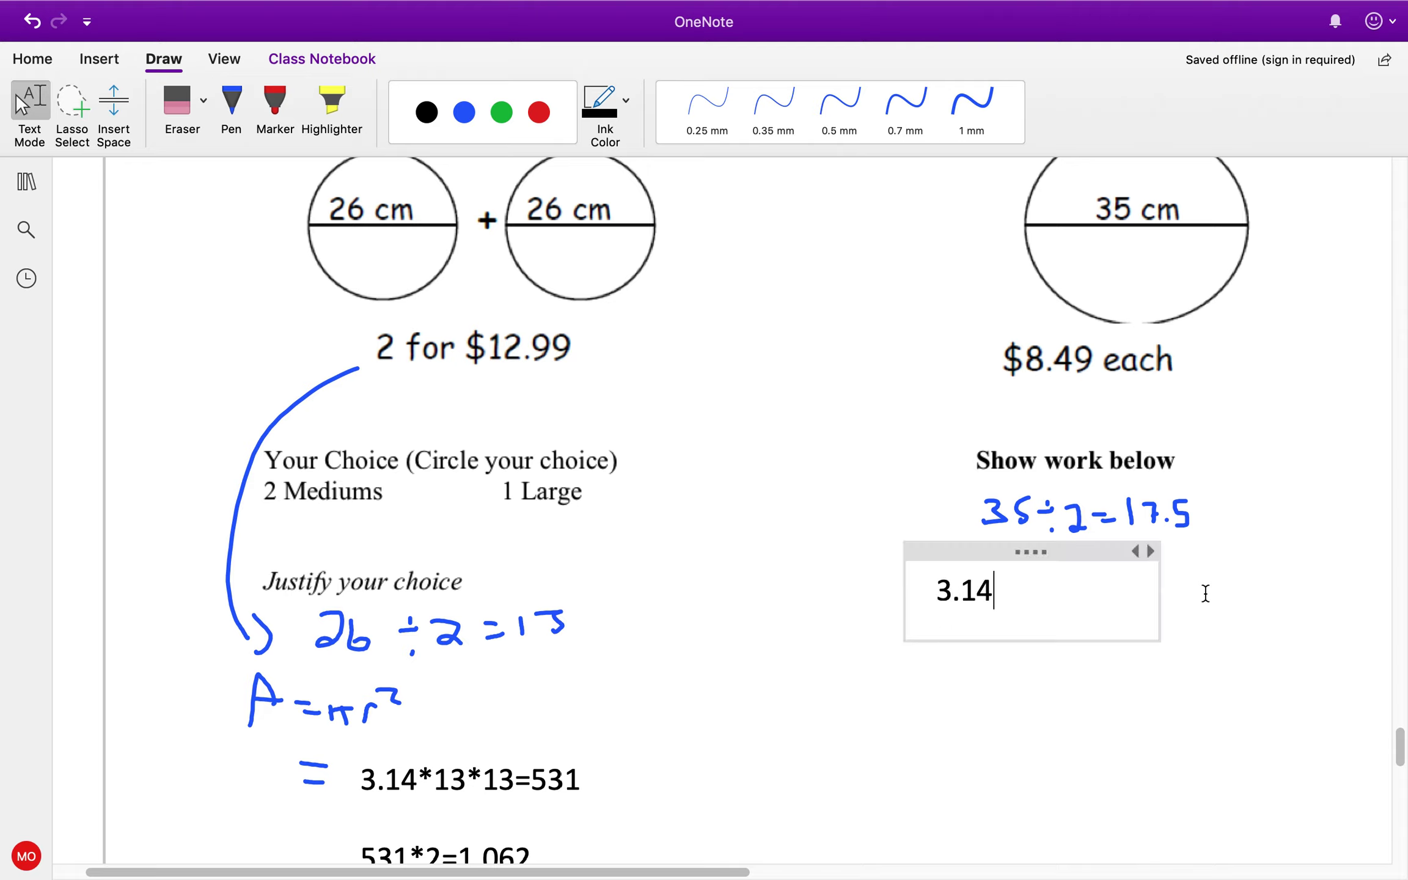
{"action": "type", "text": "*17.5*17"}
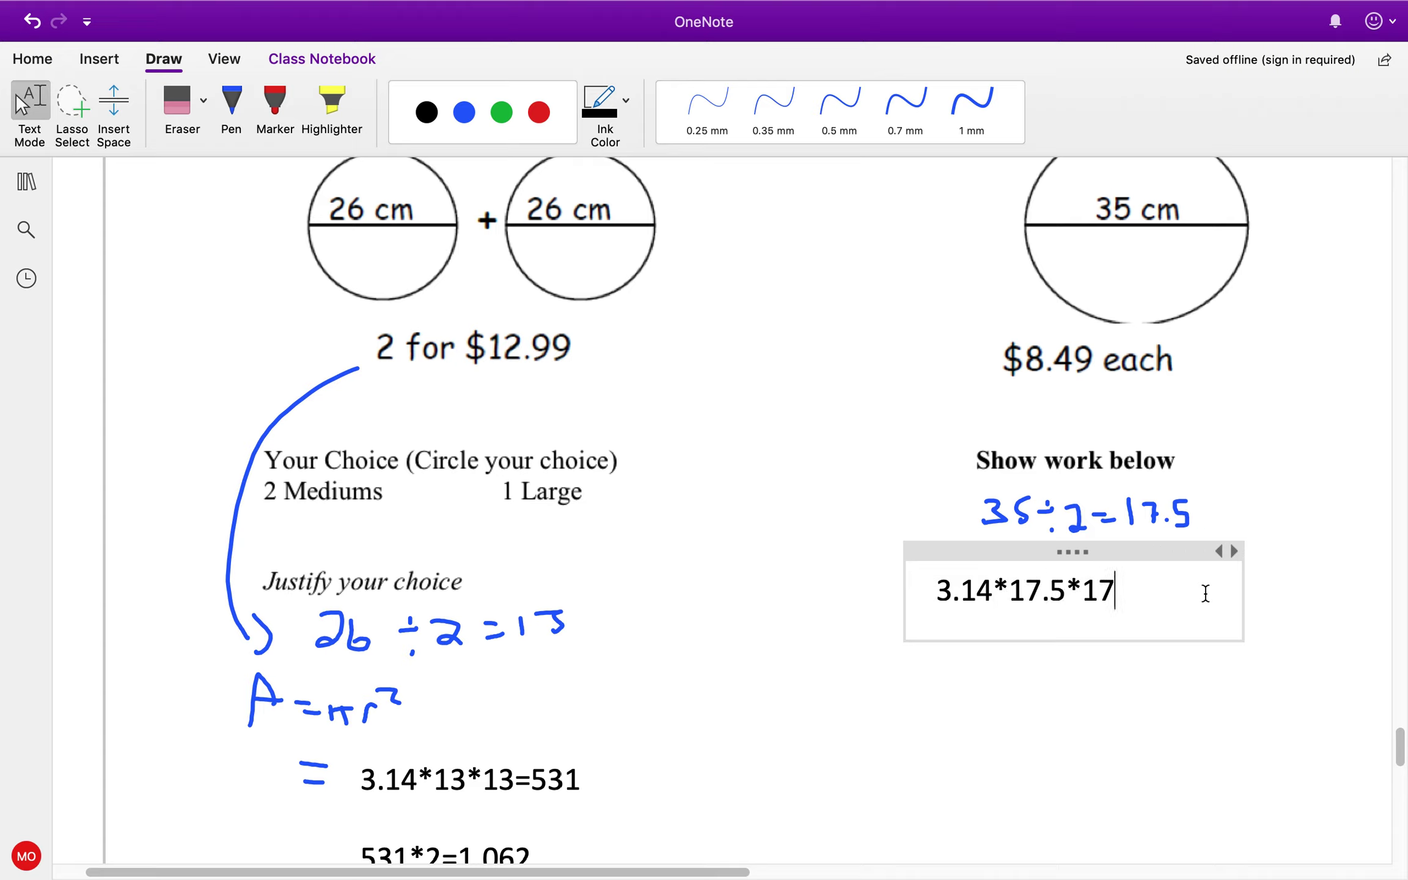
{"action": "type", "text": ".5=961.625"}
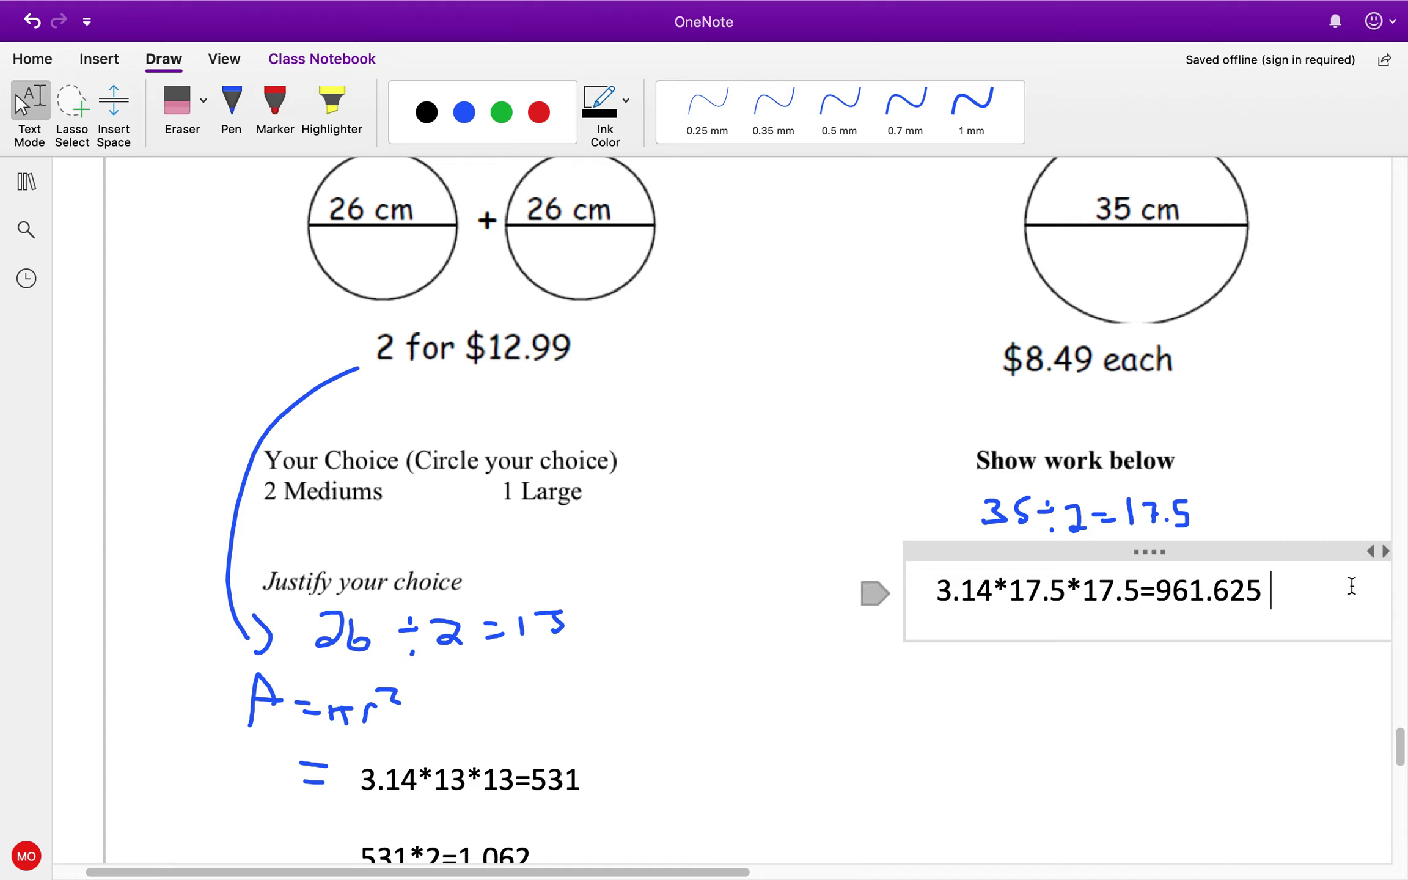
- Replace the large pizza's area result with the whole number 963
{"action": "key", "text": "BackSpace"}
{"action": "key", "text": "BackSpace"}
{"action": "key", "text": "BackSpace"}
{"action": "key", "text": "BackSpace"}
{"action": "key", "text": "BackSpace"}
{"action": "key", "text": "BackSpace"}
{"action": "type", "text": "3"}
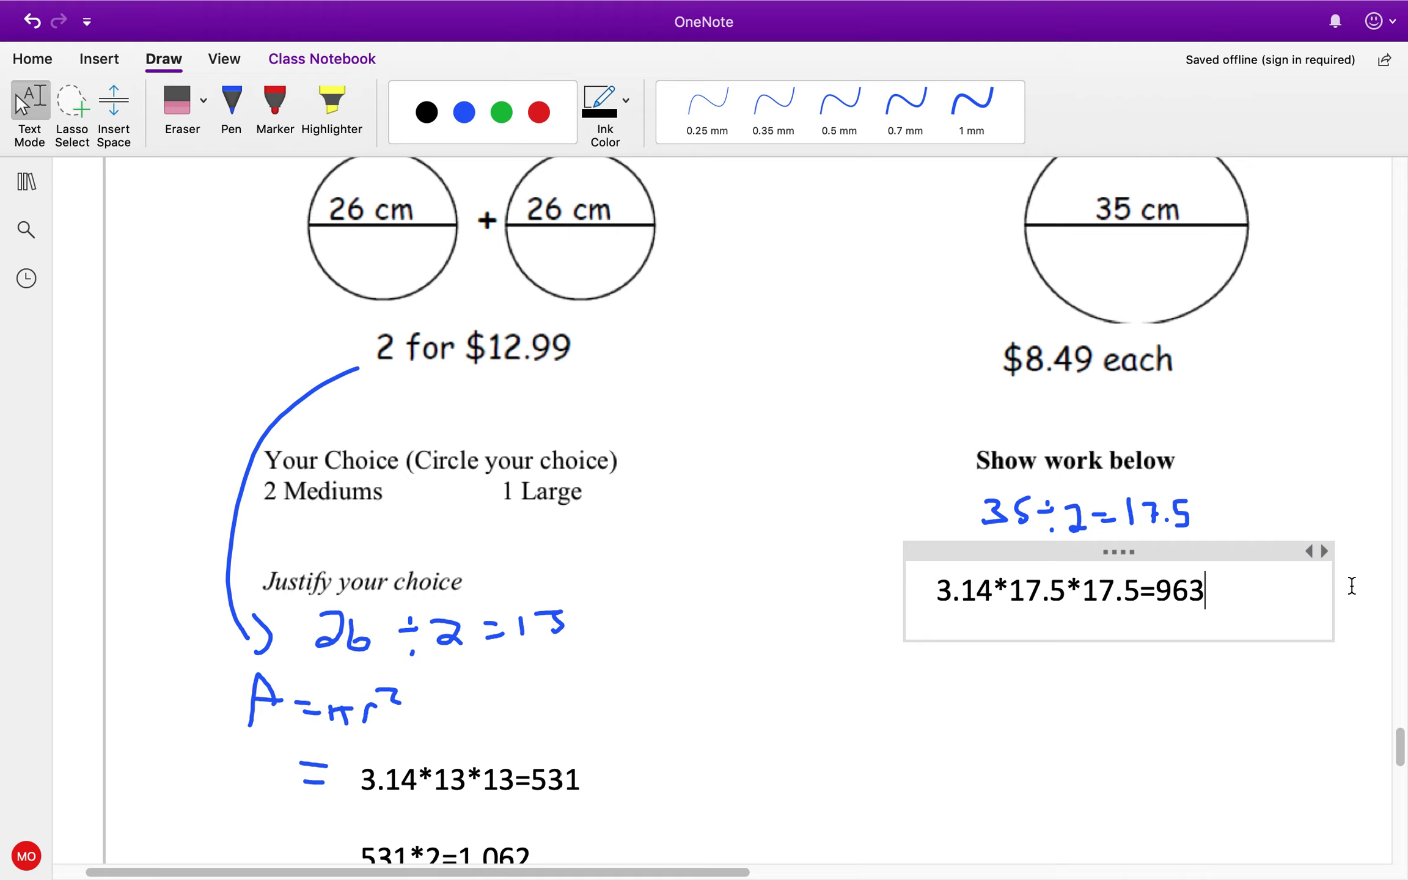
- Correct the large pizza's area result to 962 and add a UNIT RATE text note above the "Your Choice" line
{"action": "scroll", "coordinate": [779, 575], "scroll_direction": "down", "scroll_amount": 3}
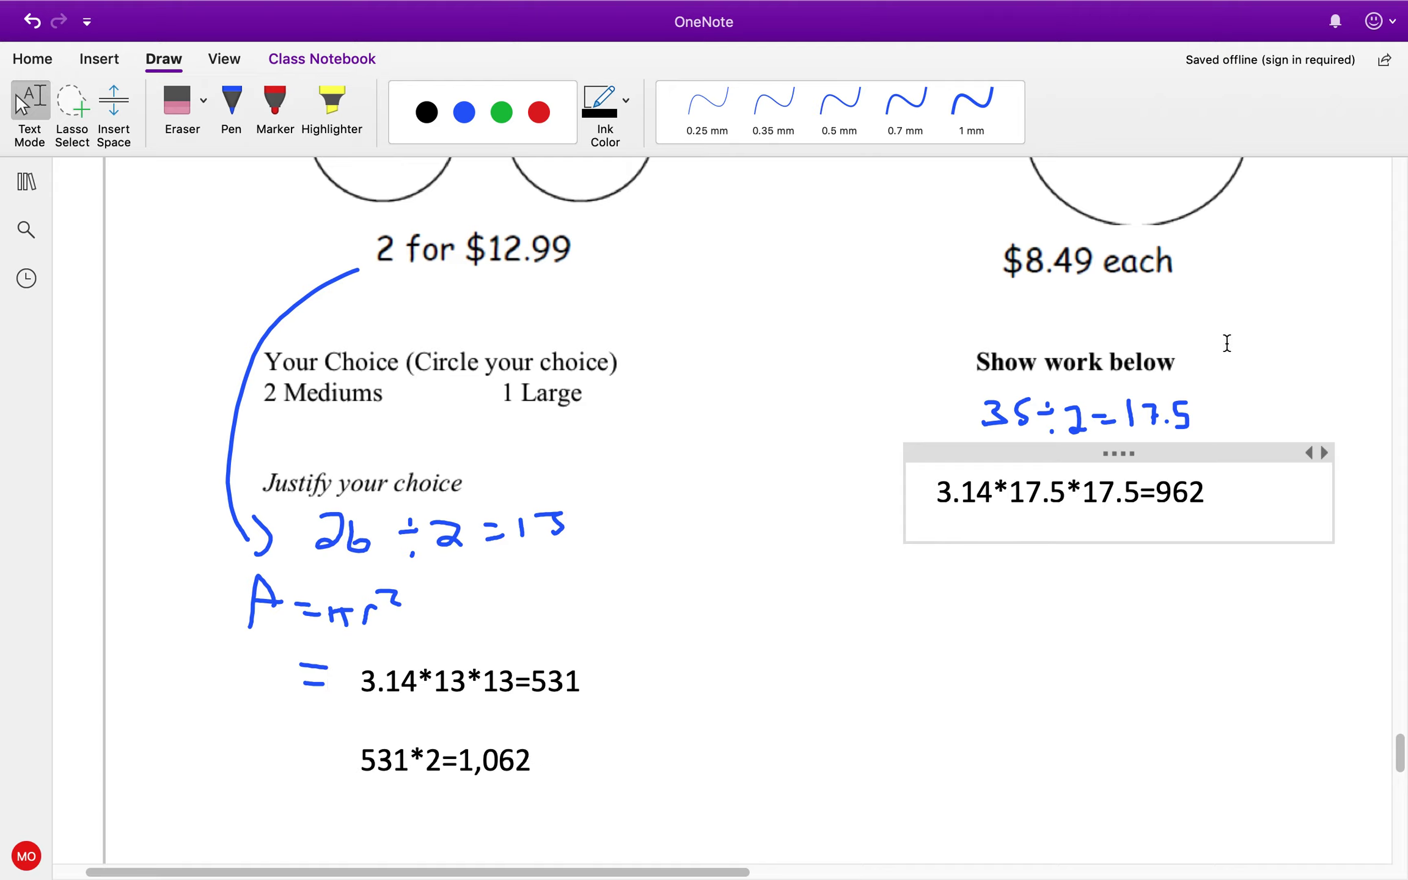
{"action": "left_click", "coordinate": [619, 314]}
{"action": "type", "text": "UNIT RATE"}
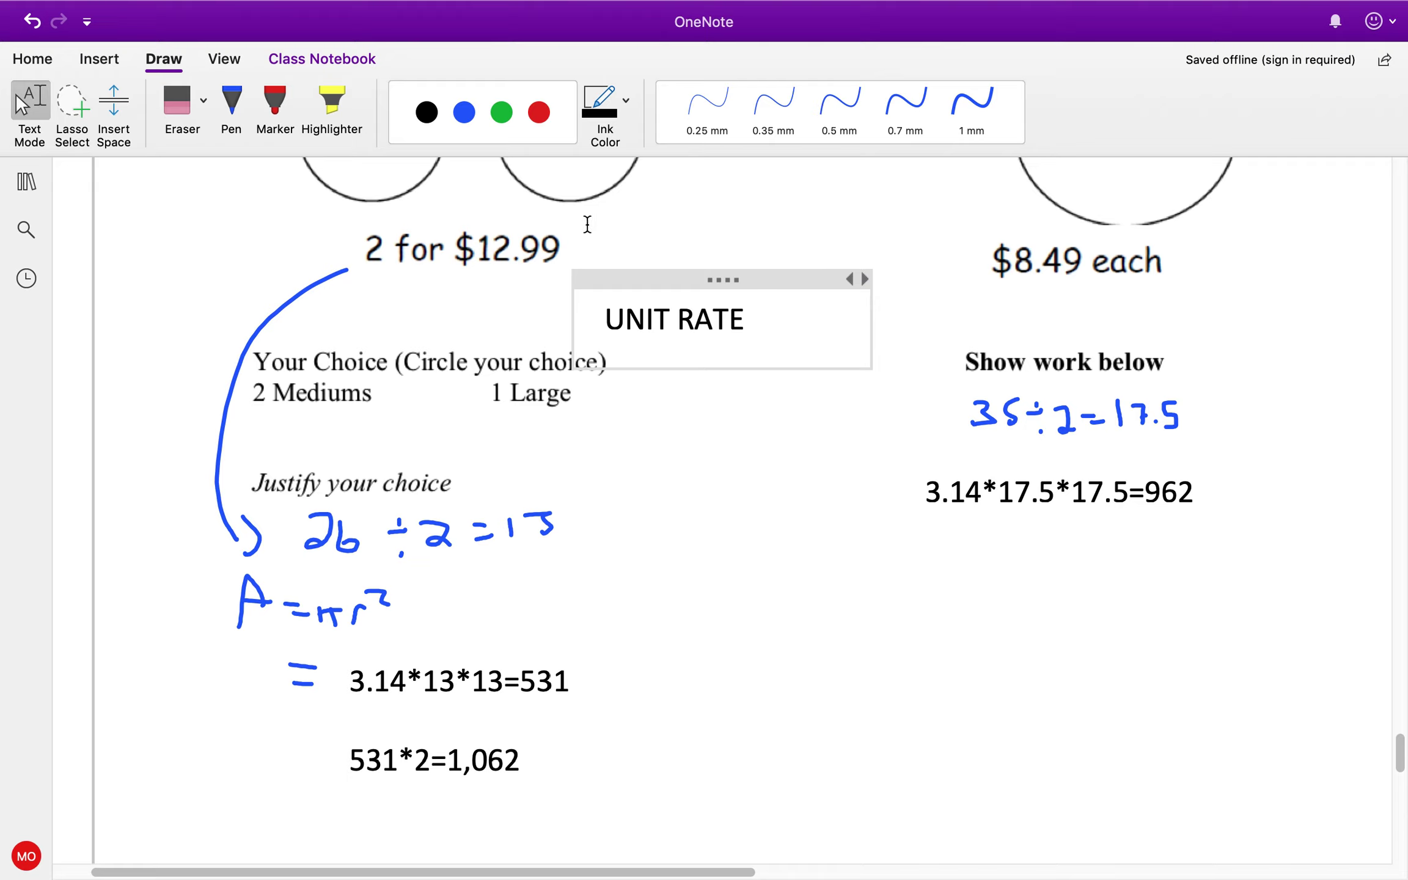
- Add the two medium pizzas' unit price, 12.99/1062=0.0122, below their combined-area calculation
{"action": "scroll", "coordinate": [896, 547], "scroll_direction": "down", "scroll_amount": 1}
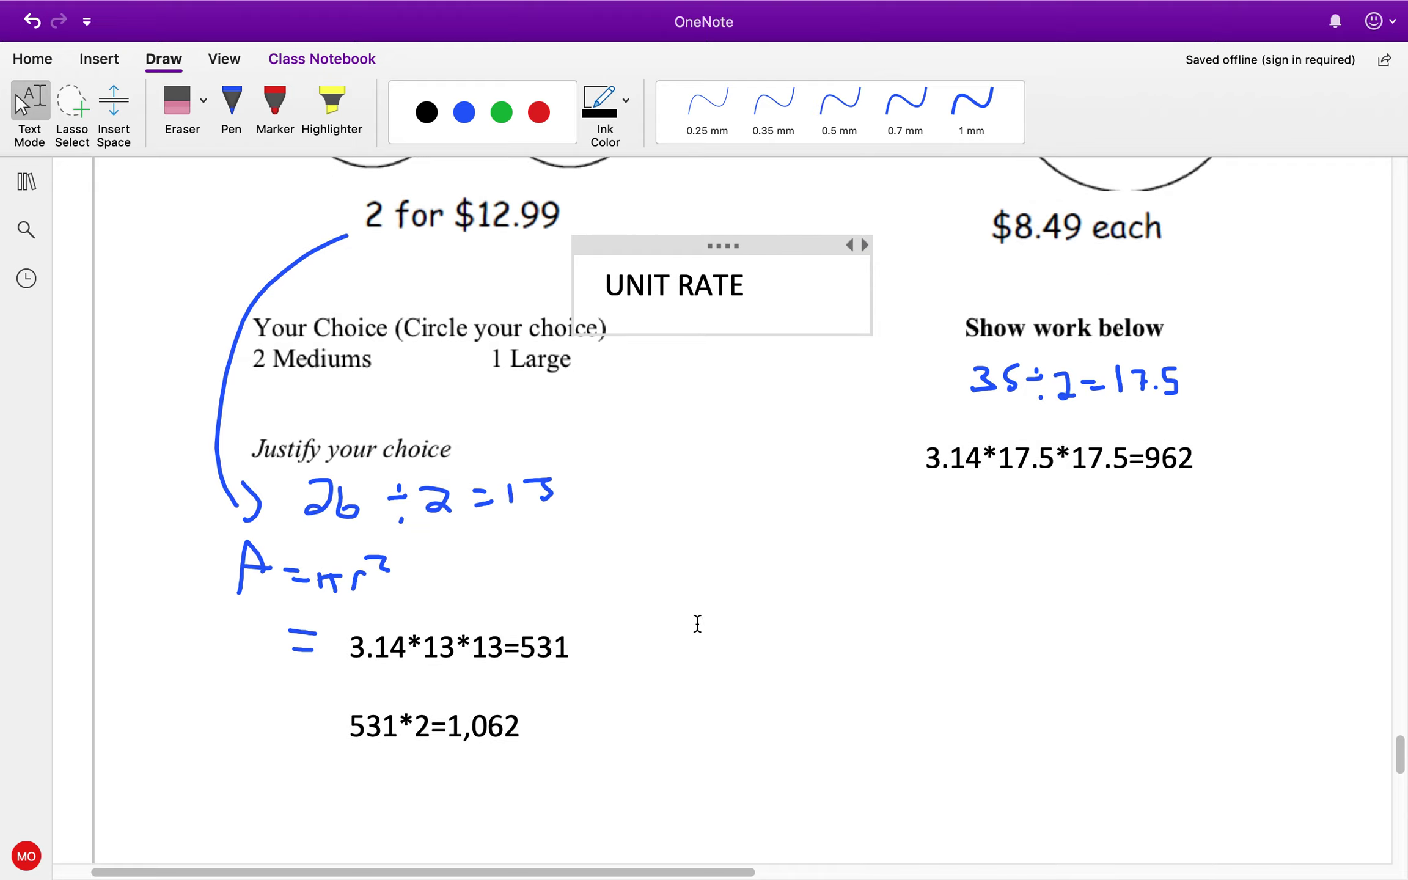
{"action": "scroll", "coordinate": [695, 622], "scroll_direction": "down", "scroll_amount": 4}
{"action": "left_click", "coordinate": [545, 606]}
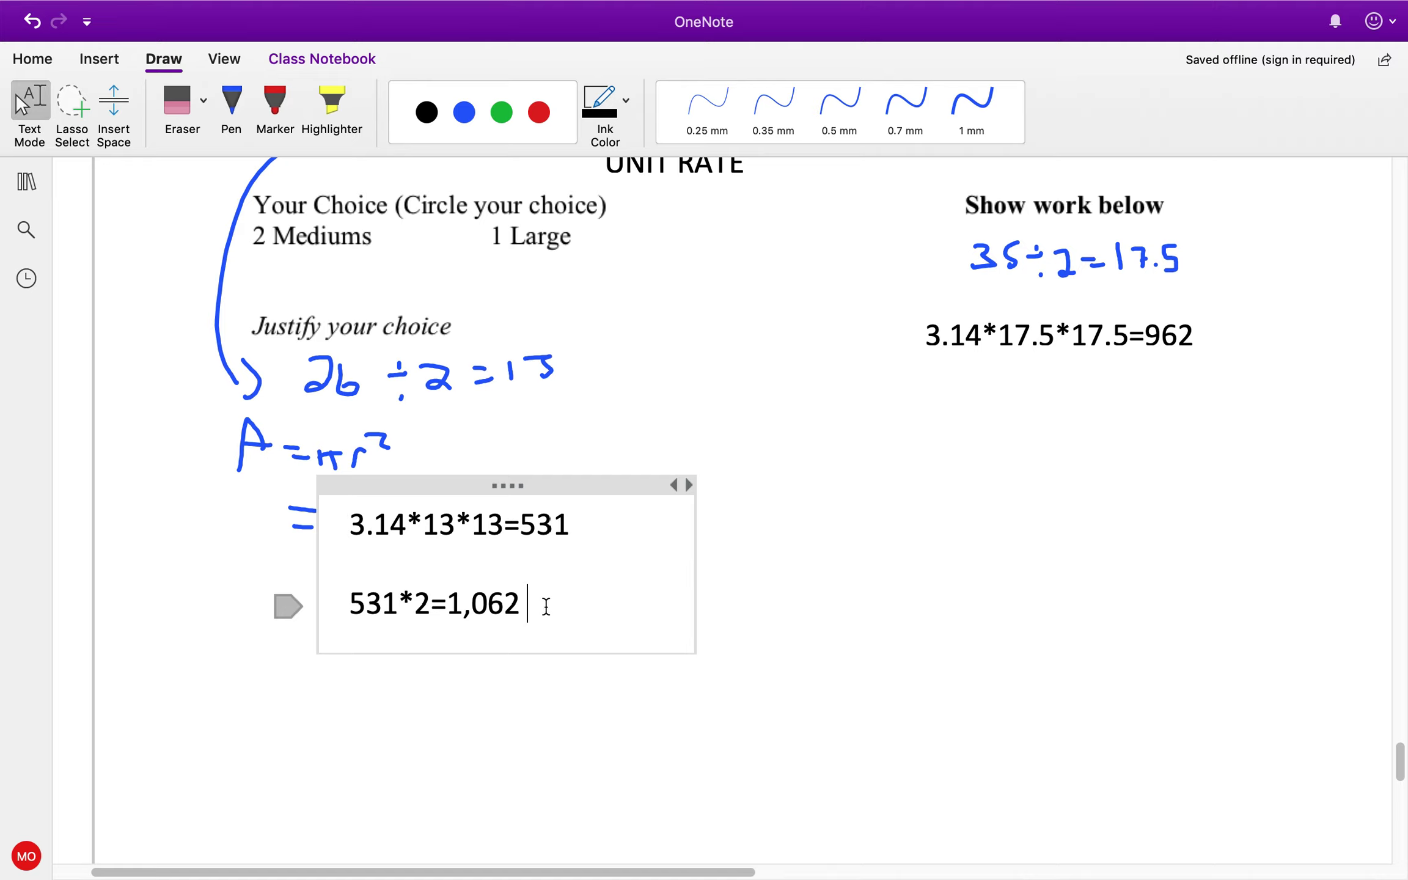
{"action": "key", "text": "Return"}
{"action": "key", "text": "Return"}
{"action": "type", "text": "1"}
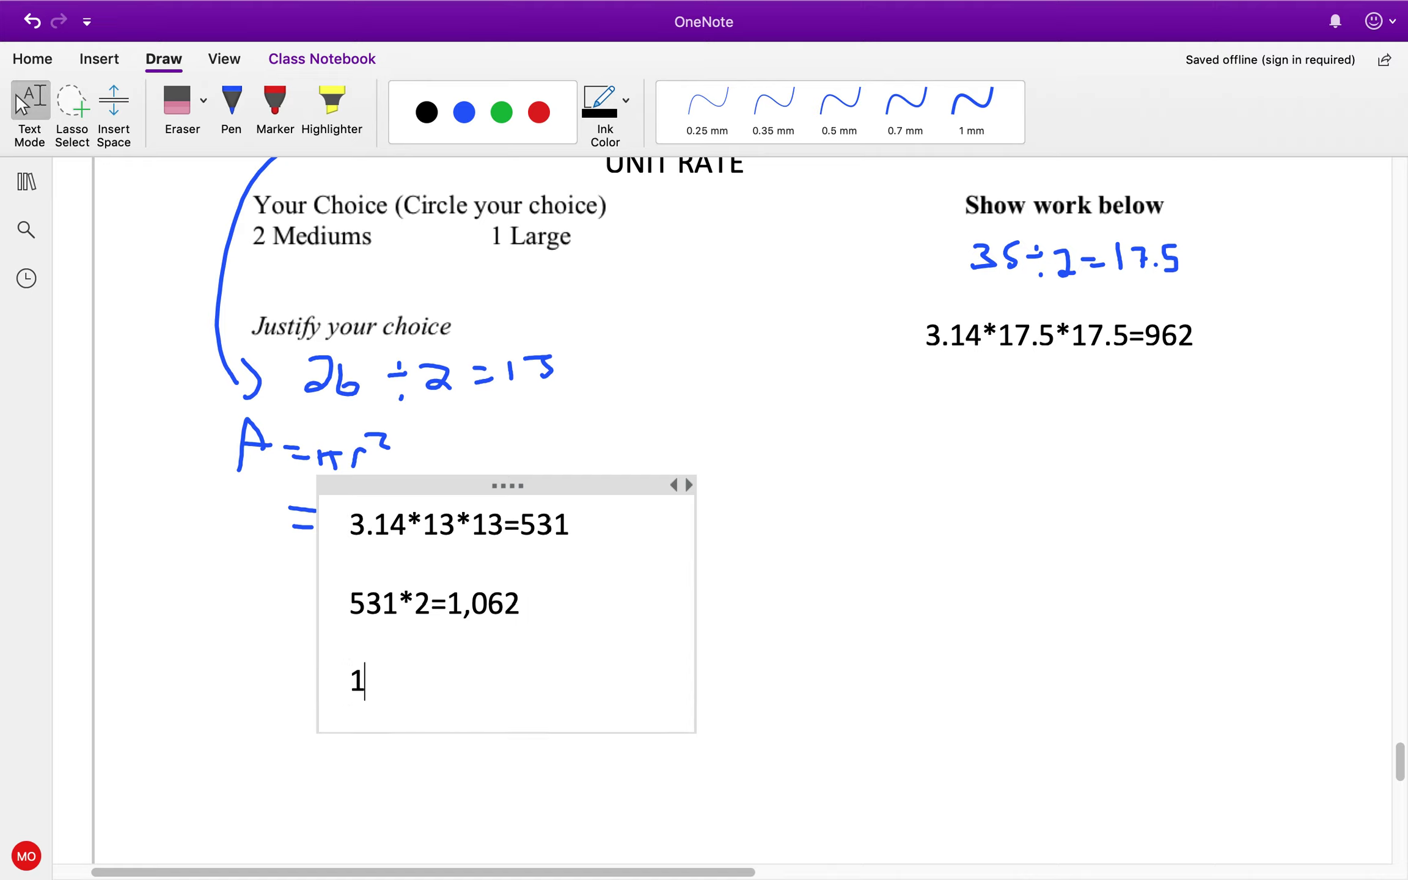
{"action": "type", "text": "0"}
{"action": "key", "text": "BackSpace"}
{"action": "key", "text": "BackSpace"}
{"action": "scroll", "coordinate": [727, 488], "scroll_direction": "up", "scroll_amount": 5}
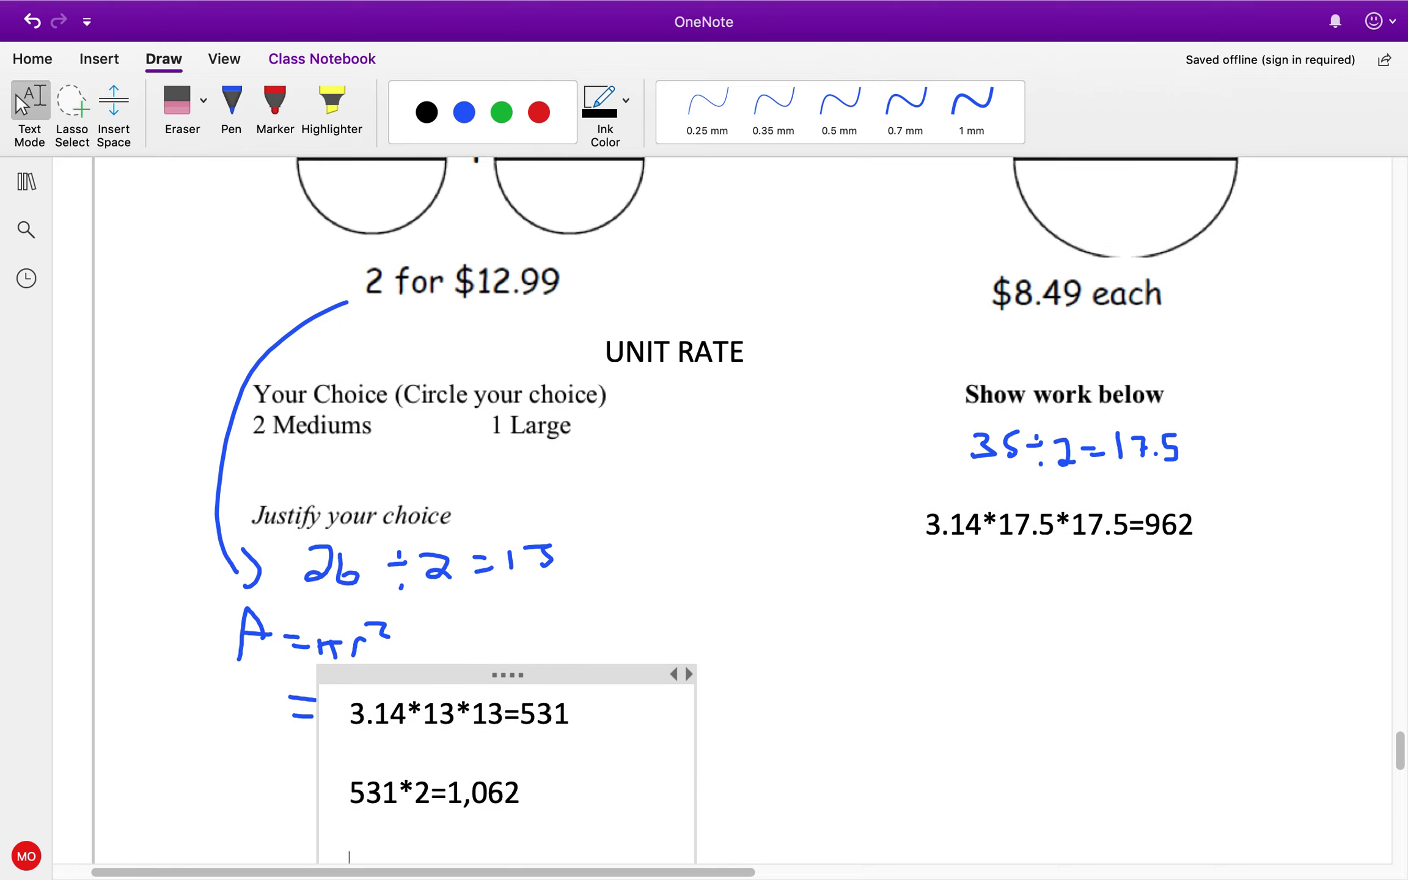
{"action": "scroll", "coordinate": [727, 489], "scroll_direction": "down", "scroll_amount": 3}
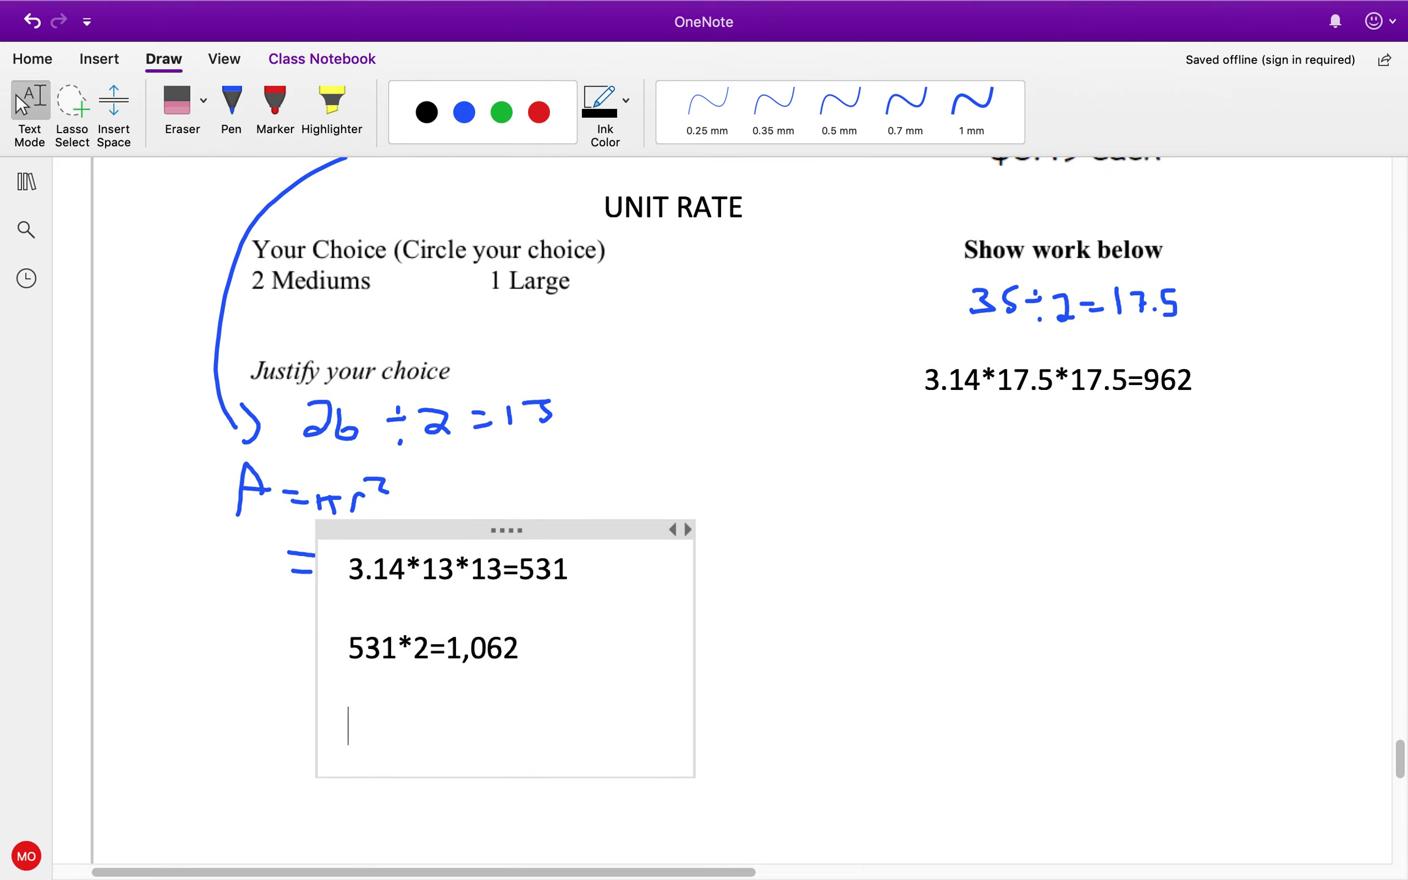
{"action": "type", "text": "1"}
{"action": "scroll", "coordinate": [727, 488], "scroll_direction": "down", "scroll_amount": 2}
{"action": "type", "text": "2.99"}
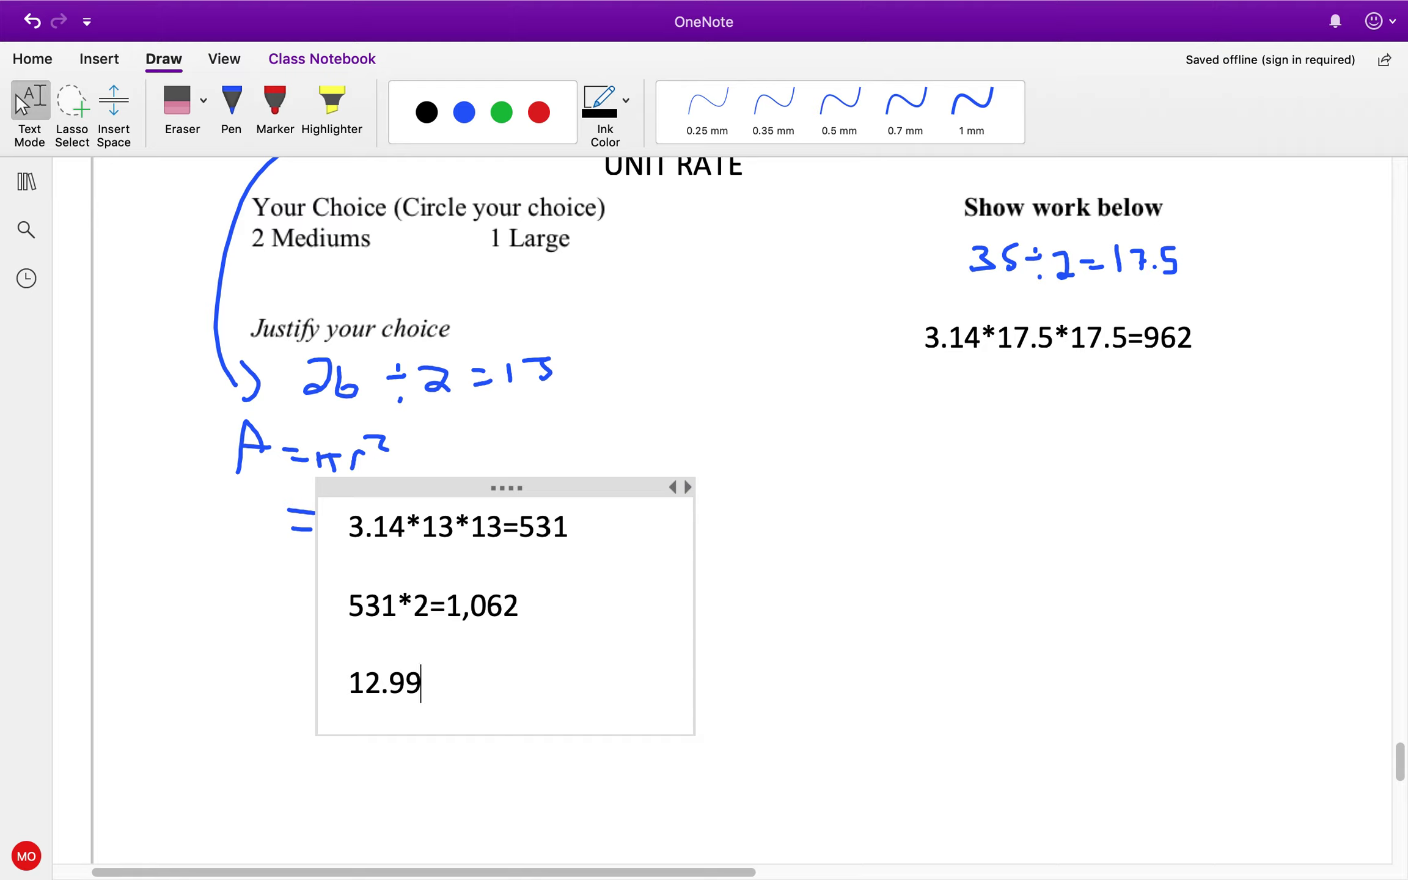
{"action": "type", "text": "/"}
{"action": "type", "text": "1062"}
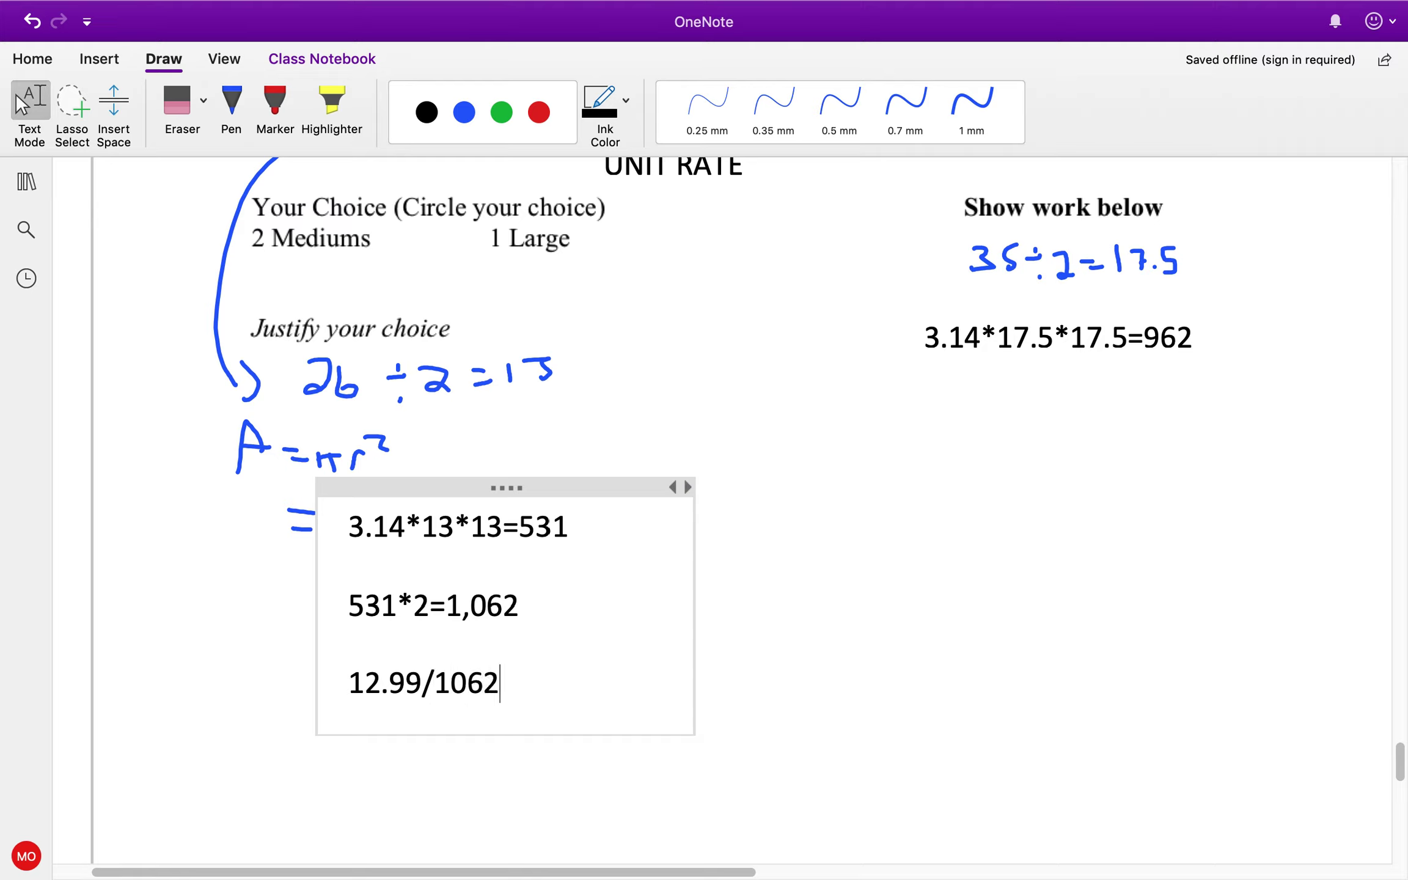
{"action": "type", "text": "=0.0122"}
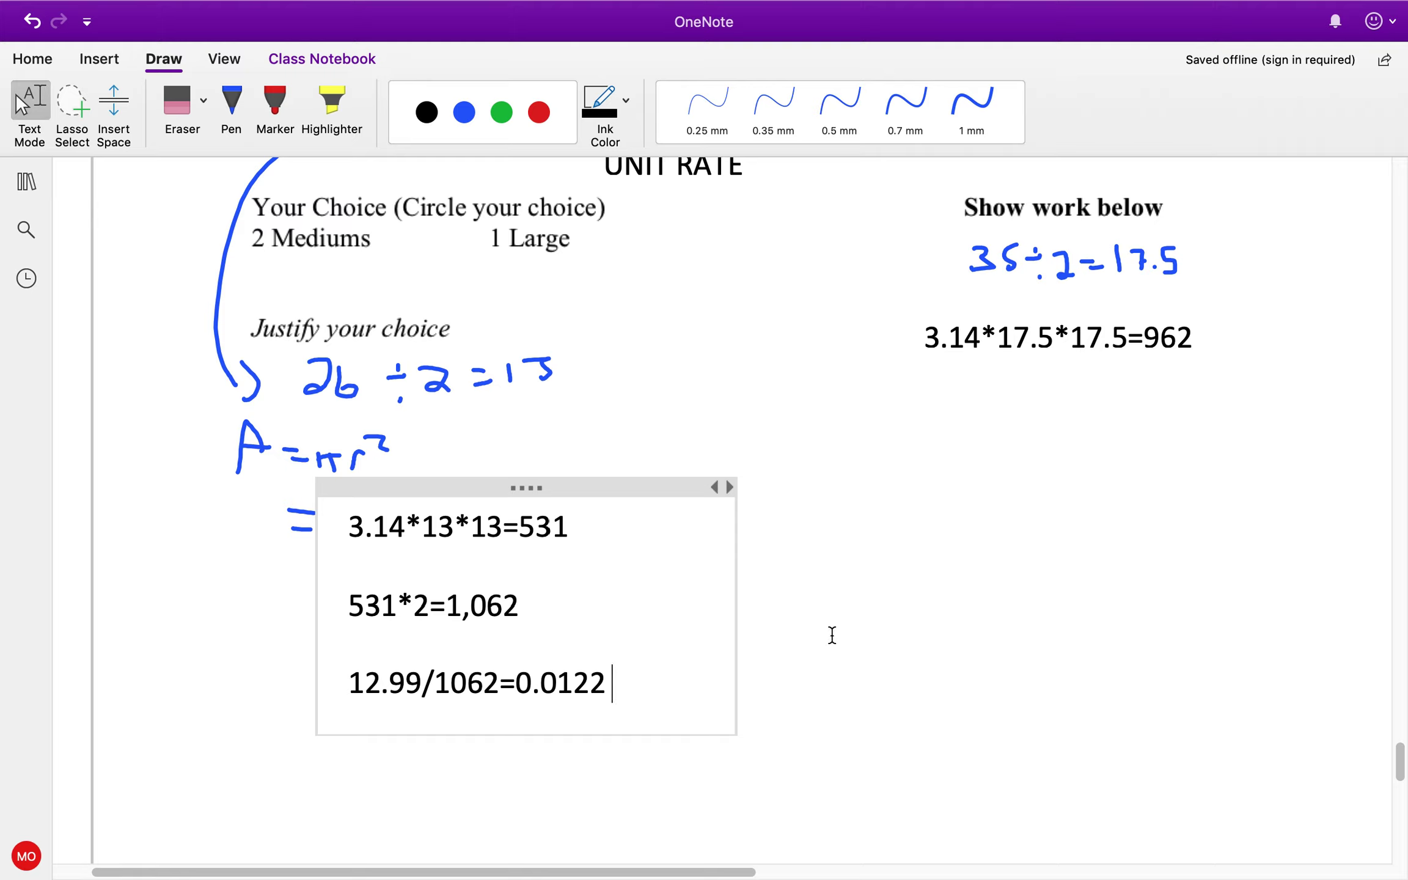
- Enter the large pizza's unit price as 8.49/962=0.0088 in a new text note below its area calculation
{"action": "left_click", "coordinate": [929, 427]}
{"action": "scroll", "coordinate": [929, 427], "scroll_direction": "up", "scroll_amount": 5}
{"action": "scroll", "coordinate": [929, 427], "scroll_direction": "down", "scroll_amount": 5}
{"action": "left_click", "coordinate": [929, 428]}
{"action": "type", "text": "8"}
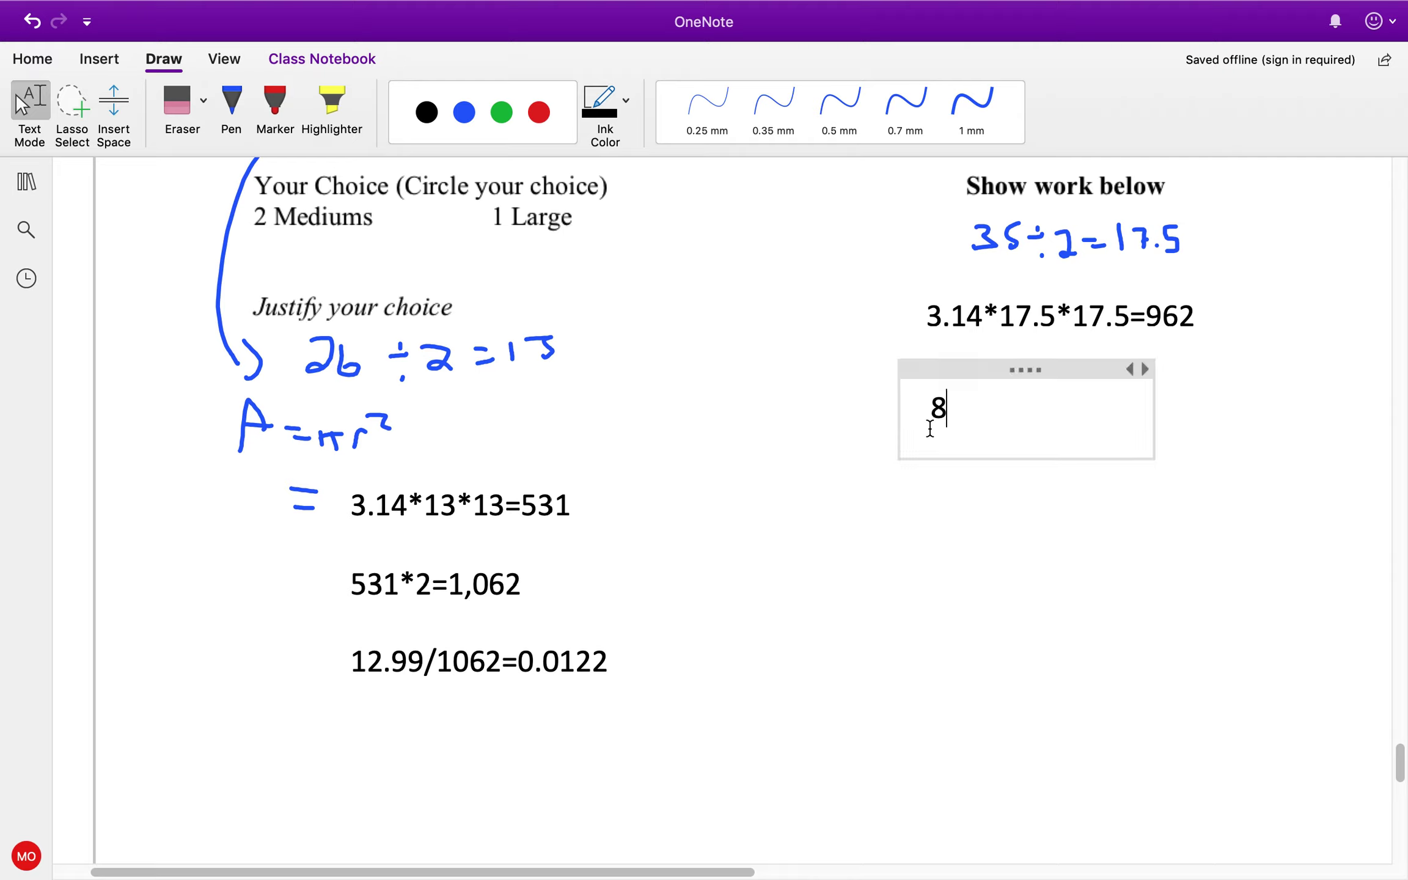
{"action": "type", "text": ".48"}
{"action": "key", "text": "BackSpace"}
{"action": "type", "text": "9/962=0.0088"}
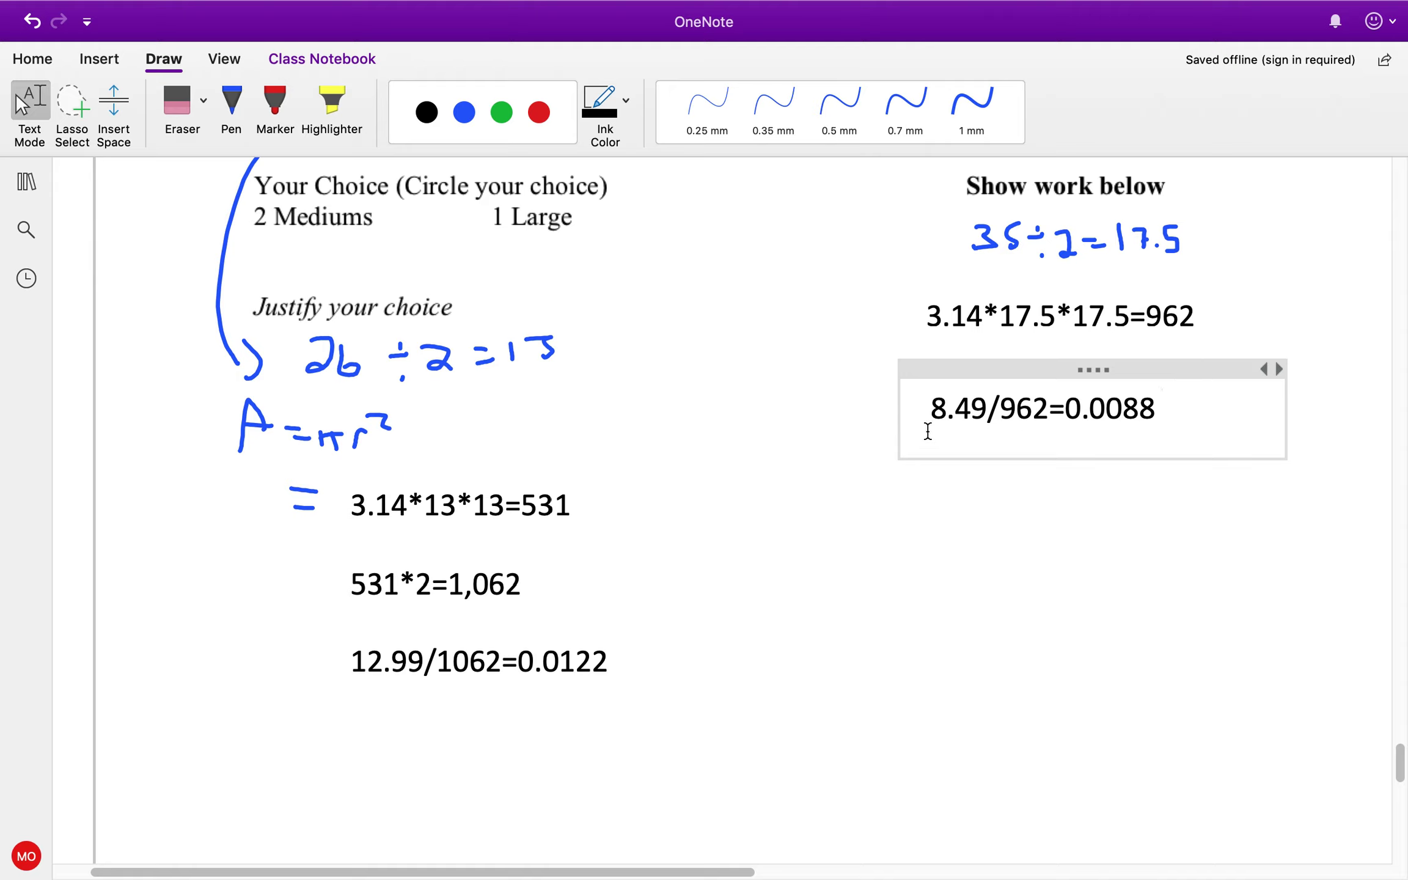
- Highlight the large pizza's unit-price calculation in yellow
{"action": "left_click", "coordinate": [332, 103]}
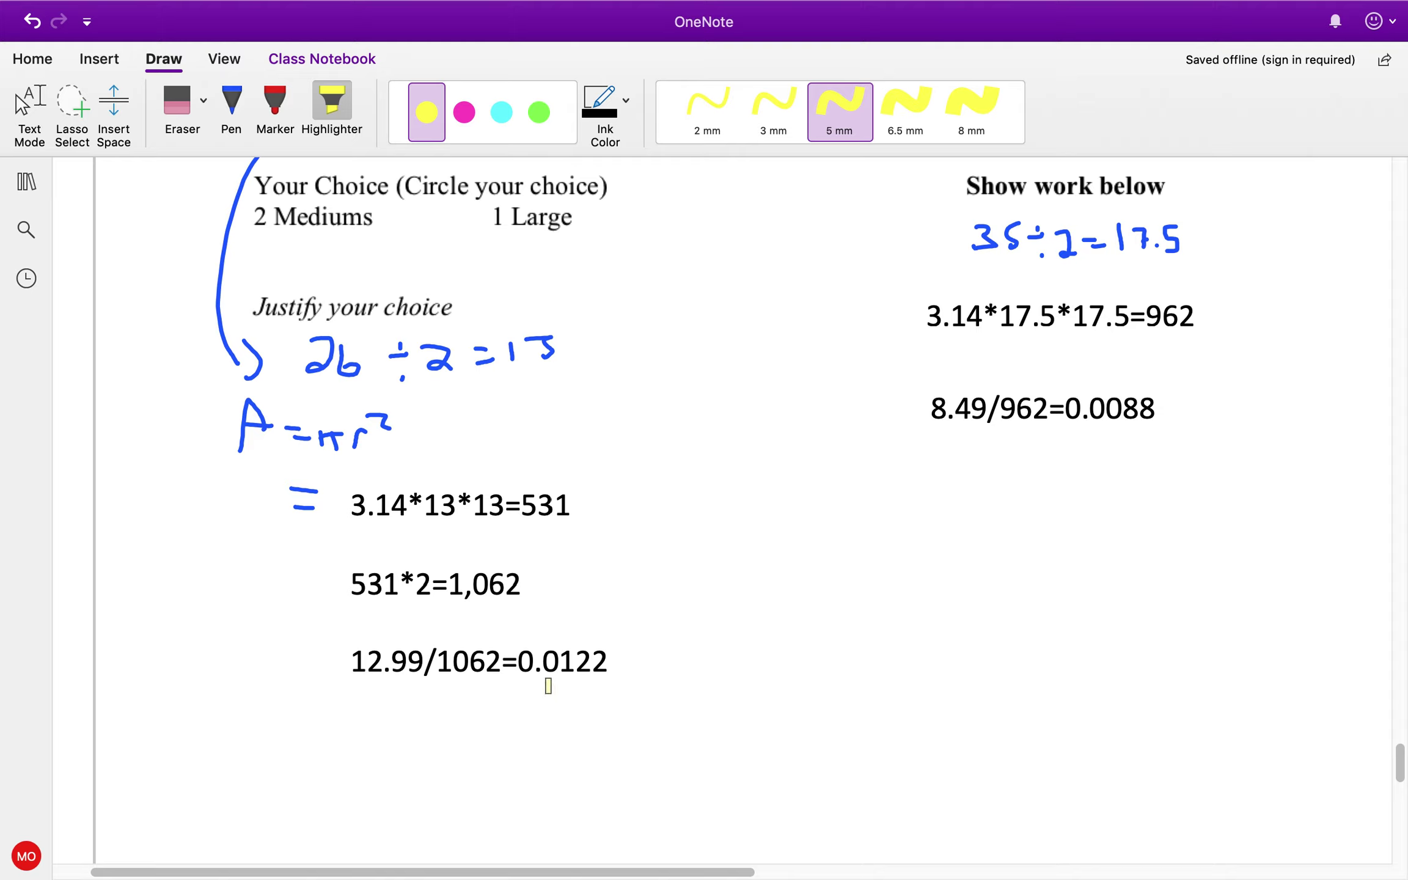
{"action": "left_click_drag", "start_coordinate": [945, 408], "coordinate": [1164, 403]}
{"action": "scroll", "coordinate": [864, 468], "scroll_direction": "up", "scroll_amount": 3}
{"action": "scroll", "coordinate": [864, 479], "scroll_direction": "down", "scroll_amount": 5}
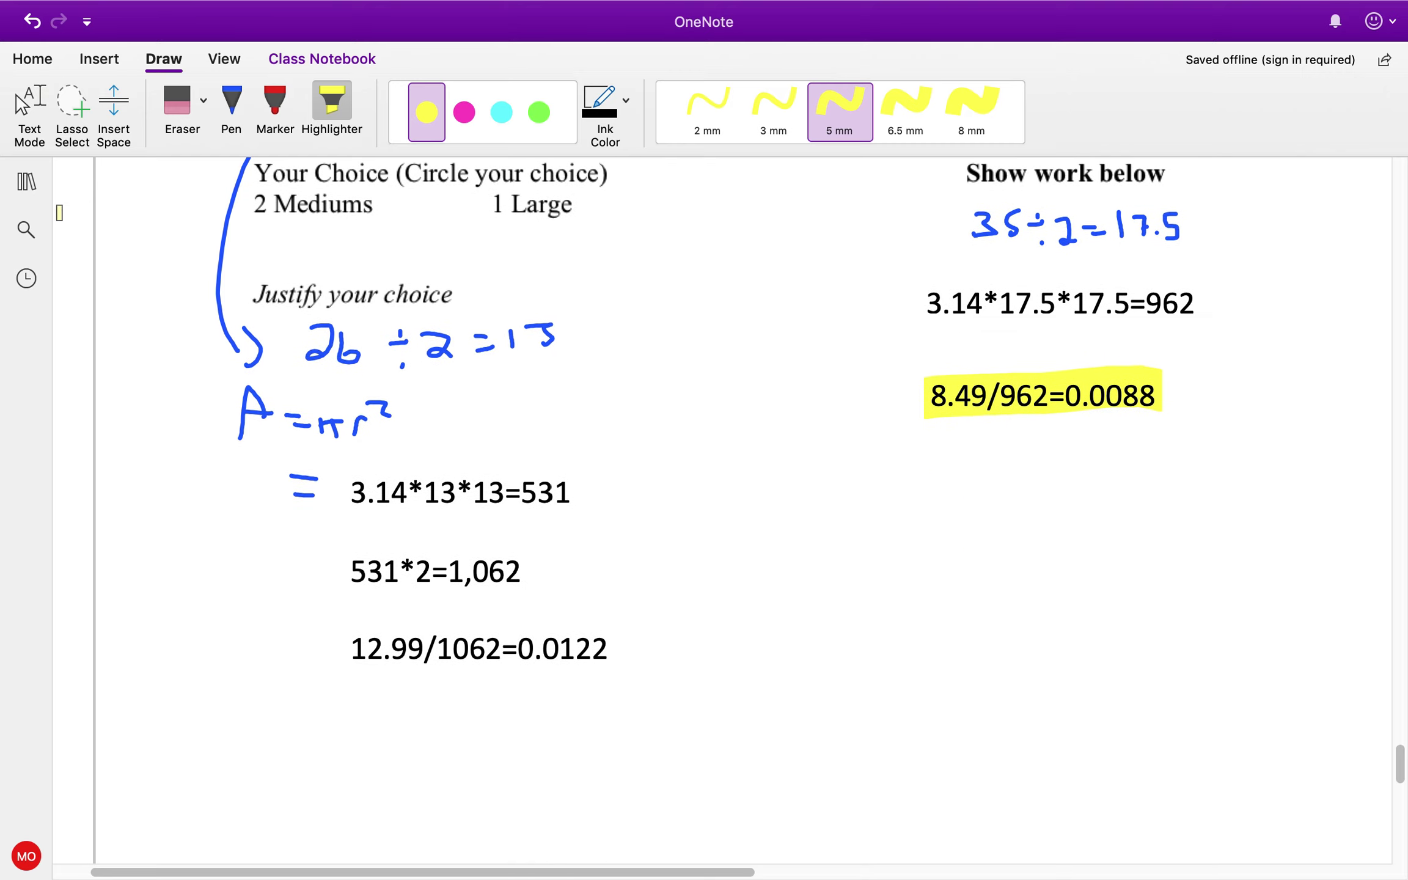
- Label the large pizza's unit price "smaller" and the medium pizzas' "larger" in blue pen, with arrows pointing to the two results
{"action": "left_click", "coordinate": [231, 107]}
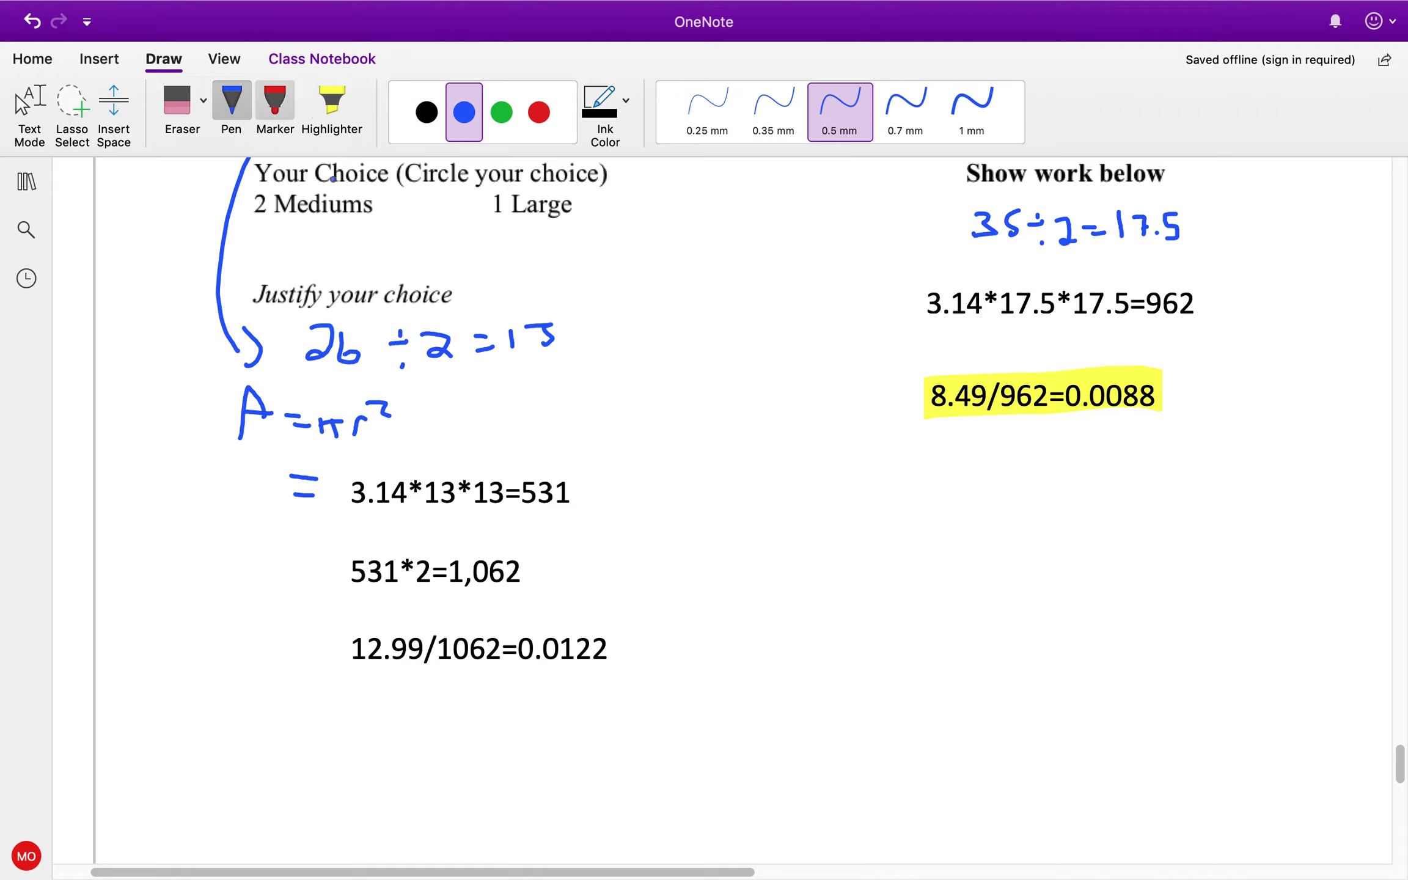
{"action": "mouse_move", "coordinate": [911, 433]}
{"action": "left_mouse_down"}
{"action": "mouse_move", "coordinate": [945, 452]}
{"action": "mouse_move", "coordinate": [922, 505]}
{"action": "mouse_move", "coordinate": [996, 490]}
{"action": "mouse_move", "coordinate": [1100, 507]}
{"action": "mouse_move", "coordinate": [1120, 483]}
{"action": "left_mouse_up"}
{"action": "left_click_drag", "start_coordinate": [867, 525], "coordinate": [647, 670]}
{"action": "mouse_move", "coordinate": [478, 715]}
{"action": "left_mouse_down"}
{"action": "mouse_move", "coordinate": [478, 746]}
{"action": "mouse_move", "coordinate": [546, 721]}
{"action": "mouse_move", "coordinate": [540, 755]}
{"action": "mouse_move", "coordinate": [593, 740]}
{"action": "left_mouse_up"}
- Highlight the answer "1 Large" in yellow under "Your Choice"
{"action": "scroll", "coordinate": [602, 578], "scroll_direction": "up", "scroll_amount": 3}
{"action": "left_click", "coordinate": [333, 110]}
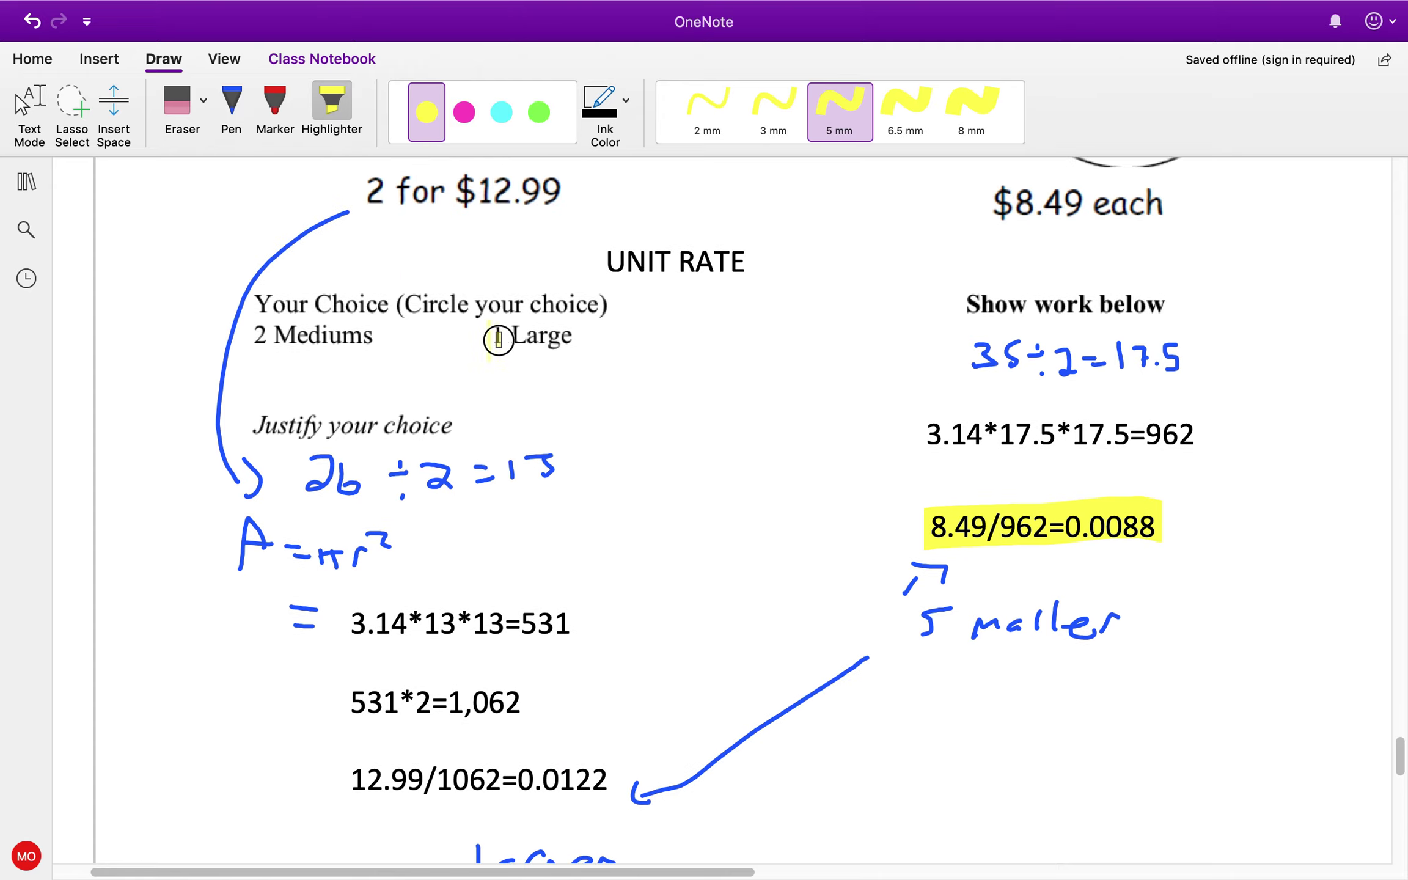
{"action": "left_click_drag", "start_coordinate": [498, 340], "coordinate": [588, 339]}
- Start a numbered list under the favourite pizza prompt with "Bbq sauce + pineapple, bacon, feta" as its first item
{"action": "scroll", "coordinate": [708, 604], "scroll_direction": "down", "scroll_amount": 10}
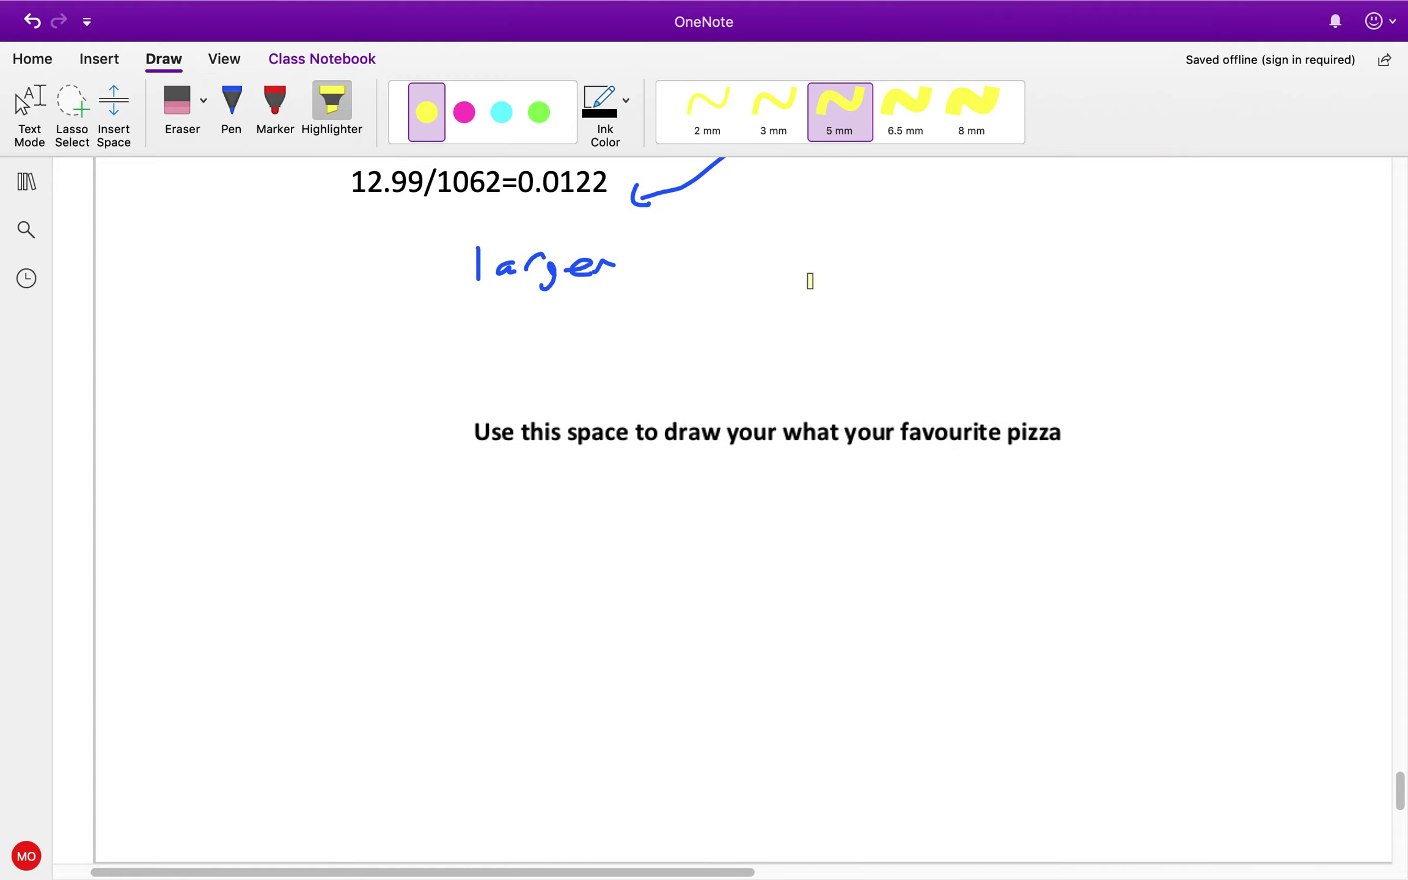
{"action": "left_click", "coordinate": [30, 102]}
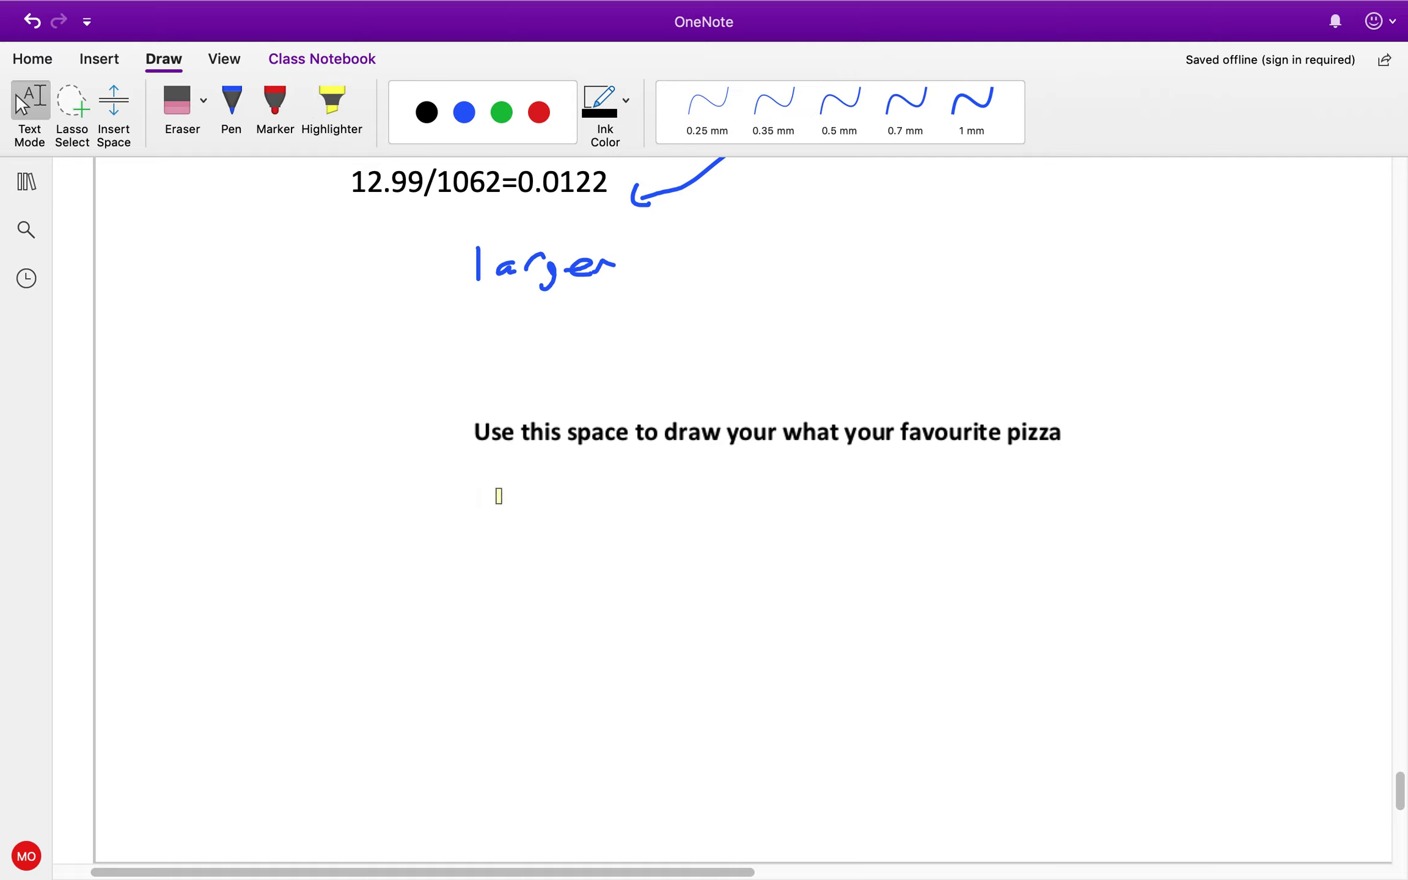
{"action": "left_click", "coordinate": [474, 486]}
{"action": "type", "text": "1-"}
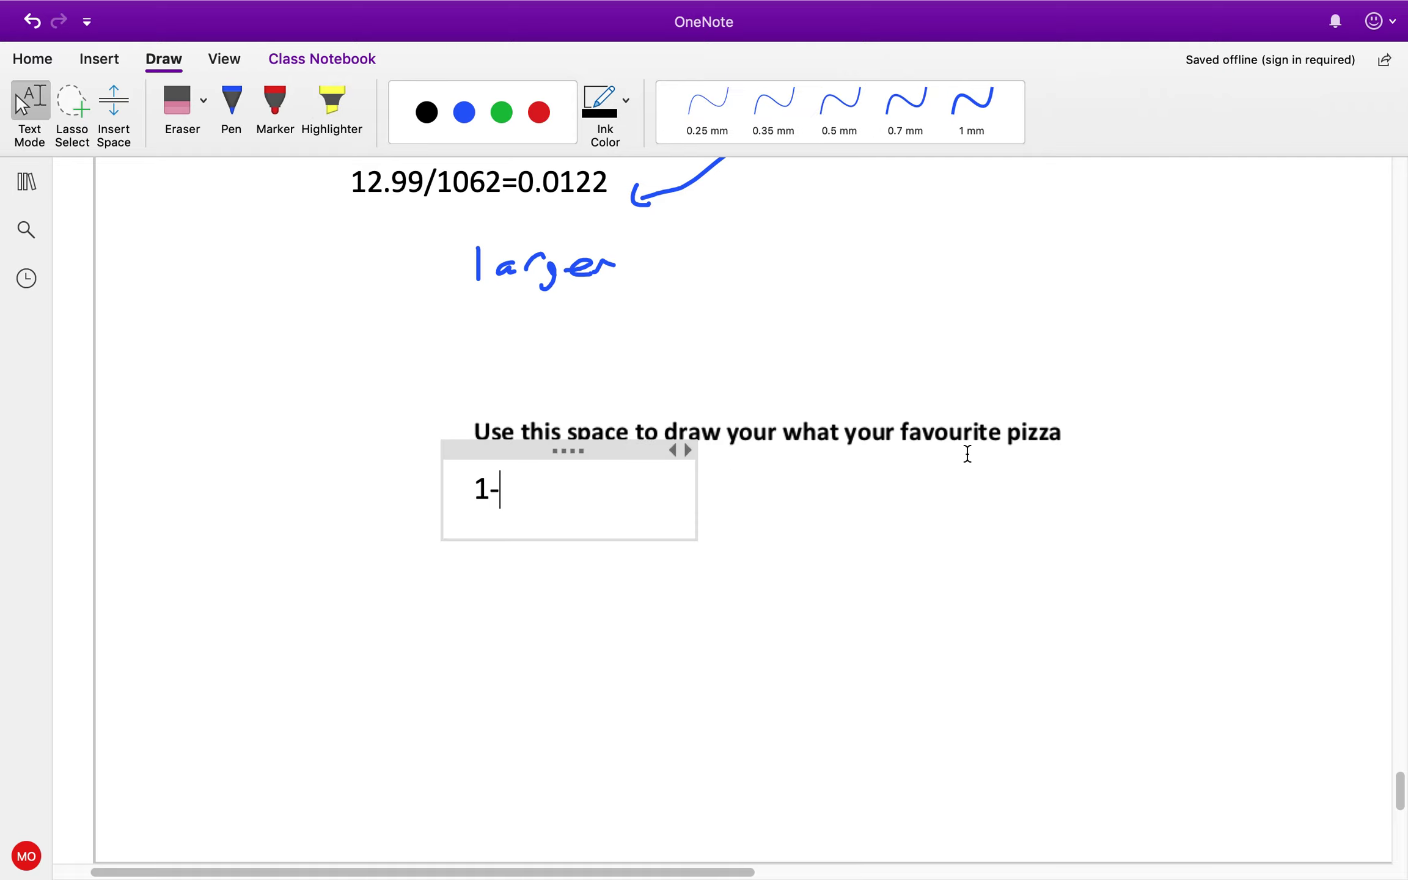
{"action": "type", "text": " Bbq sau"}
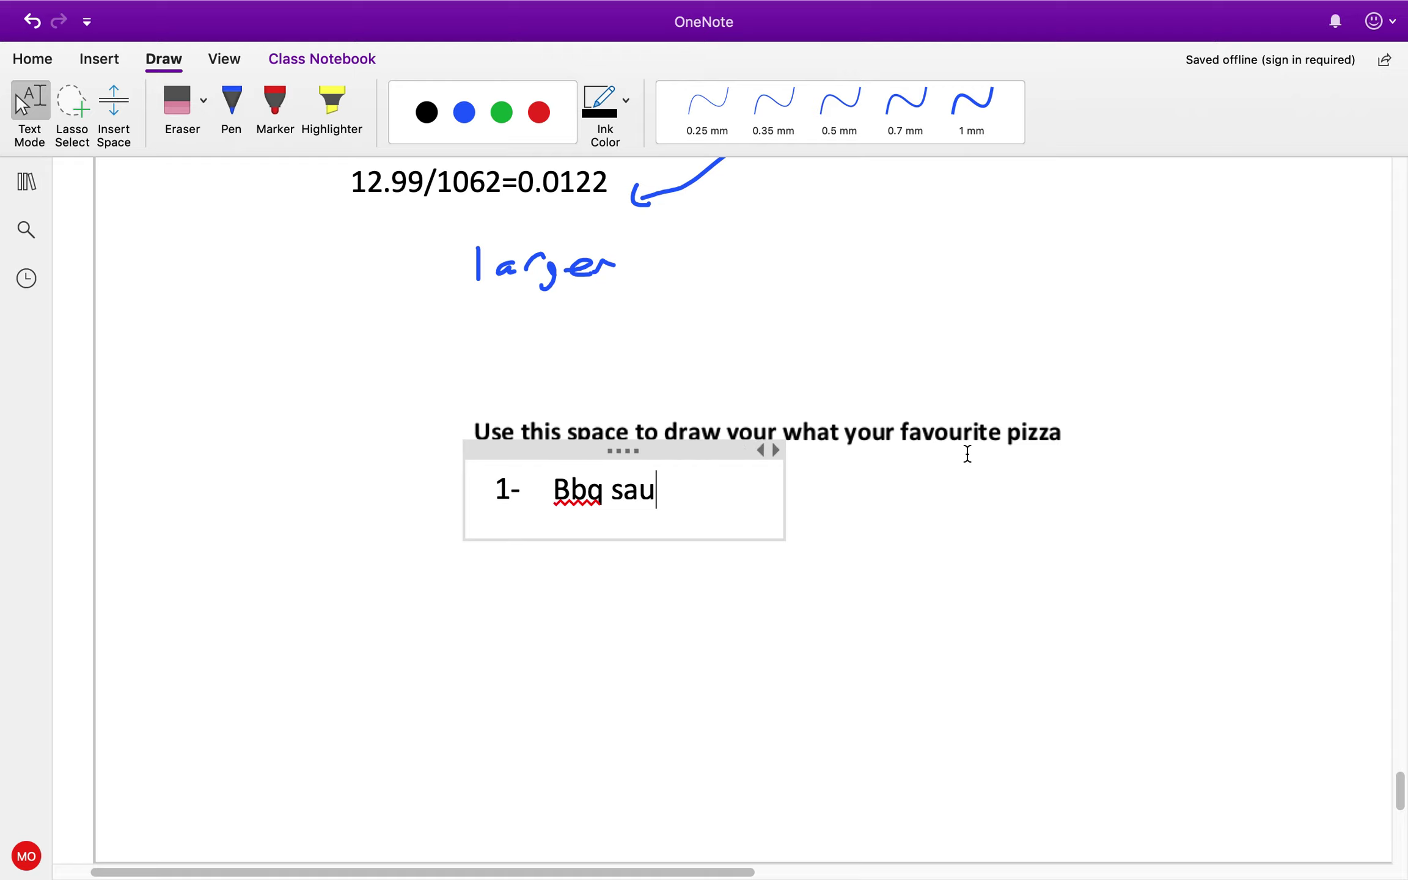
{"action": "type", "text": "ce +"}
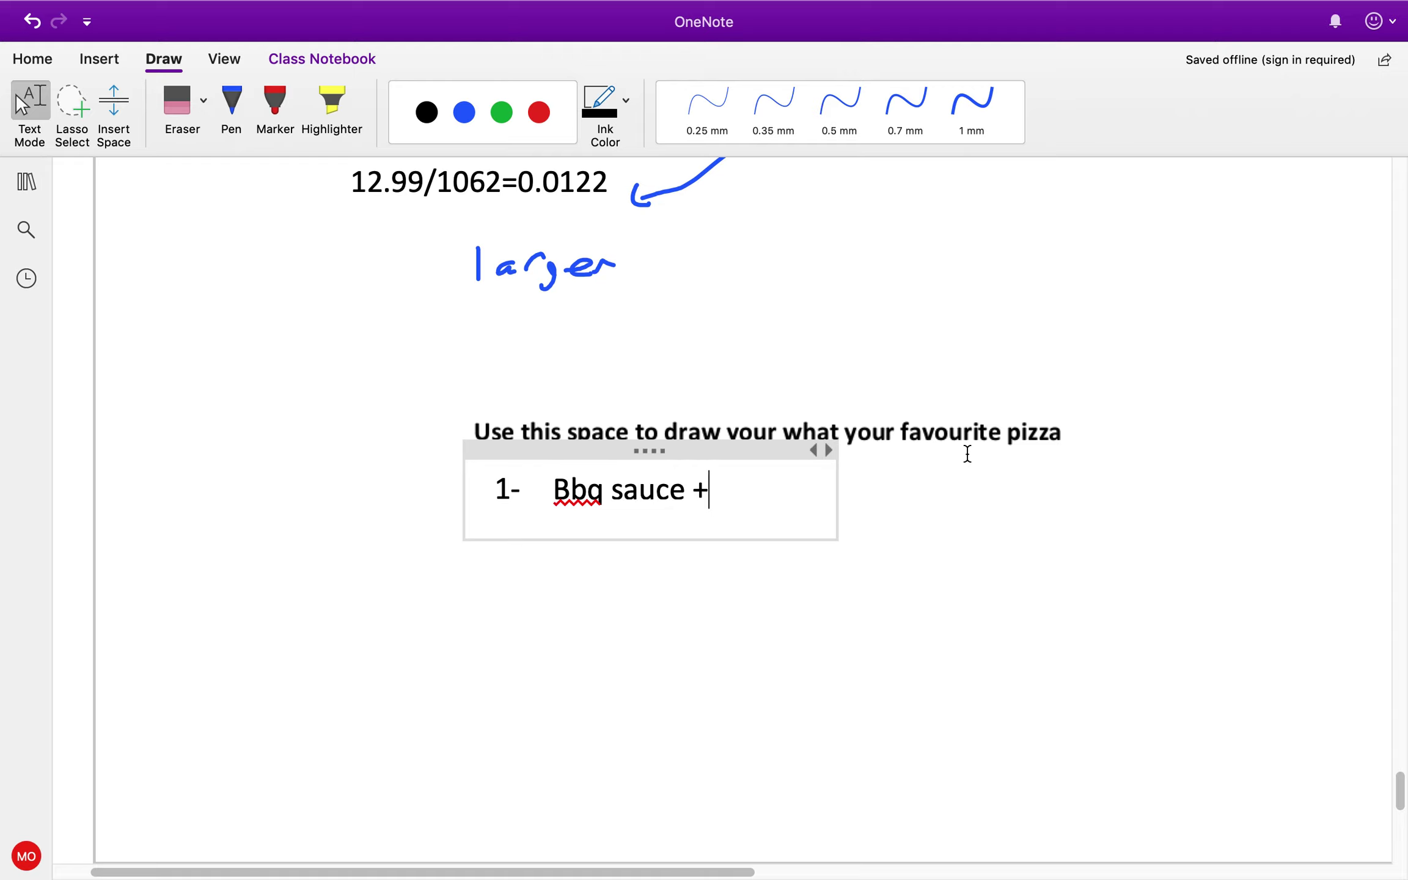
{"action": "type", "text": " pinea"}
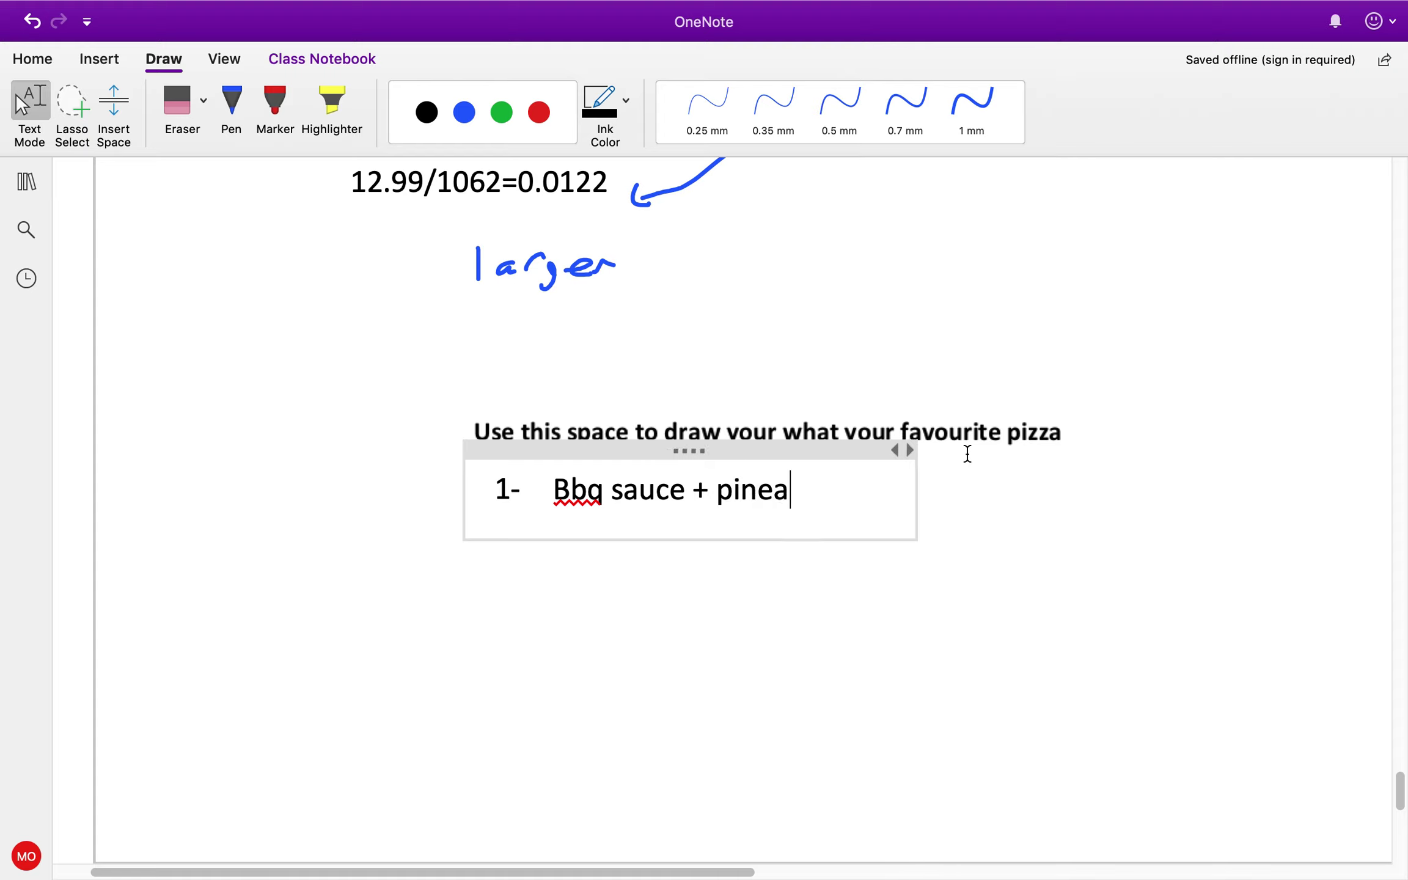
{"action": "type", "text": "pple, bacon"}
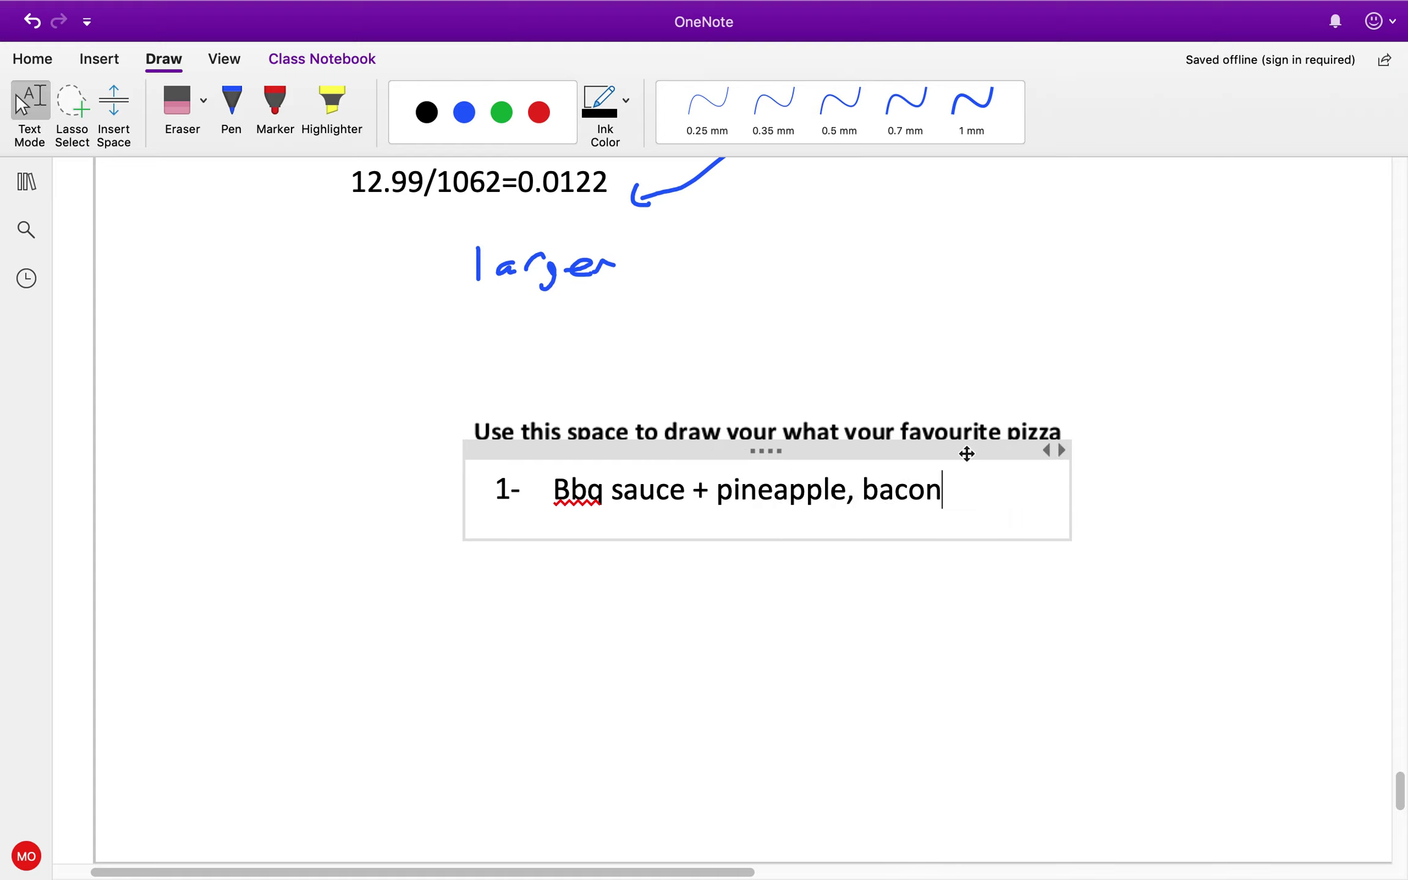
{"action": "type", "text": ", feta"}
{"action": "key", "text": "Return"}
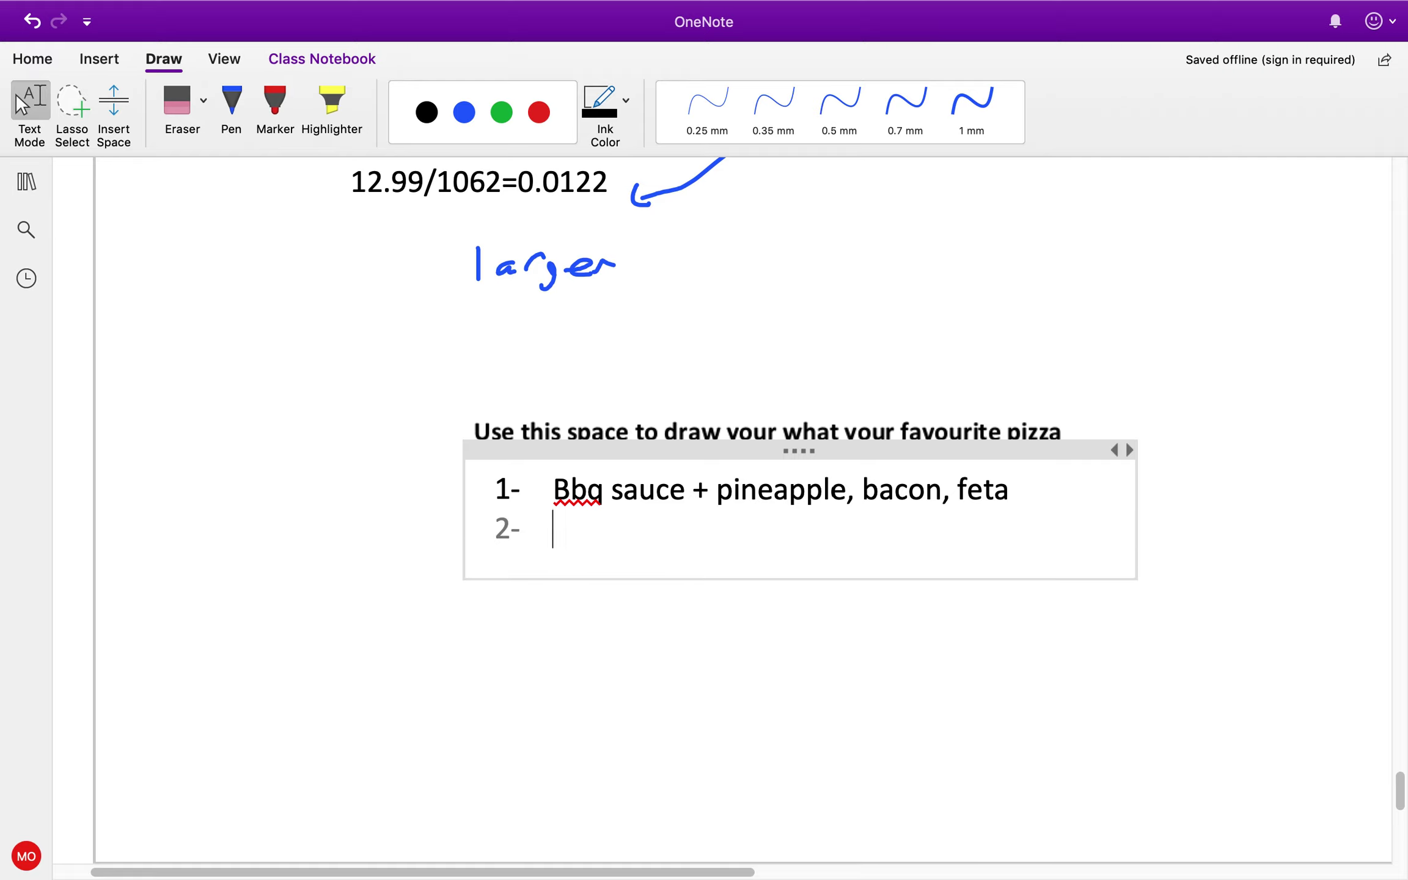
- Enter "Spicy tai sauce with chicken and broccoli" as the second favourite pizza, correcting the spelling
{"action": "type", "text": "Spicey tai sauce"}
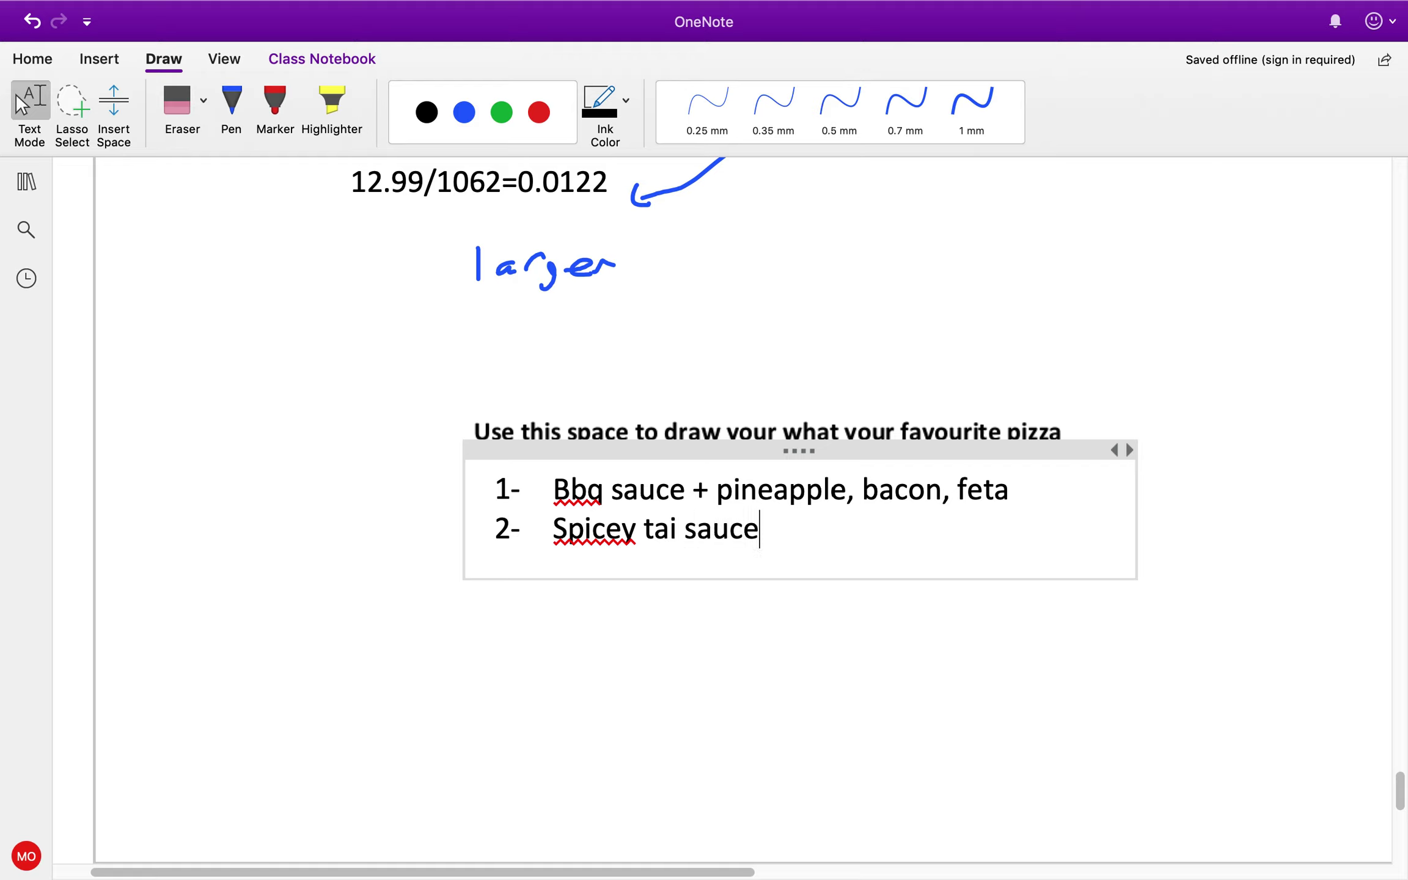
{"action": "key", "text": "BackSpace"}
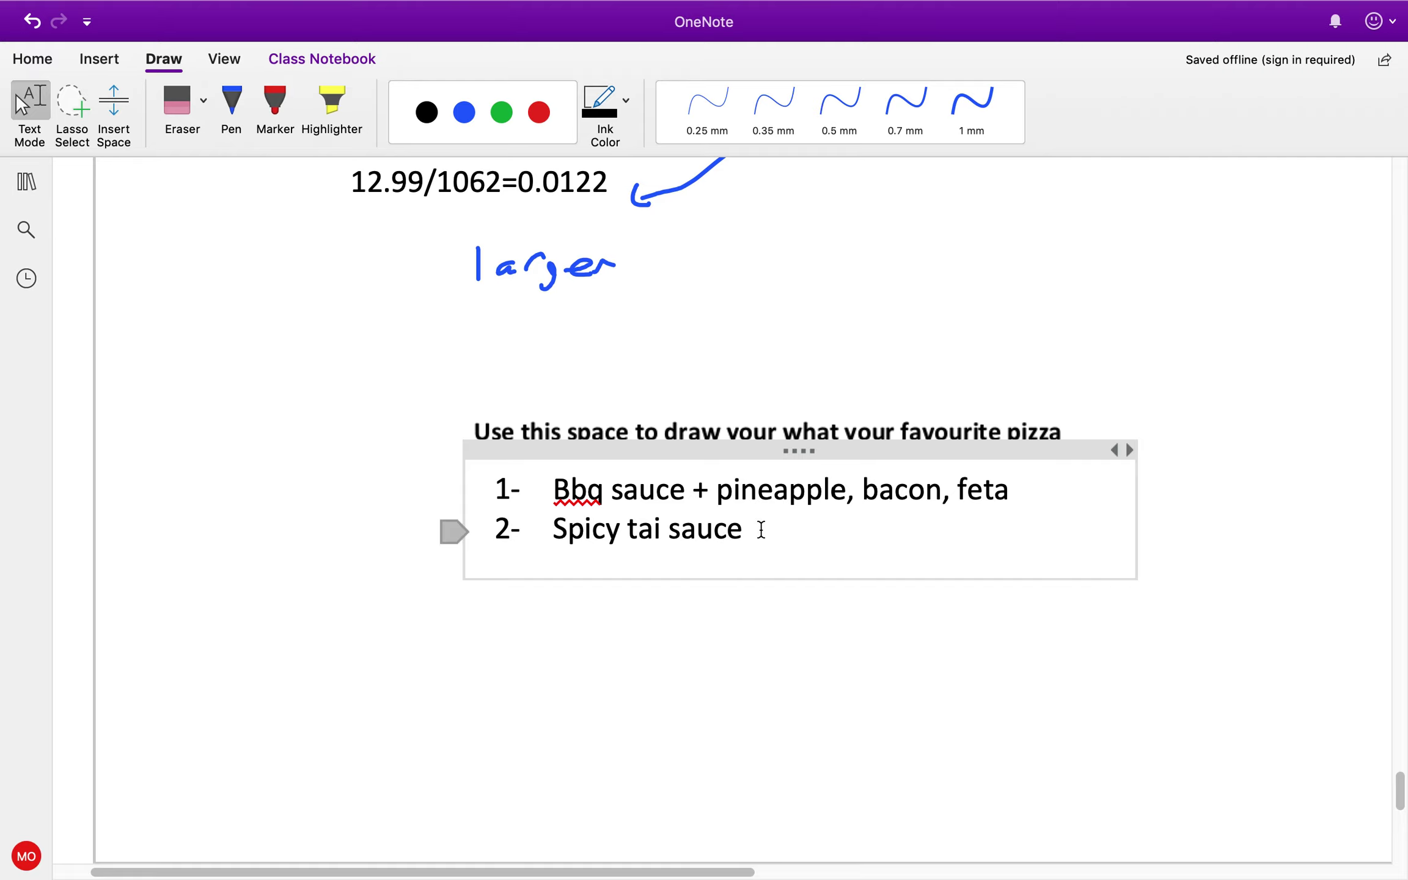
{"action": "type", "text": "with chickena"}
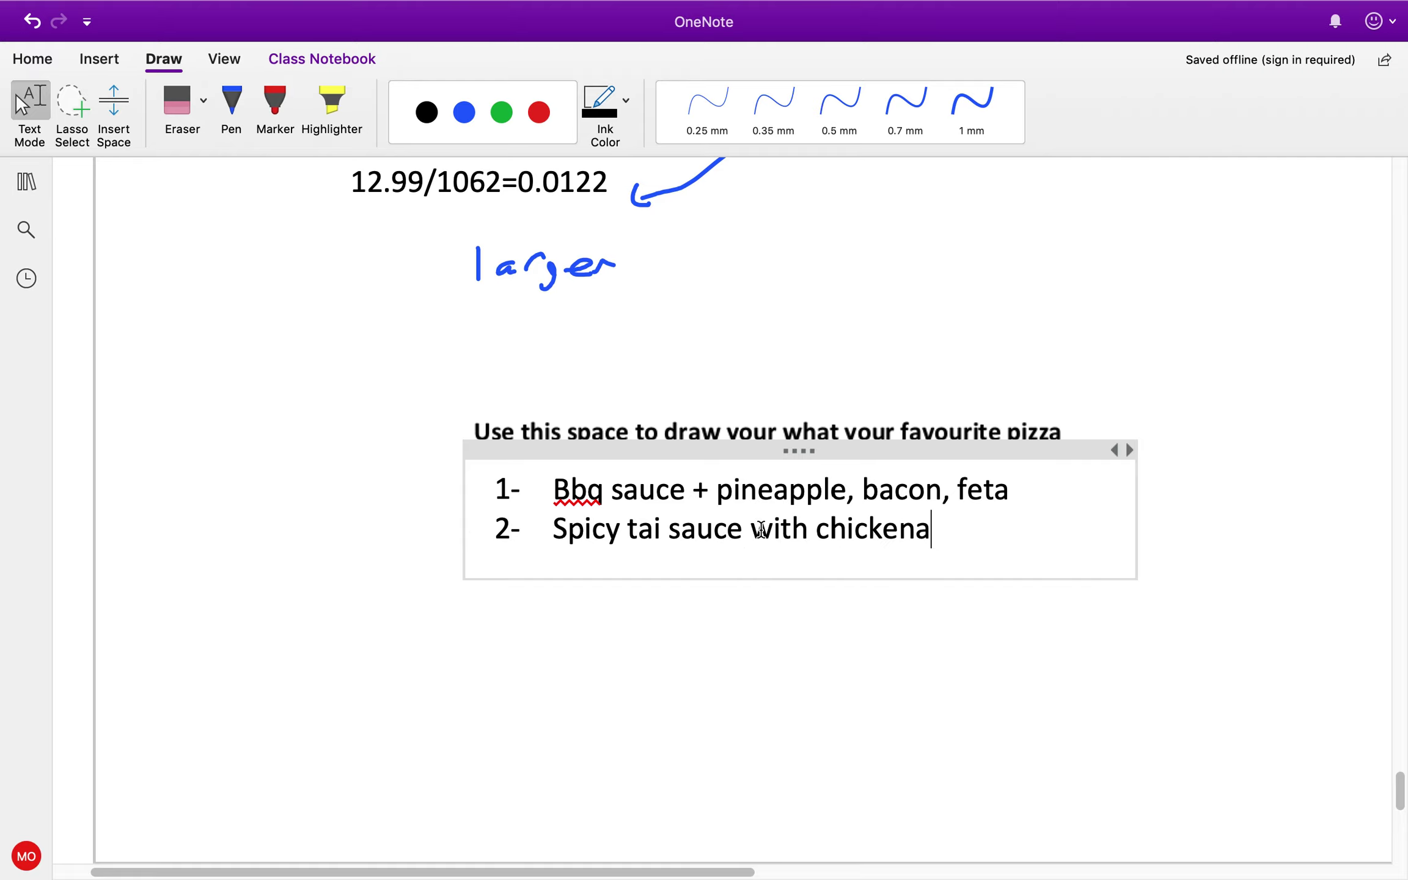
{"action": "key", "text": "BackSpace"}
{"action": "type", "text": "and brocco"}
{"action": "key", "text": "BackSpace"}
{"action": "type", "text": "coli"}
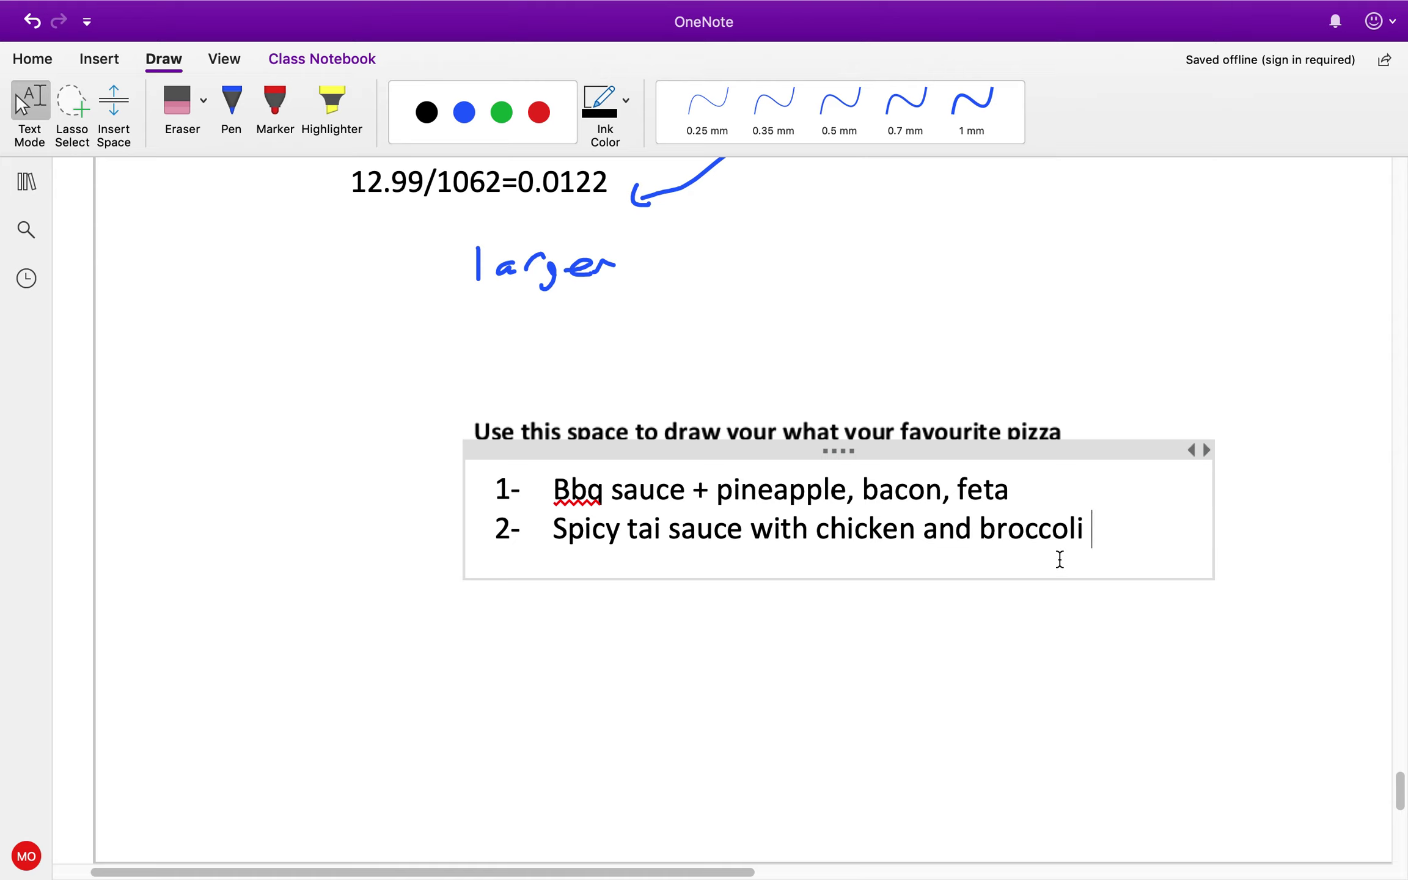
- Return to the start of the pizza question and switch from the full-screen notebook to the desktop
{"action": "scroll", "coordinate": [712, 525], "scroll_direction": "up", "scroll_amount": 15}
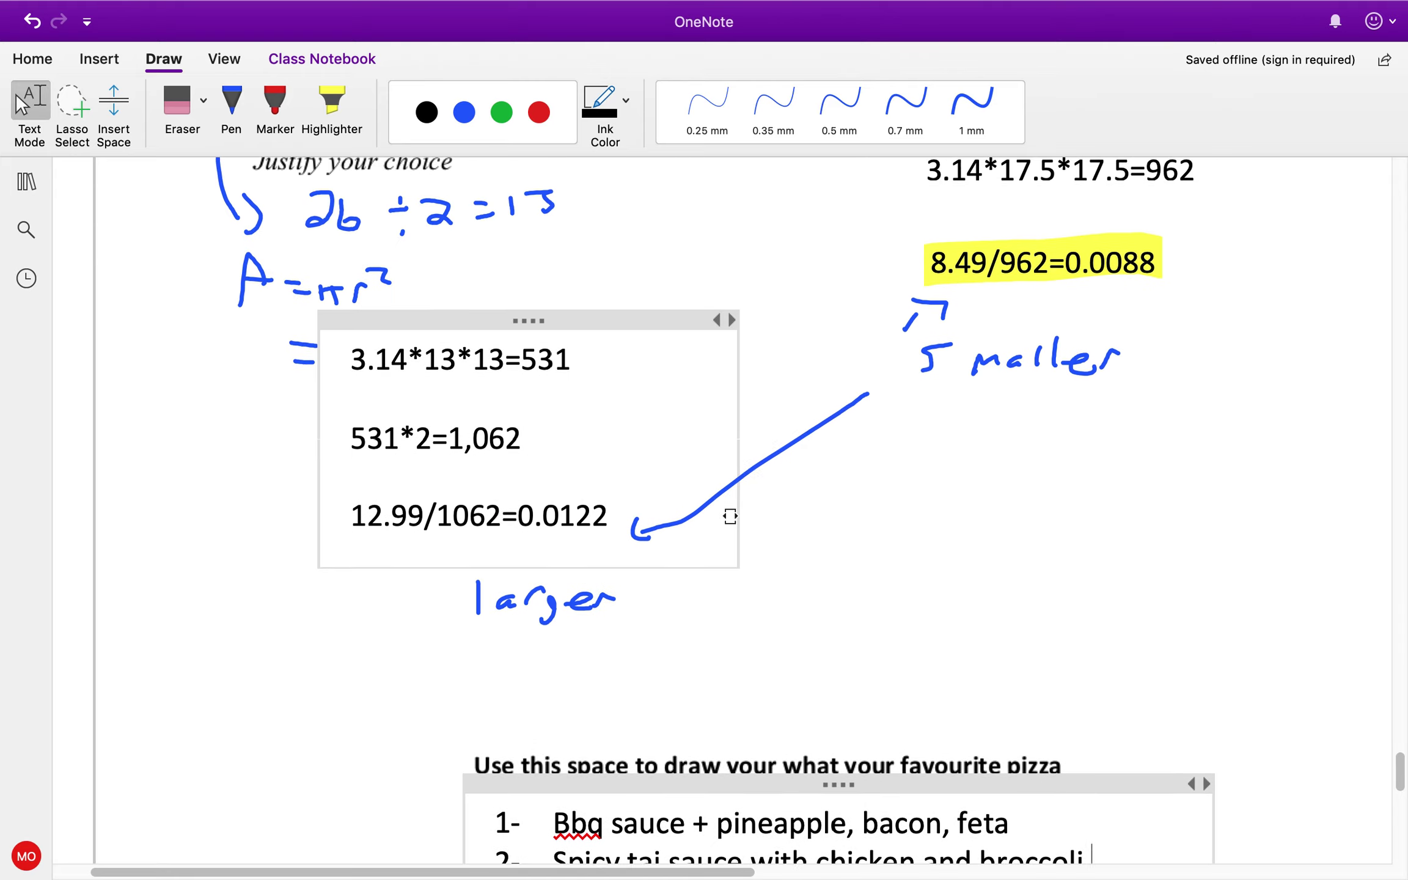
{"action": "key", "text": "ctrl+Left"}
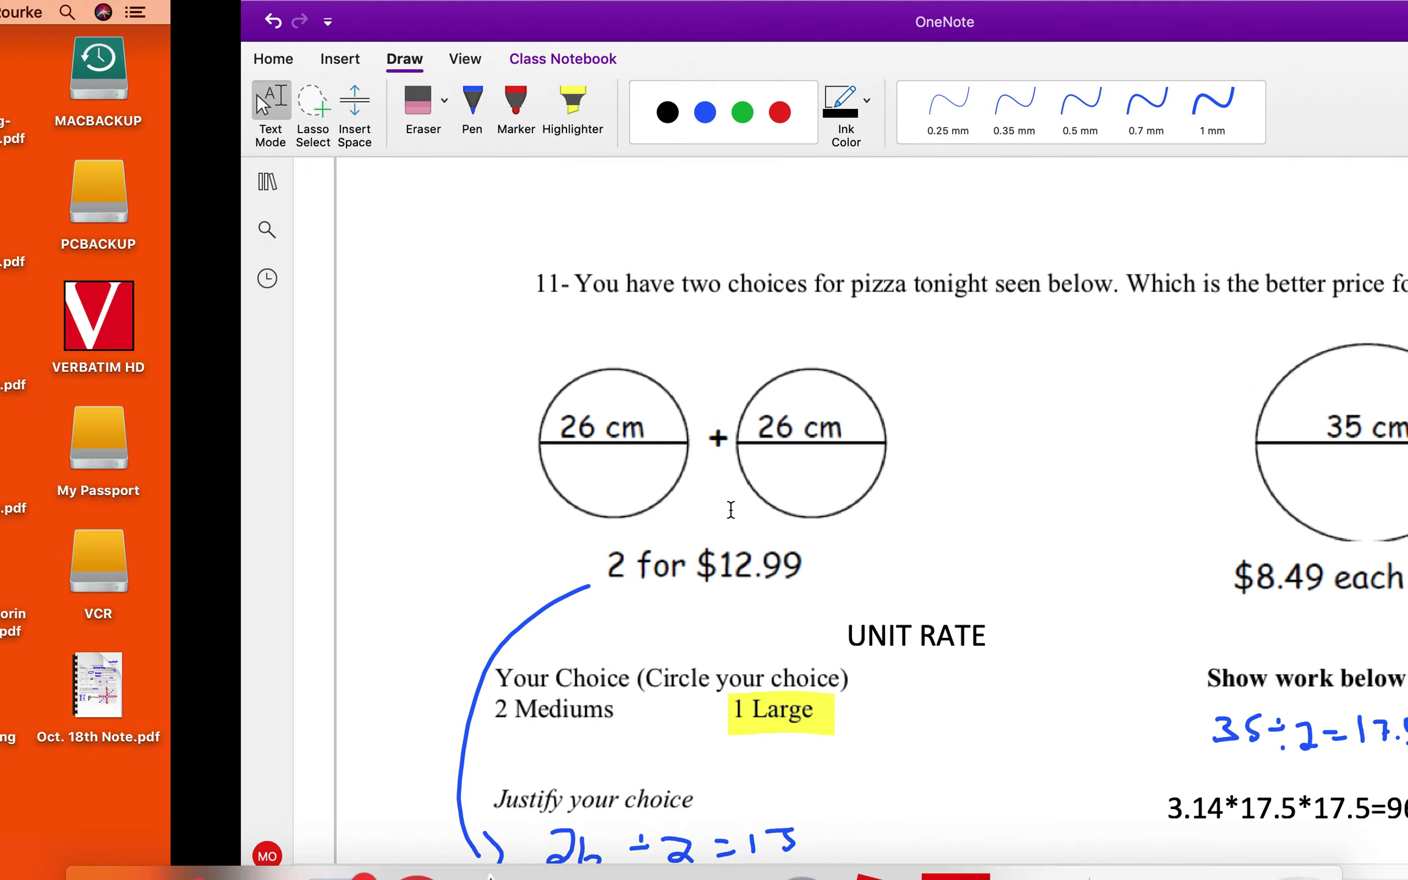